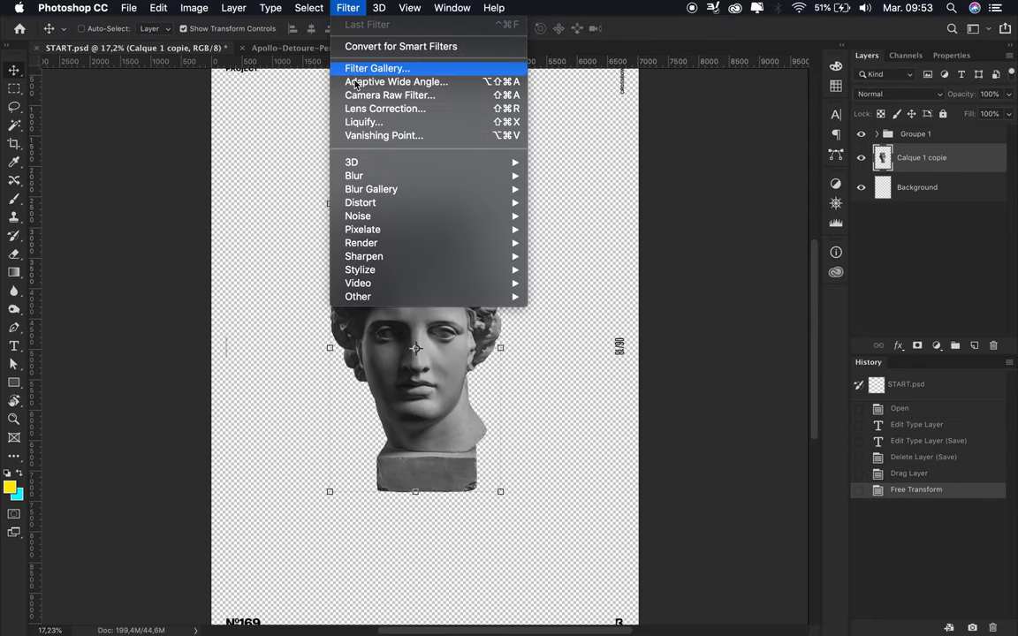
Apply Color Halftone with radius 100 to the statue copy
{"action": "left_click", "coordinate": [380, 3]}
{"action": "left_click", "coordinate": [566, 232]}
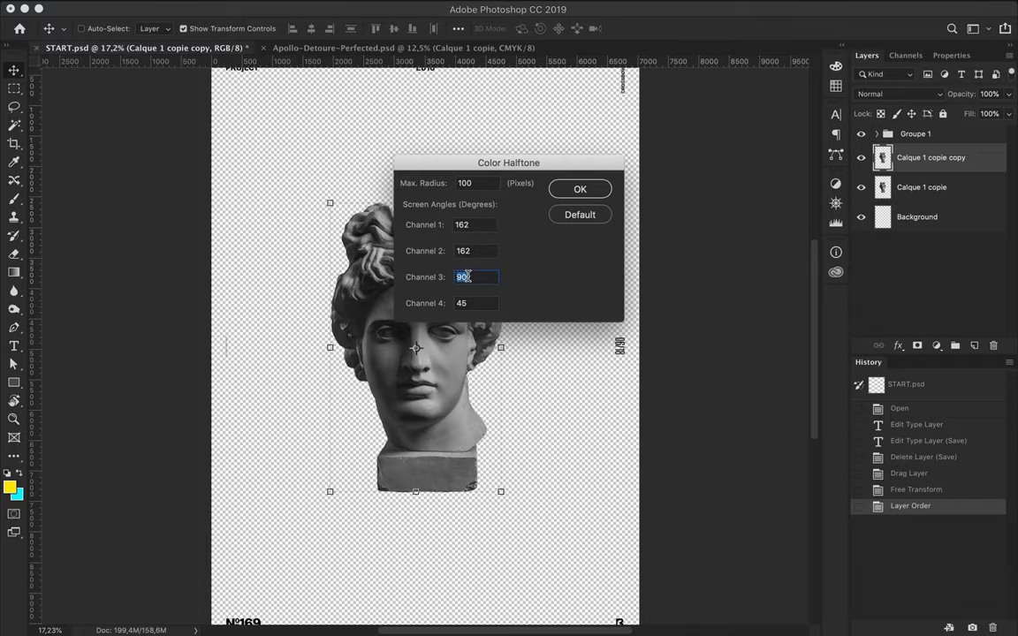
{"action": "left_click", "coordinate": [578, 190]}
Magic Wand the white between the halftone dots, delete it and deselect
{"action": "key", "text": "w"}
{"action": "scroll", "coordinate": [409, 300], "scroll_direction": "up", "scroll_amount": 5}
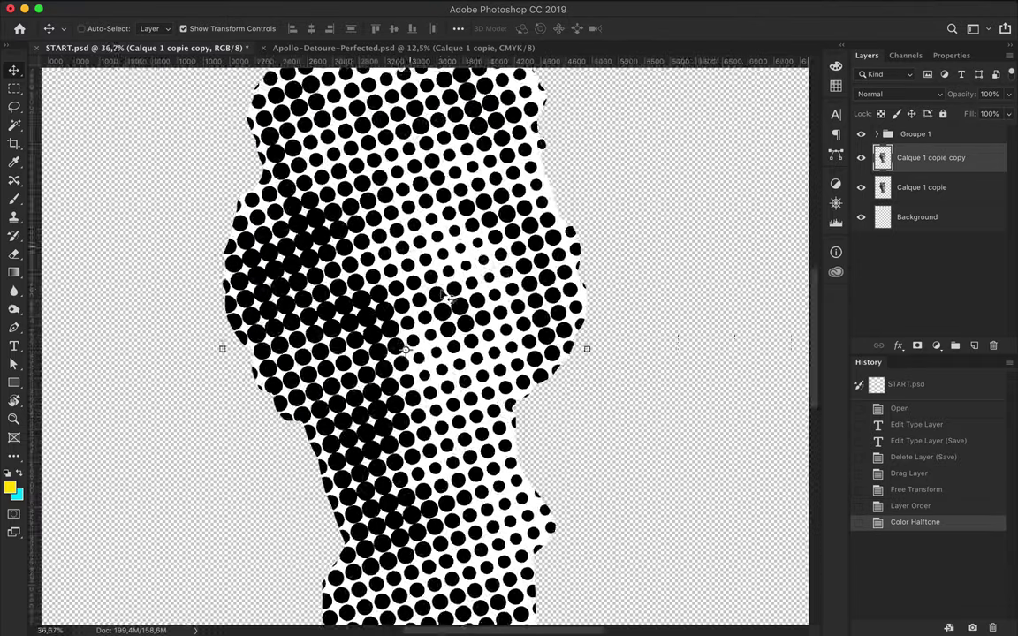
{"action": "left_click", "coordinate": [408, 297]}
{"action": "scroll", "coordinate": [411, 305], "scroll_direction": "up", "scroll_amount": 5}
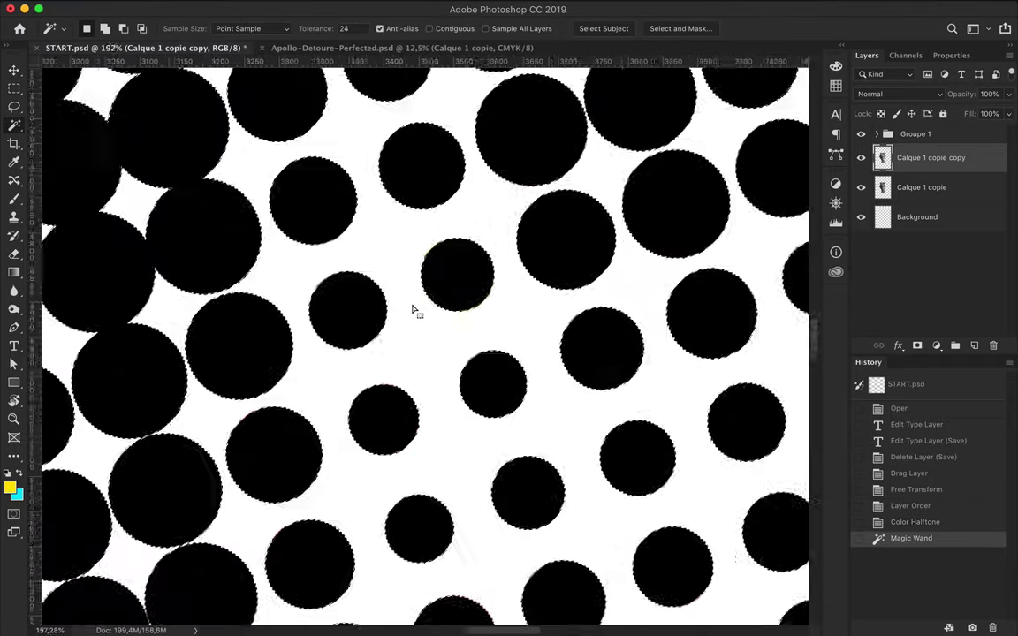
{"action": "key", "text": "ctrl+0"}
{"action": "key", "text": "Delete"}
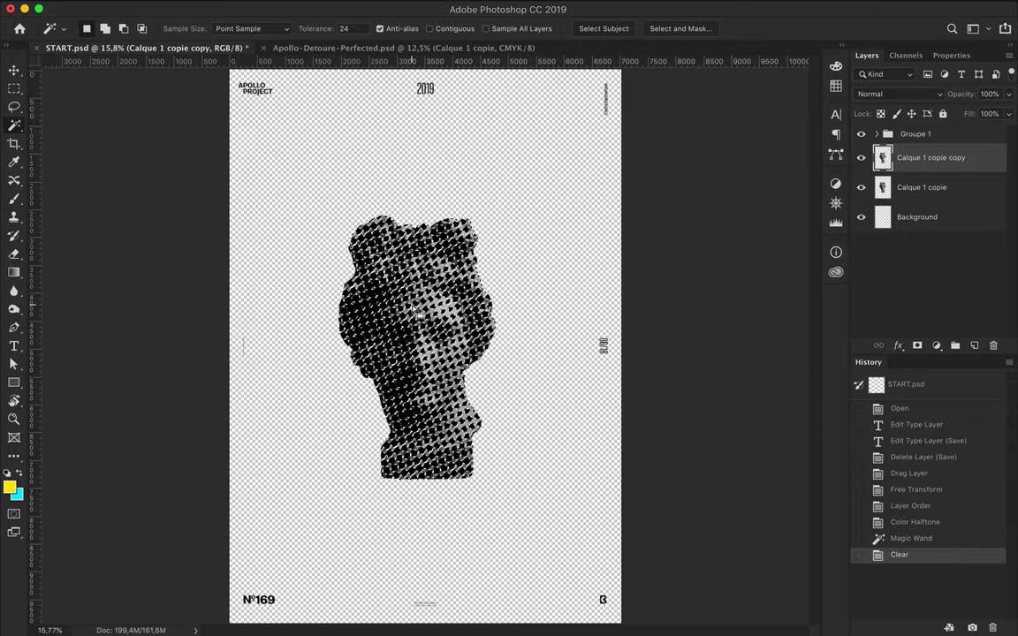
{"action": "key", "text": "ctrl+d"}
Hide the original statue, shift the halftone head up-right and duplicate the statue layer
{"action": "key", "text": "v"}
{"action": "left_click", "coordinate": [862, 187]}
{"action": "mouse_move", "coordinate": [479, 322]}
{"action": "left_mouse_down"}
{"action": "mouse_move", "coordinate": [484, 292]}
{"action": "mouse_move", "coordinate": [483, 320]}
{"action": "left_mouse_up"}
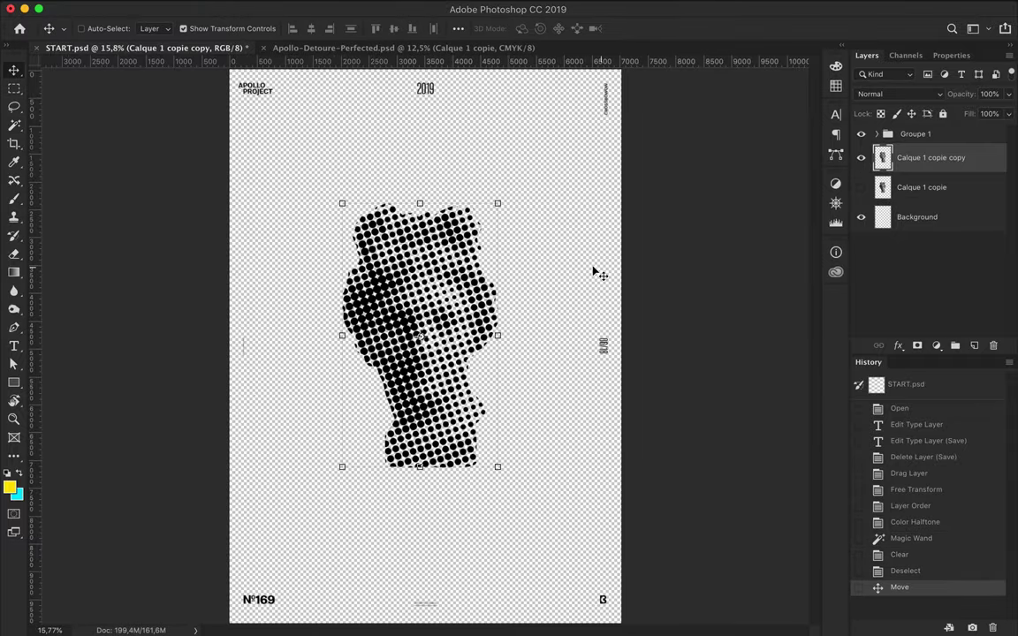
{"action": "left_click_drag", "start_coordinate": [910, 192], "coordinate": [910, 175]}
{"action": "left_click", "coordinate": [861, 188]}
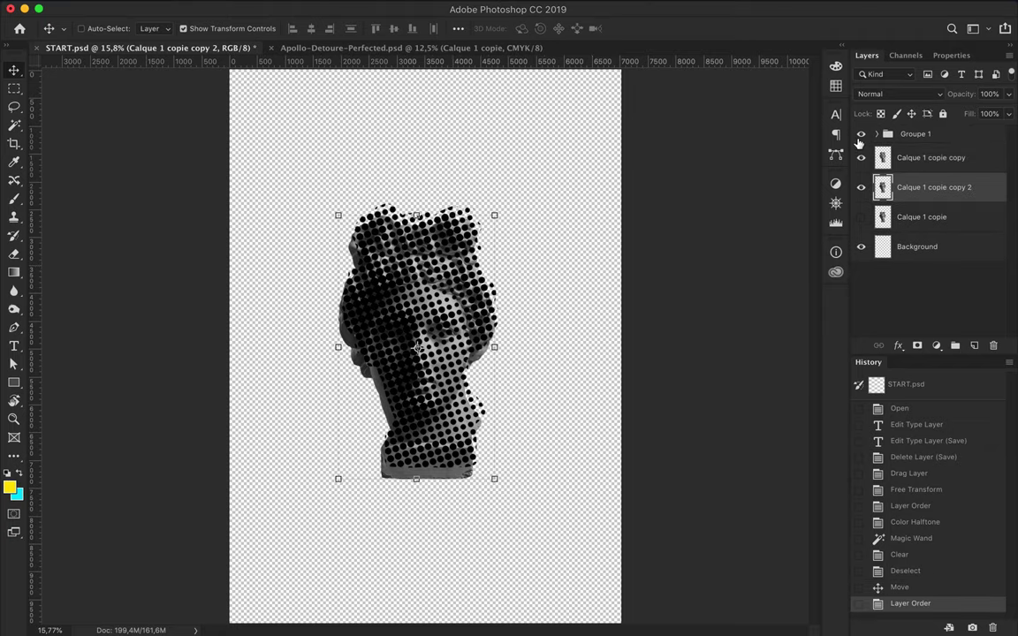
Make a medium halftone head at radius 43 with the white between dots deleted
{"action": "left_click", "coordinate": [861, 157]}
{"action": "left_click", "coordinate": [348, 8]}
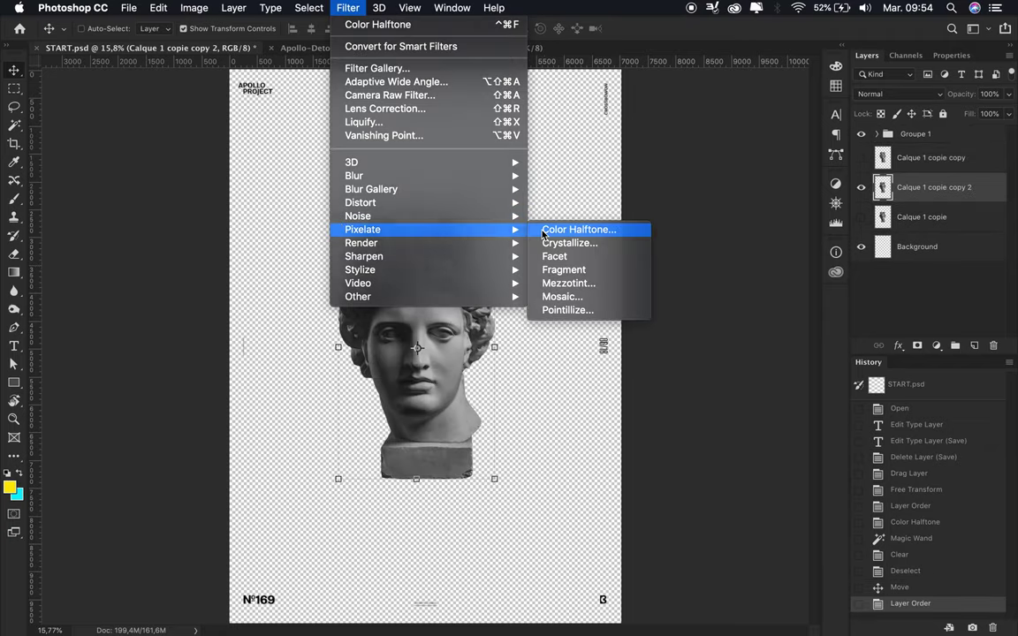
{"action": "left_click", "coordinate": [546, 228]}
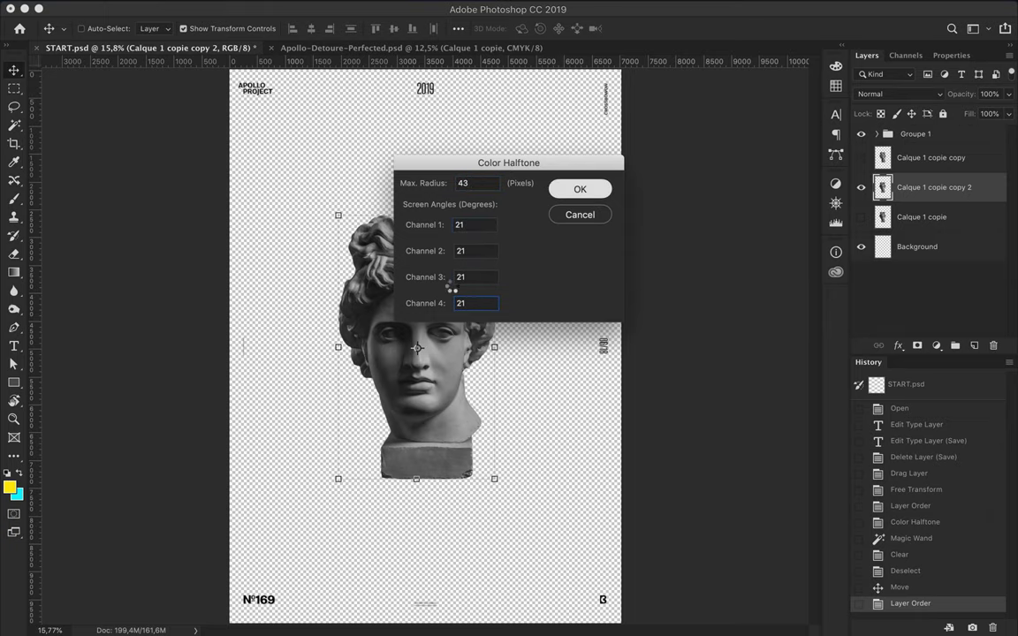
{"action": "key", "text": "Return"}
{"action": "scroll", "coordinate": [424, 292], "scroll_direction": "up", "scroll_amount": 2}
{"action": "scroll", "coordinate": [462, 235], "scroll_direction": "up", "scroll_amount": 3}
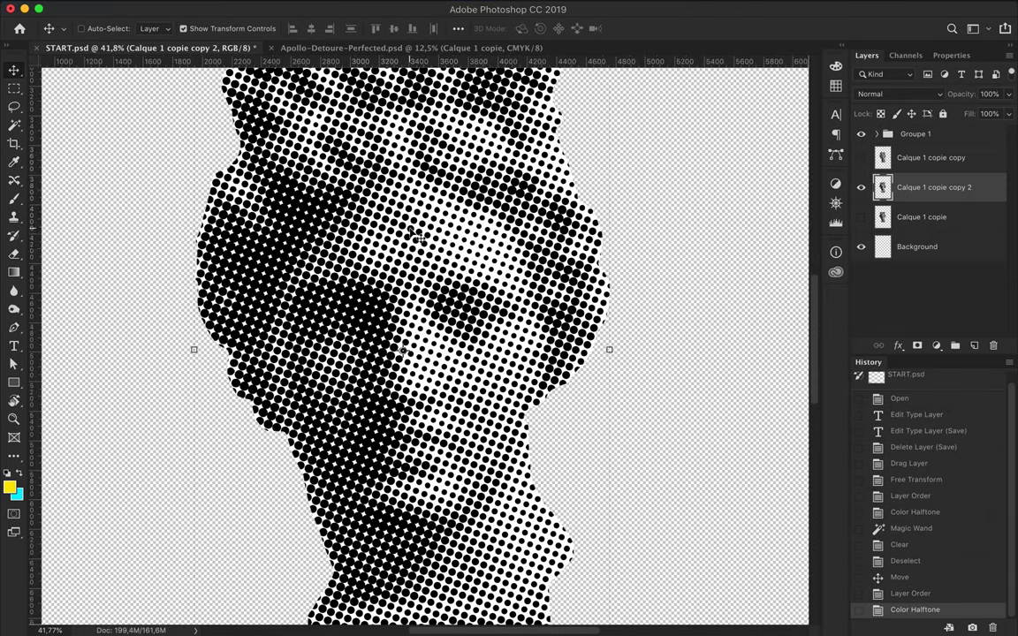
{"action": "key", "text": "w"}
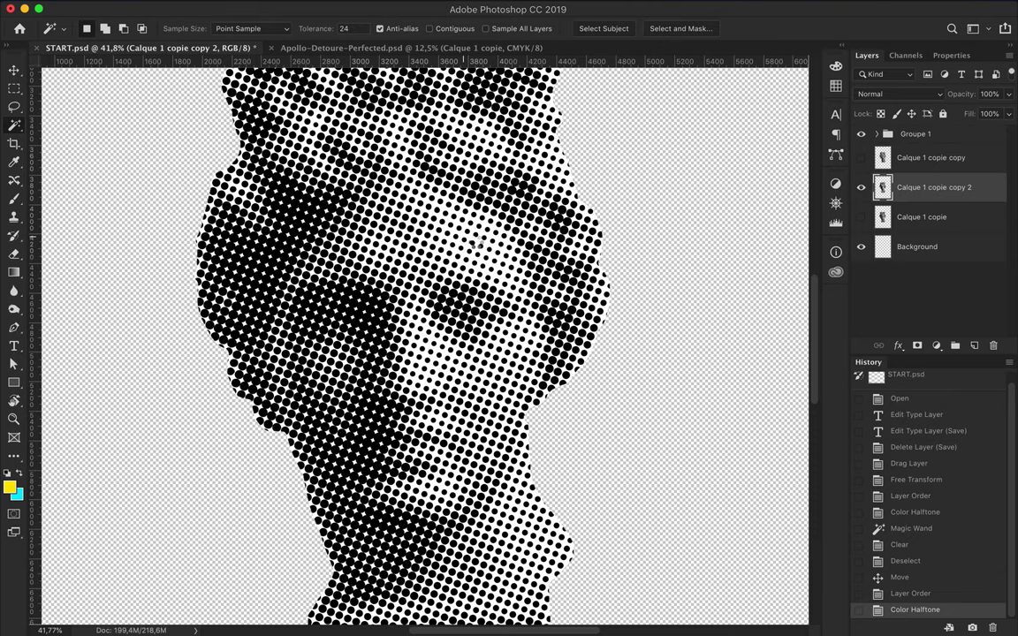
{"action": "left_click", "coordinate": [477, 240]}
{"action": "key", "text": "Delete"}
{"action": "key", "text": "ctrl+d"}
{"action": "key", "text": "v"}
Duplicate the statue layer and apply Color Halftone at radius 12
{"action": "left_click_drag", "start_coordinate": [934, 187], "coordinate": [914, 198]}
{"action": "left_click", "coordinate": [347, 8]}
{"action": "mouse_move", "coordinate": [362, 228]}
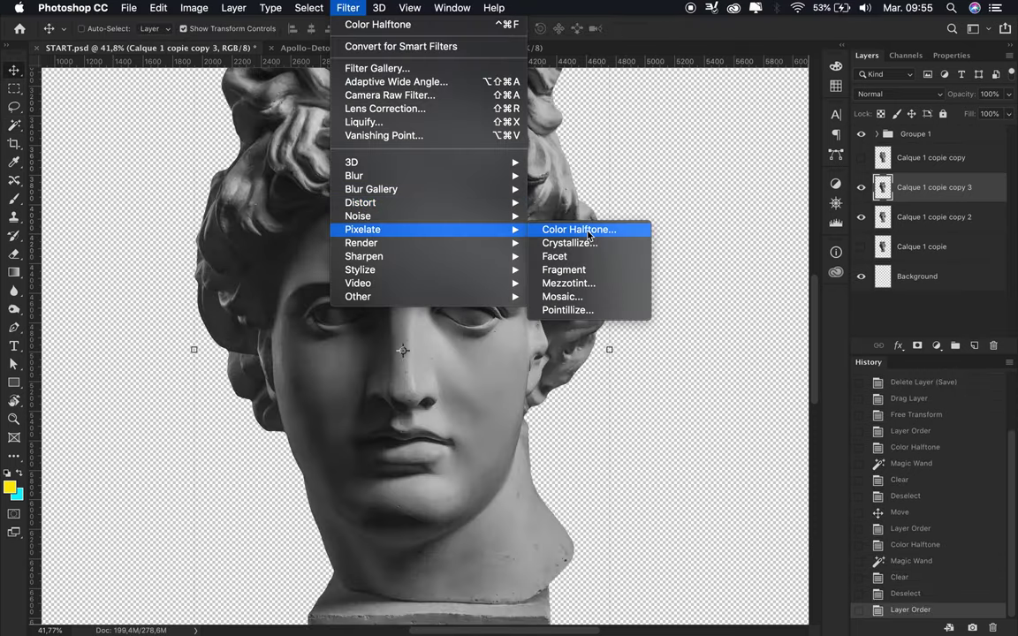
{"action": "left_click", "coordinate": [578, 229]}
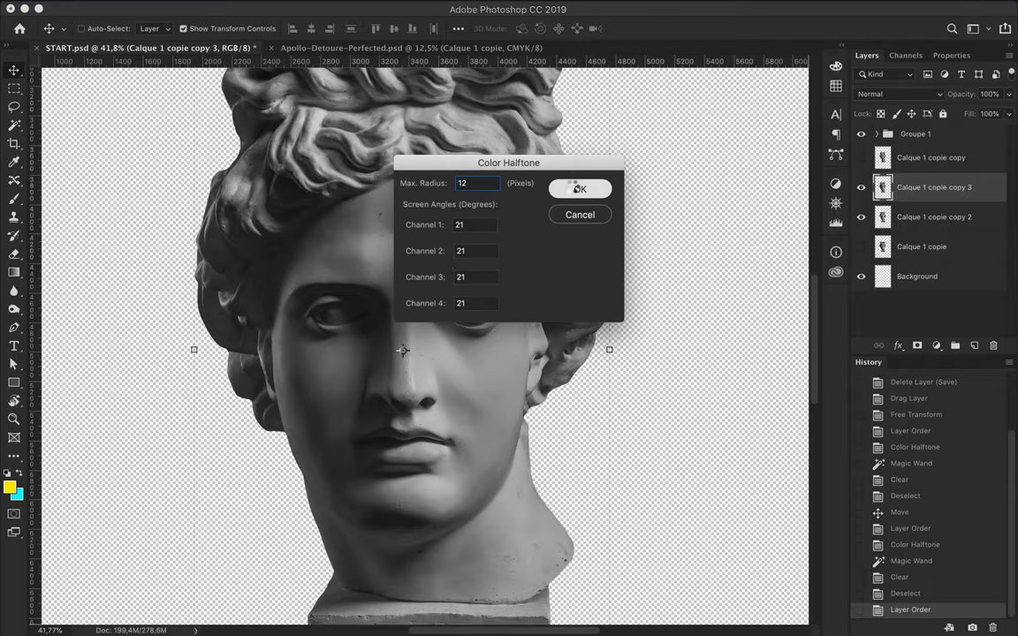
{"action": "scroll", "coordinate": [399, 292], "scroll_direction": "up", "scroll_amount": 2}
{"action": "scroll", "coordinate": [397, 270], "scroll_direction": "up", "scroll_amount": 3}
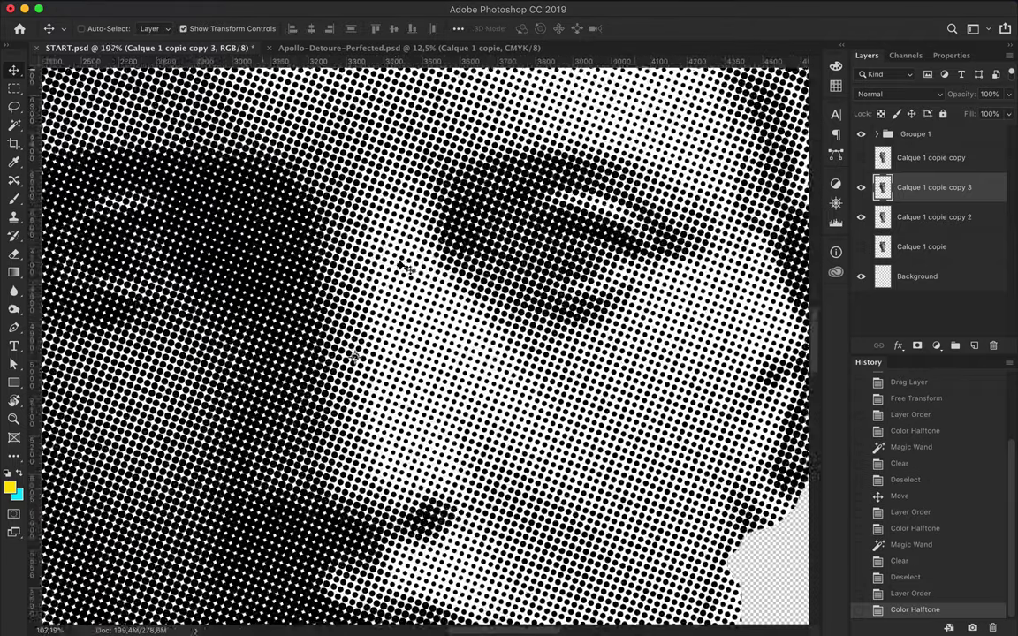
{"action": "scroll", "coordinate": [396, 270], "scroll_direction": "up", "scroll_amount": 2}
Clear the white from the fine halftone and duplicate the statue layer again
{"action": "key", "text": "w"}
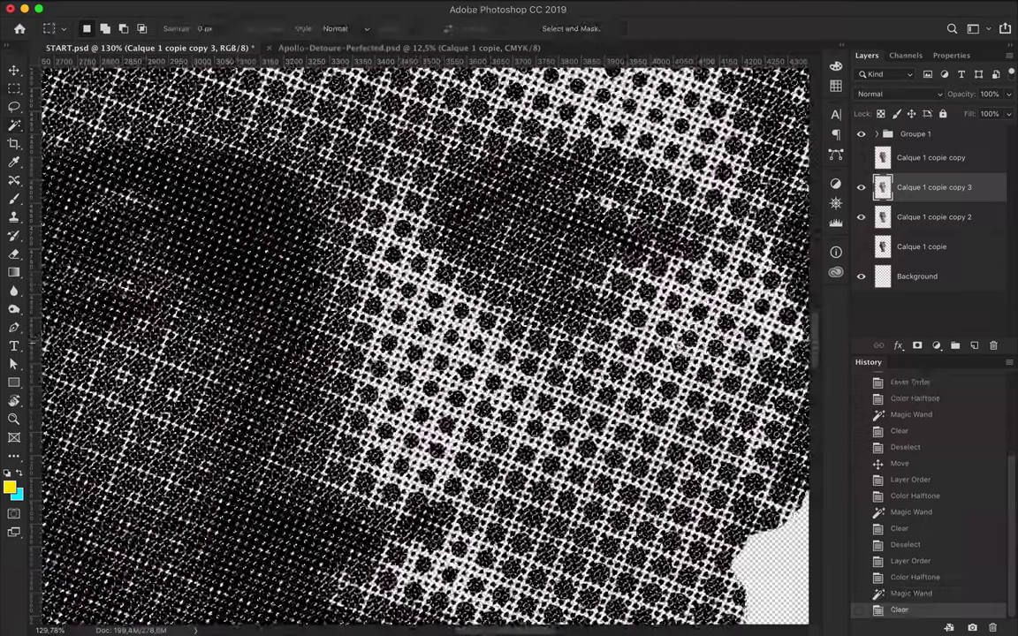
{"action": "key", "text": "ctrl+0"}
{"action": "key", "text": "ctrl+d"}
{"action": "key", "text": "v"}
{"action": "left_click_drag", "start_coordinate": [935, 183], "coordinate": [936, 184]}
{"action": "left_click", "coordinate": [347, 8]}
{"action": "mouse_move", "coordinate": [360, 269]}
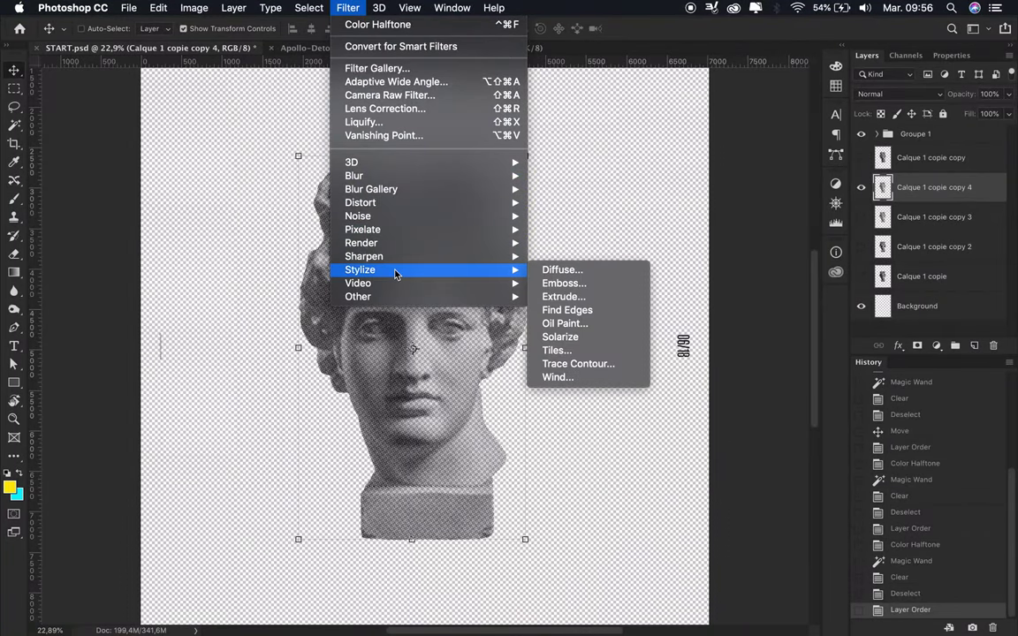
Try the Tiles effect and undo it, then cancel the Shear distortion
{"action": "left_click", "coordinate": [600, 243]}
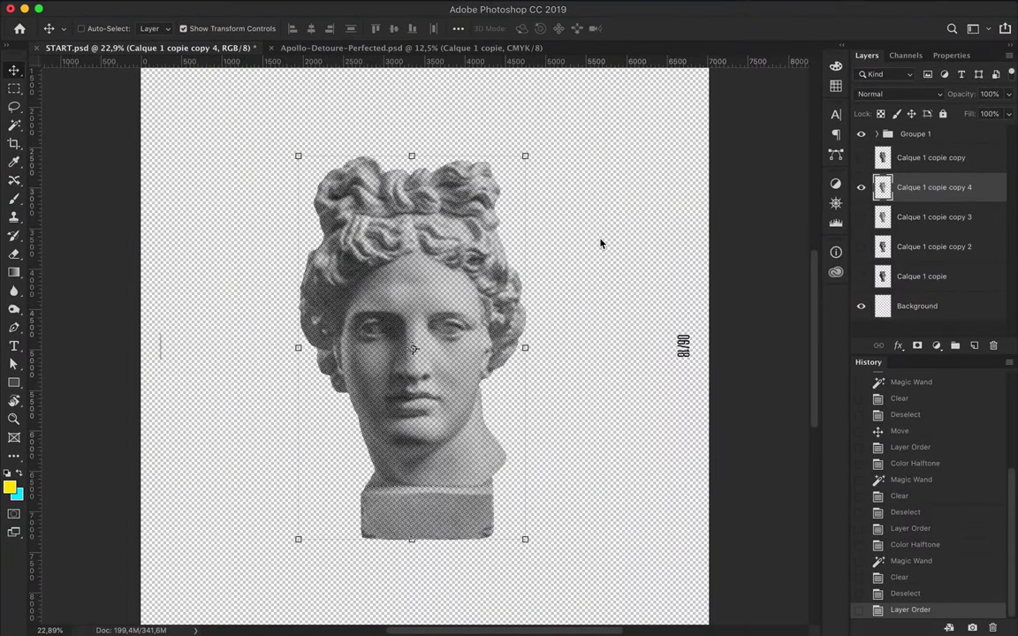
{"action": "key", "text": "Return"}
{"action": "scroll", "coordinate": [477, 268], "scroll_direction": "up", "scroll_amount": 3}
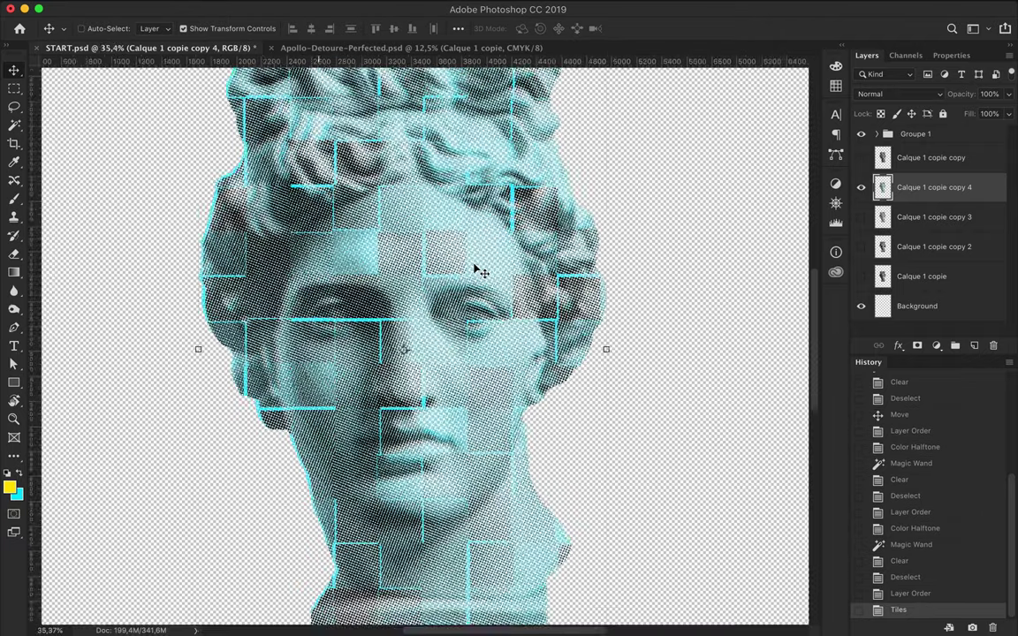
{"action": "key", "text": "ctrl+z"}
{"action": "scroll", "coordinate": [473, 197], "scroll_direction": "up", "scroll_amount": 1}
{"action": "scroll", "coordinate": [473, 197], "scroll_direction": "up", "scroll_amount": 1}
{"action": "left_click", "coordinate": [474, 7]}
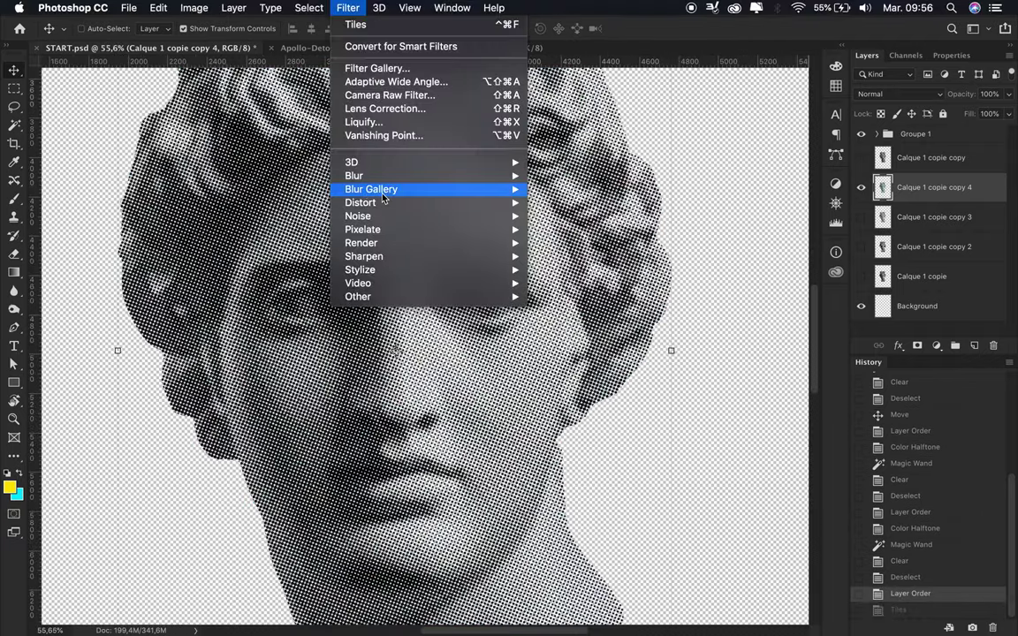
{"action": "left_click", "coordinate": [572, 263]}
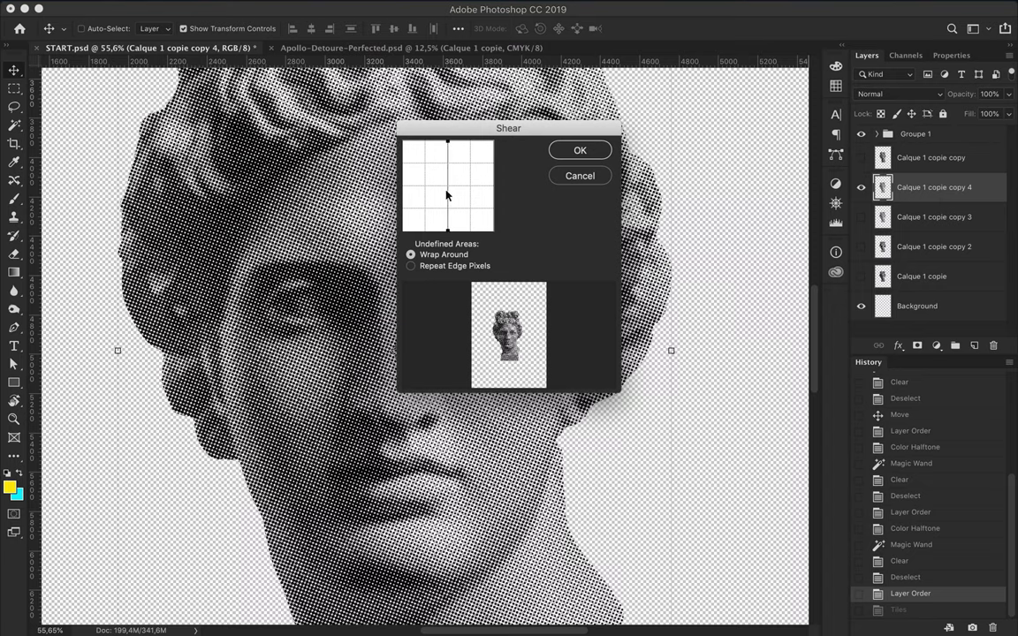
{"action": "key", "text": "Escape"}
Apply a Twirl distortion at 581° to the statue copy
{"action": "left_click", "coordinate": [347, 7]}
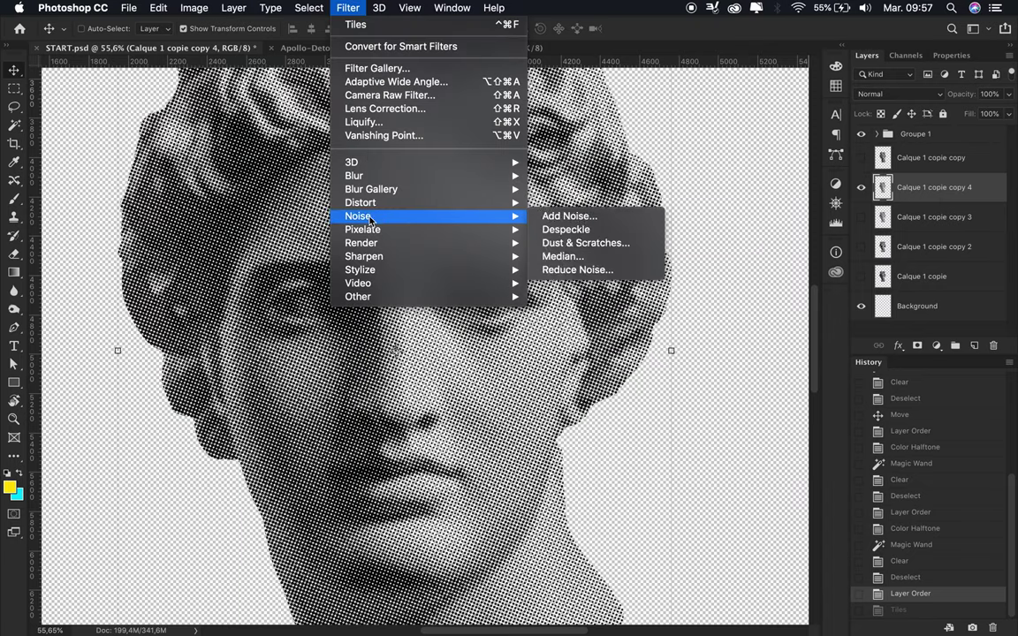
{"action": "left_click", "coordinate": [568, 276]}
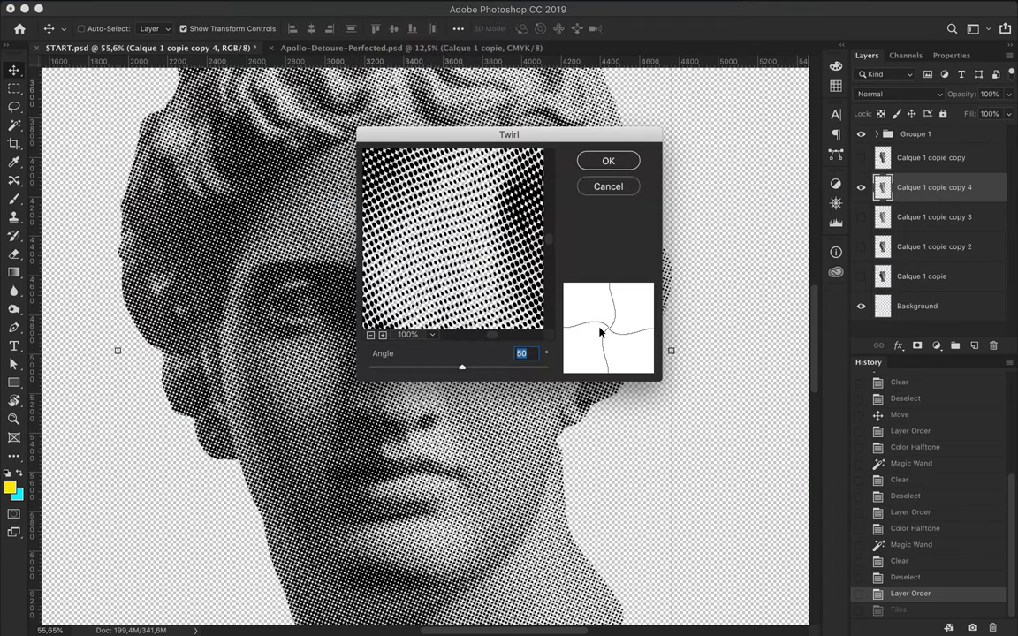
{"action": "left_click_drag", "start_coordinate": [461, 366], "coordinate": [507, 368]}
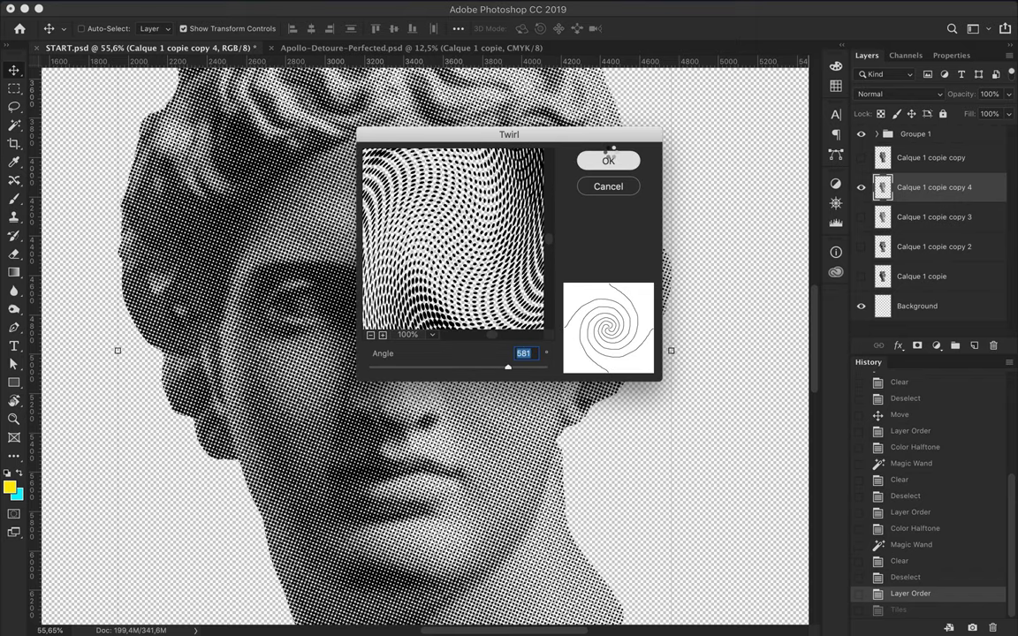
{"action": "left_click", "coordinate": [609, 157]}
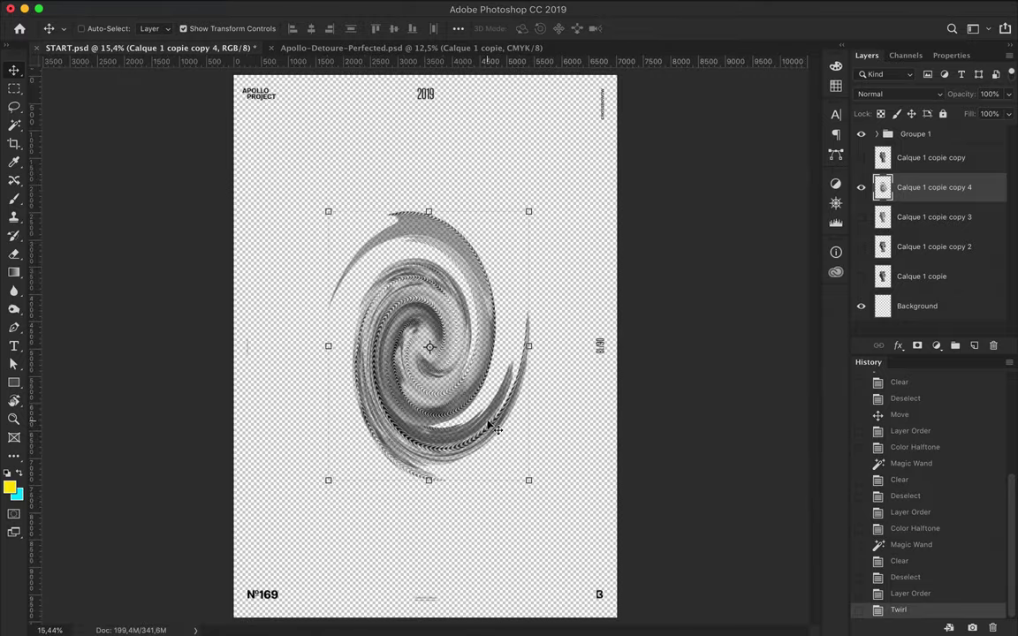
Enlarge the swirl to about 188% so it fills the poster, and position it
{"action": "left_click_drag", "start_coordinate": [491, 427], "coordinate": [404, 368]}
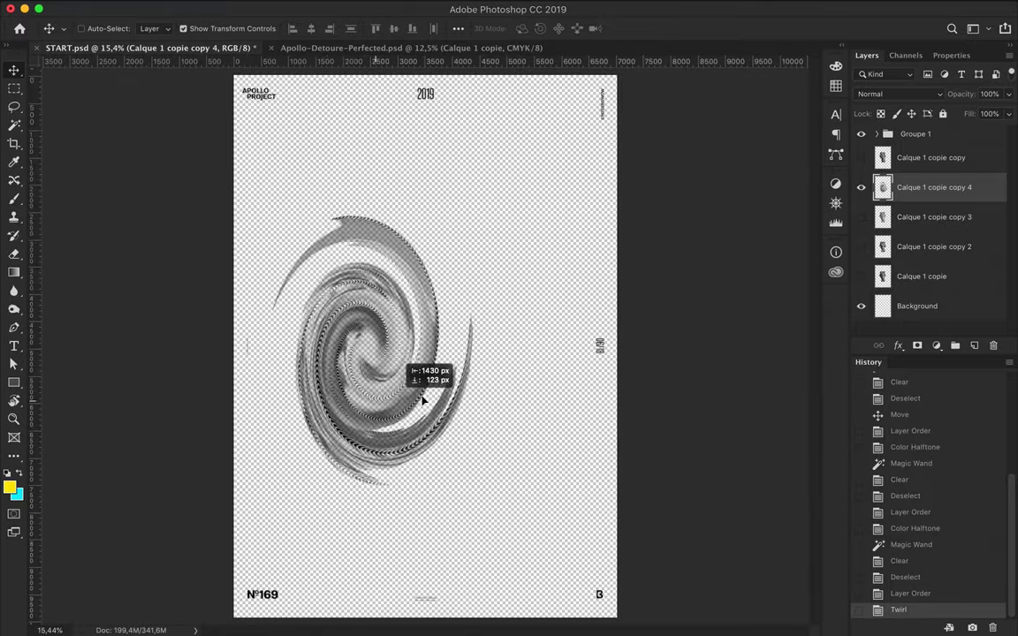
{"action": "left_click_drag", "start_coordinate": [500, 220], "coordinate": [586, 68]}
{"action": "left_click_drag", "start_coordinate": [295, 477], "coordinate": [238, 609]}
{"action": "left_click_drag", "start_coordinate": [367, 414], "coordinate": [391, 430]}
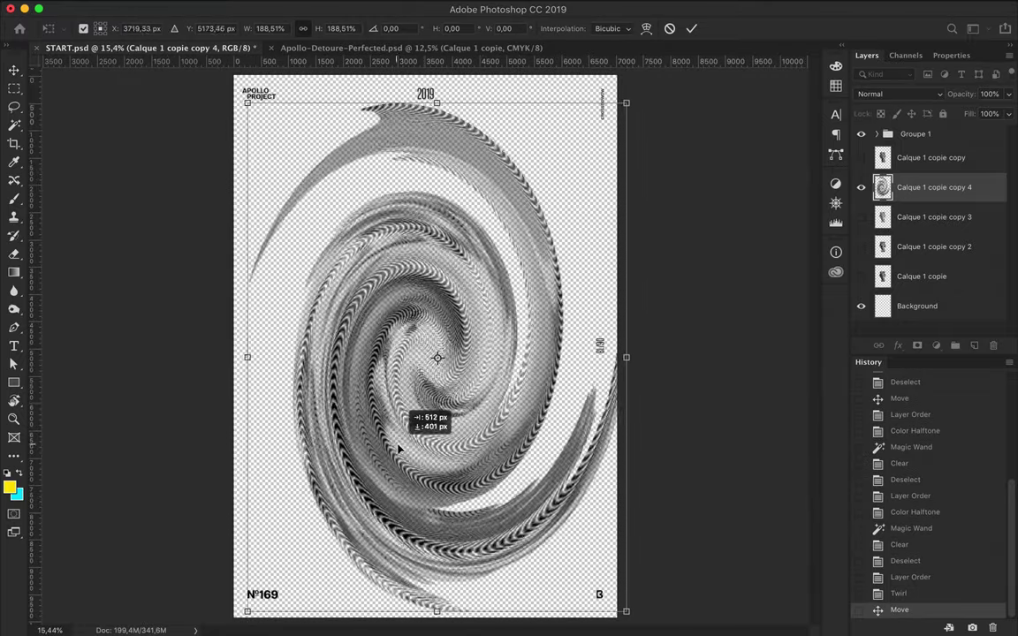
{"action": "key", "text": "Return"}
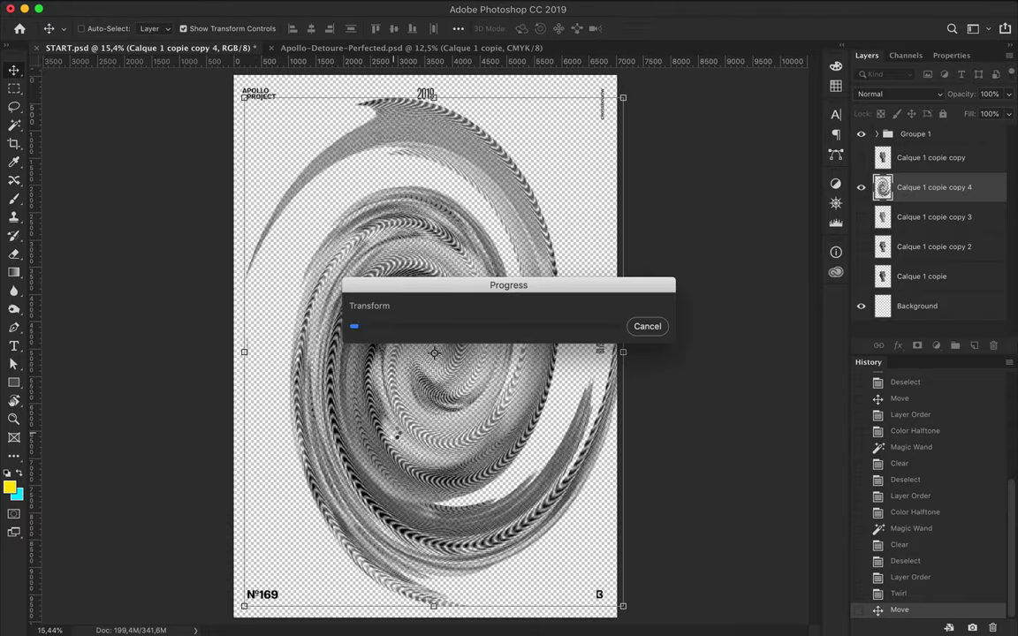
{"action": "left_click_drag", "start_coordinate": [467, 246], "coordinate": [465, 254]}
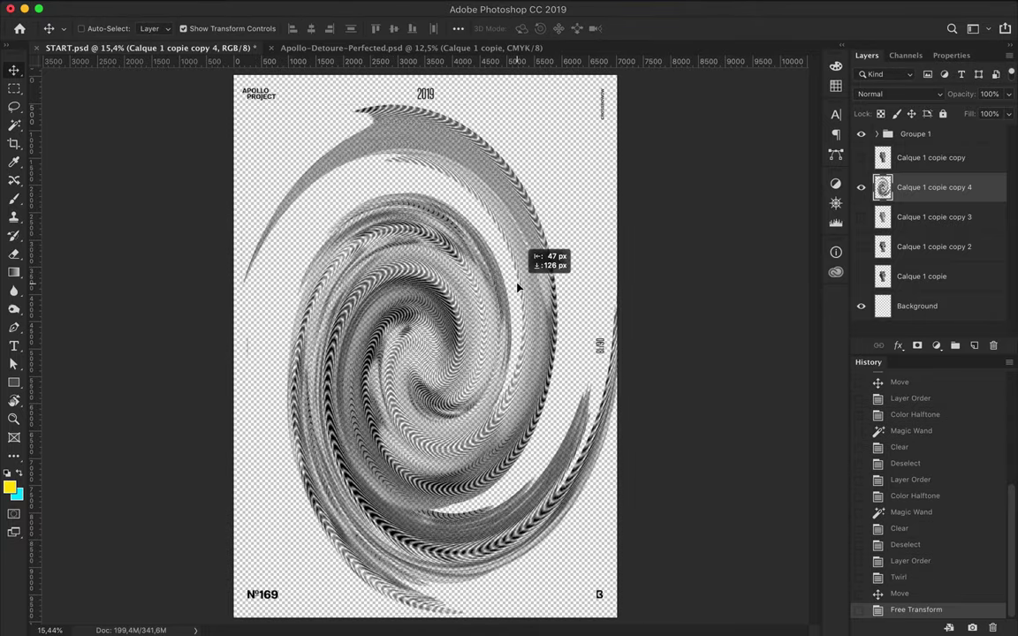
Preview the fine halftone head and move a new statue copy higher in the stack
{"action": "left_click", "coordinate": [861, 217]}
{"action": "scroll", "coordinate": [442, 379], "scroll_direction": "up", "scroll_amount": 5}
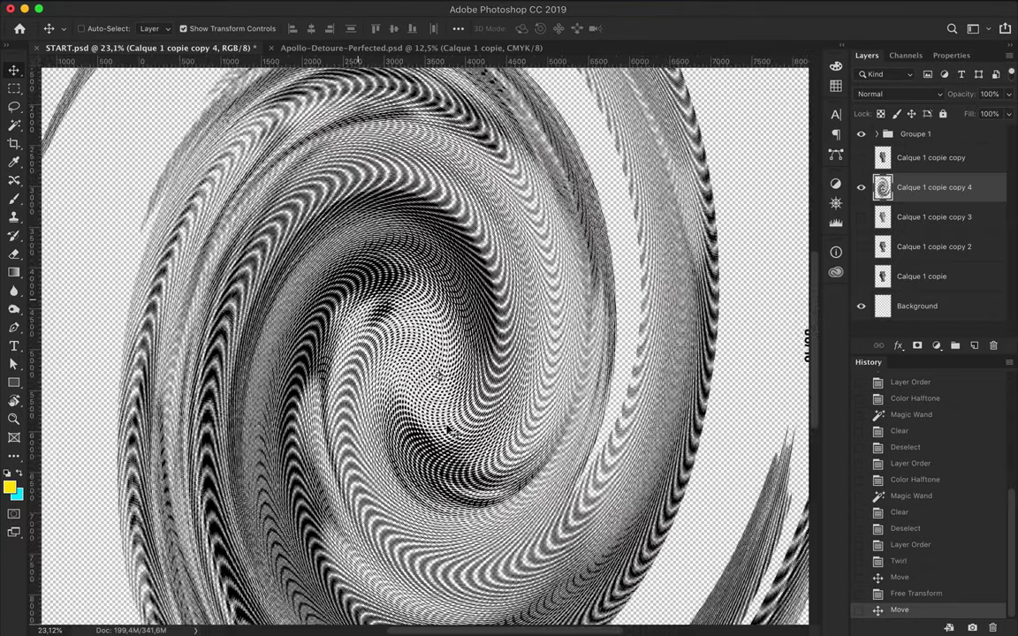
{"action": "scroll", "coordinate": [450, 428], "scroll_direction": "down", "scroll_amount": 3}
{"action": "scroll", "coordinate": [693, 163], "scroll_direction": "down", "scroll_amount": 2}
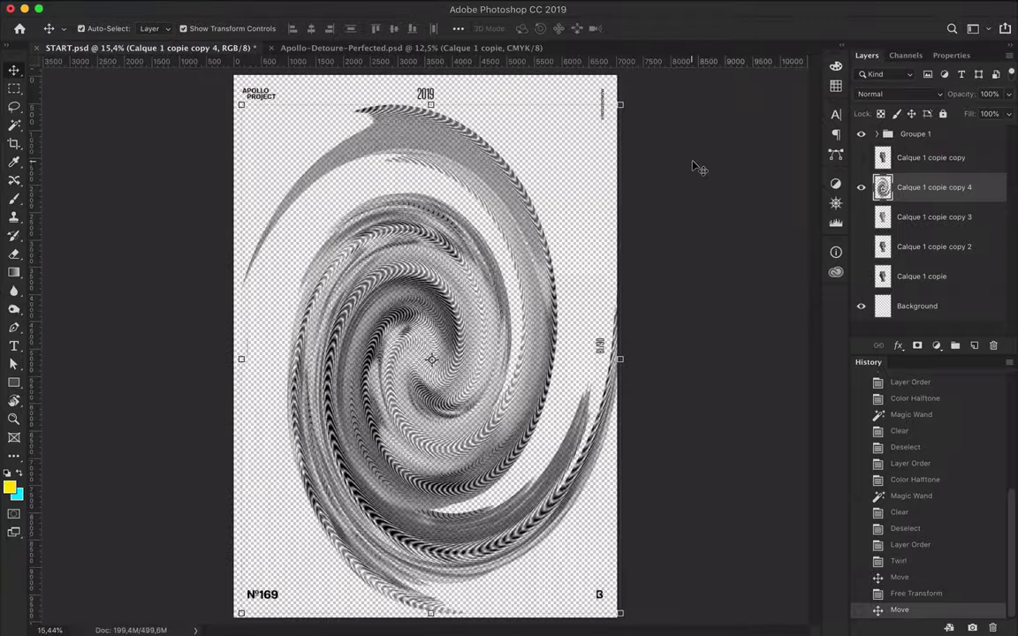
{"action": "left_click_drag", "start_coordinate": [919, 182], "coordinate": [919, 184]}
Load the copy 5 swirl's selection and brush yellow over its arms
{"action": "left_click", "coordinate": [883, 188], "text": "ctrl"}
{"action": "key", "text": "b"}
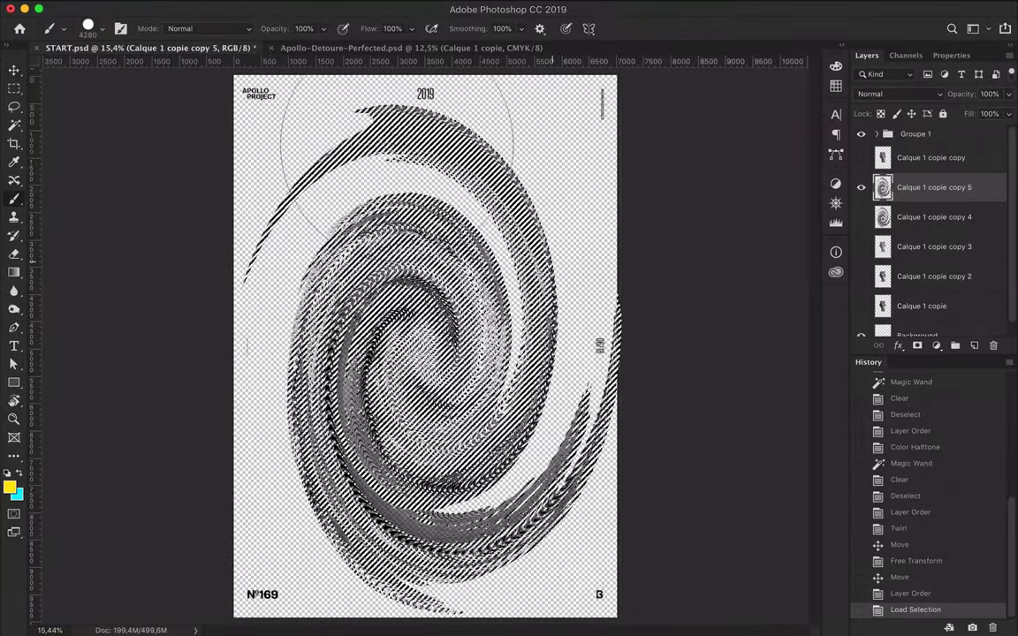
{"action": "left_click_drag", "start_coordinate": [300, 380], "coordinate": [556, 332]}
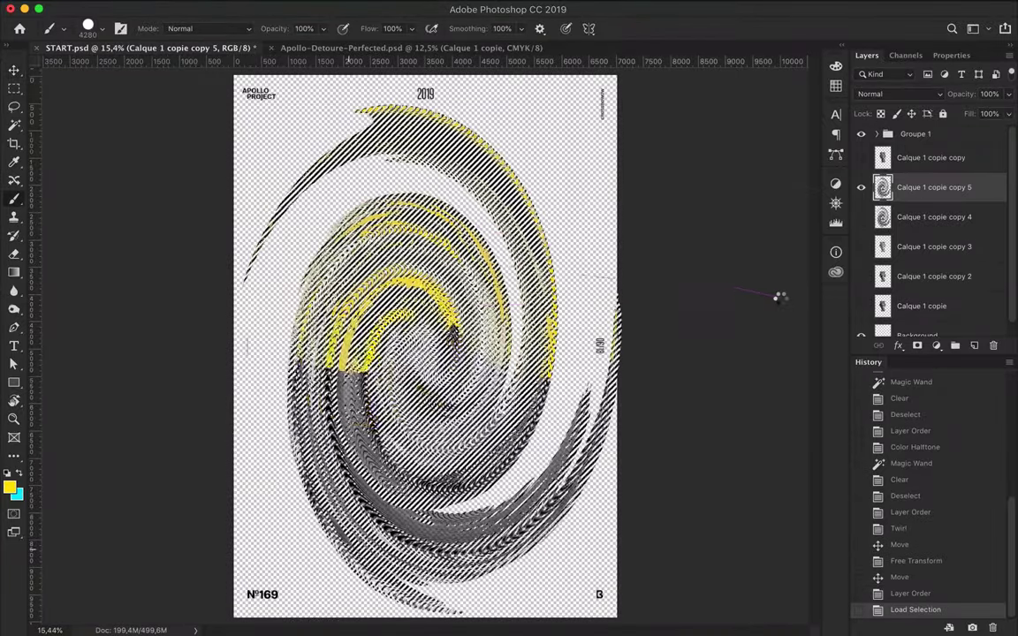
{"action": "left_click_drag", "start_coordinate": [371, 495], "coordinate": [588, 398]}
{"action": "left_click_drag", "start_coordinate": [469, 530], "coordinate": [464, 265]}
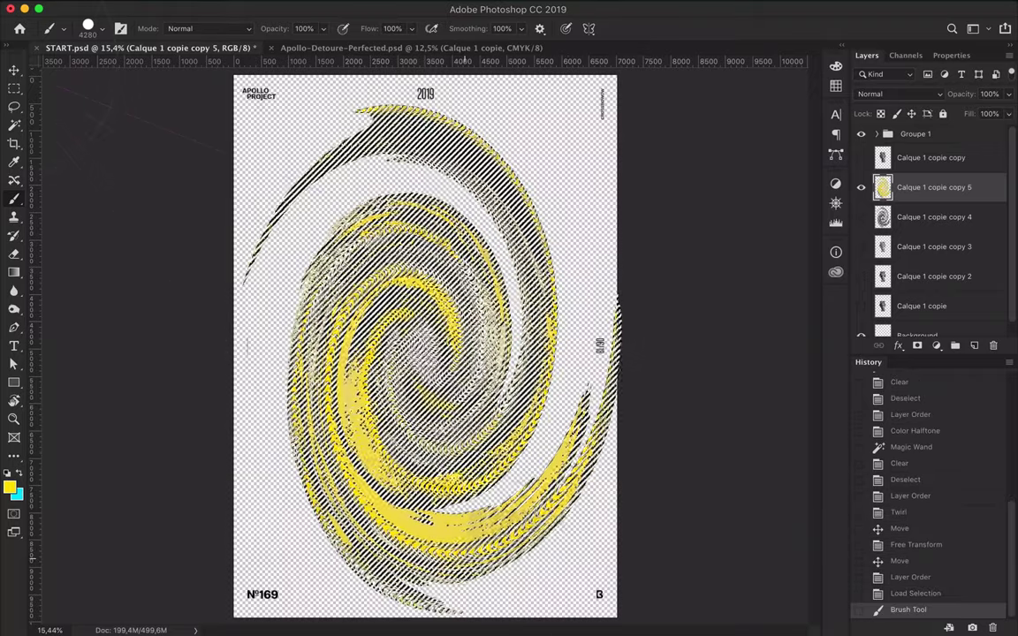
Paint the inner swirl yellow, deselect, and nudge the yellow swirl into place
{"action": "key", "text": "v"}
{"action": "left_click_drag", "start_coordinate": [453, 295], "coordinate": [431, 295]}
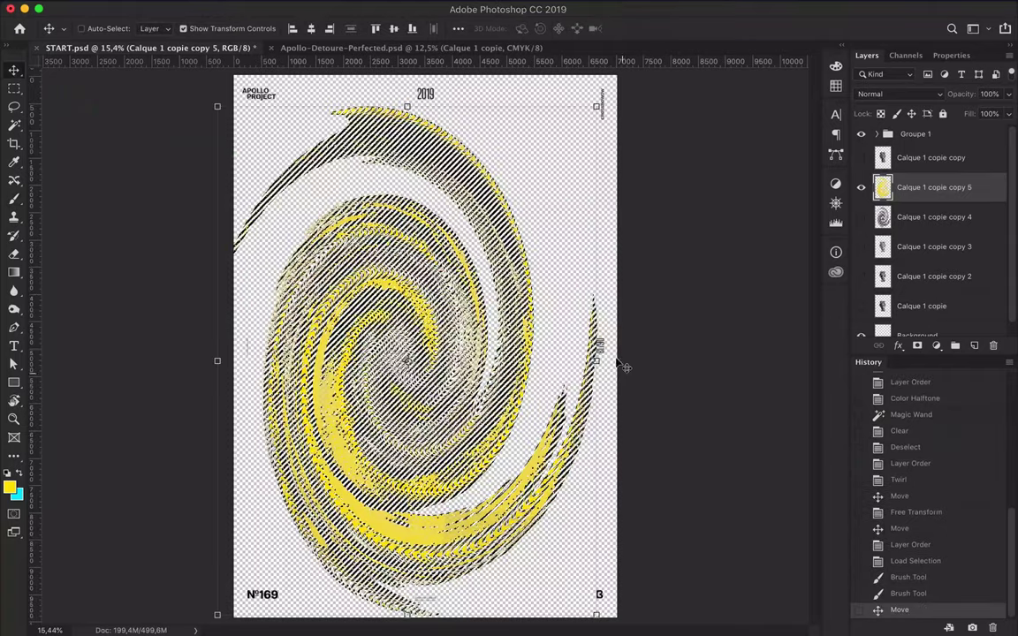
{"action": "key", "text": "b"}
{"action": "left_click_drag", "start_coordinate": [354, 371], "coordinate": [424, 229]}
{"action": "key", "text": "v"}
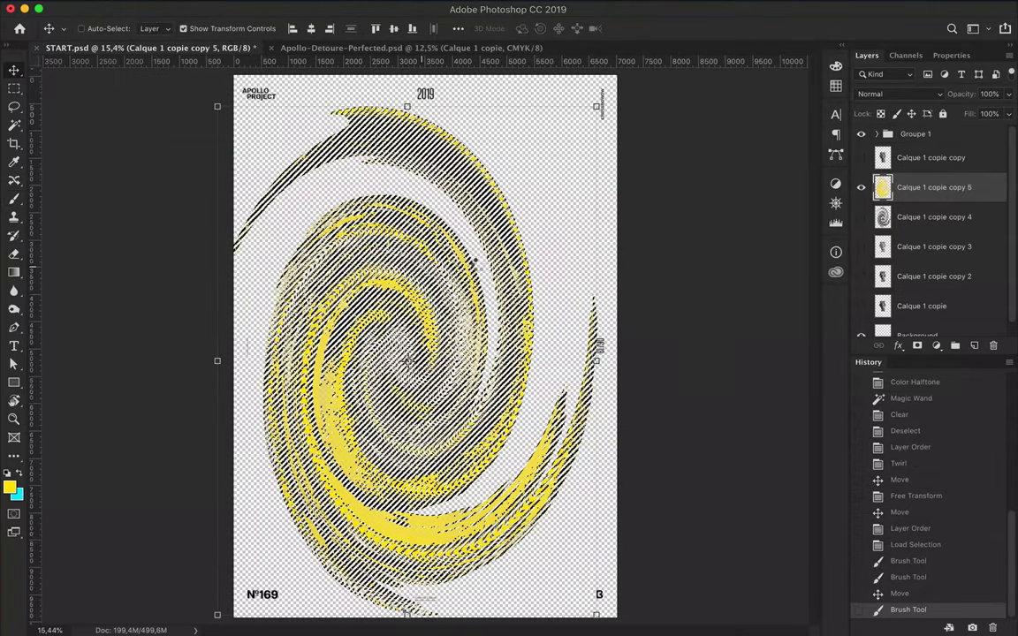
{"action": "key", "text": "ctrl+d"}
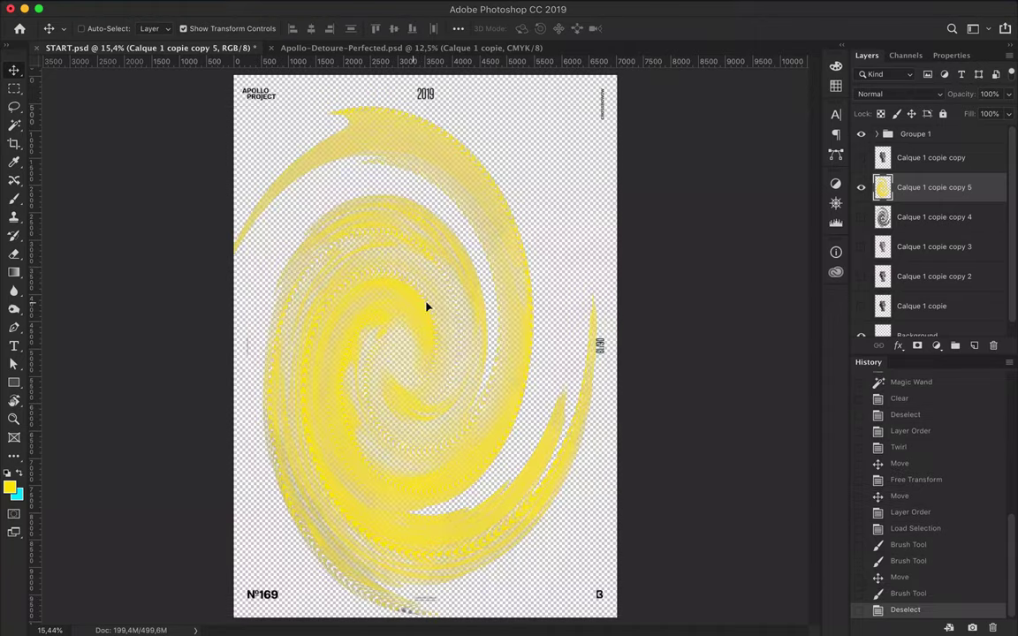
{"action": "left_click_drag", "start_coordinate": [422, 307], "coordinate": [435, 308]}
{"action": "left_click", "coordinate": [918, 333]}
Draw a black rectangle covering the whole page over the Background
{"action": "key", "text": "u"}
{"action": "key", "text": "d"}
{"action": "mouse_move", "coordinate": [232, 74]}
{"action": "left_mouse_down"}
{"action": "mouse_move", "coordinate": [706, 626]}
{"action": "mouse_move", "coordinate": [621, 618]}
{"action": "left_mouse_up"}
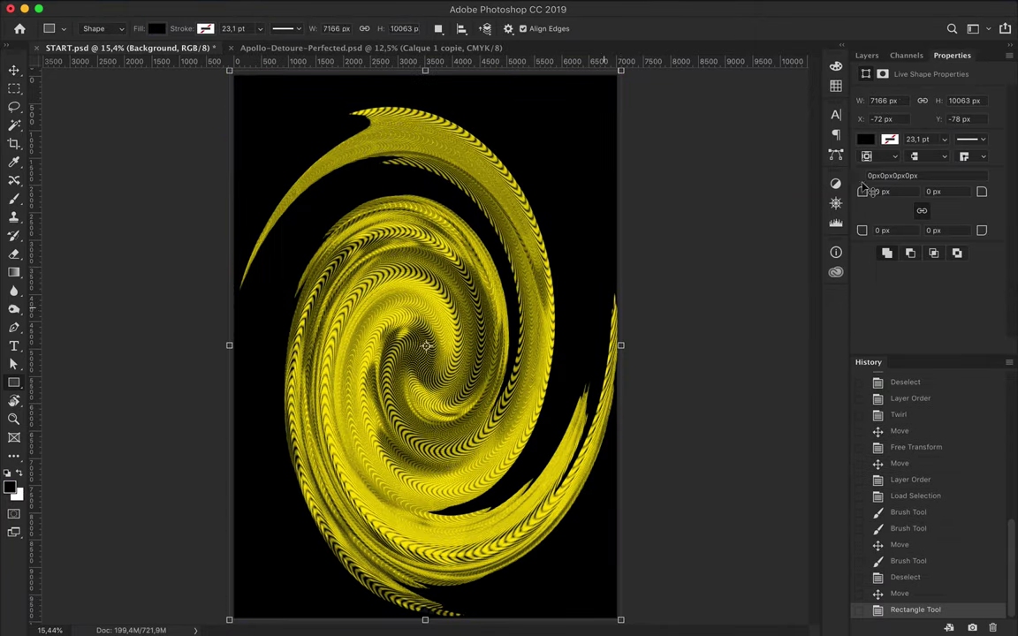
{"action": "key", "text": "v"}
{"action": "left_click", "coordinate": [867, 55]}
Select the corner text layers inside the Groupe 1 folder
{"action": "scroll", "coordinate": [931, 176], "scroll_direction": "up", "scroll_amount": 5}
{"action": "left_click", "coordinate": [916, 133]}
{"action": "left_click", "coordinate": [876, 134]}
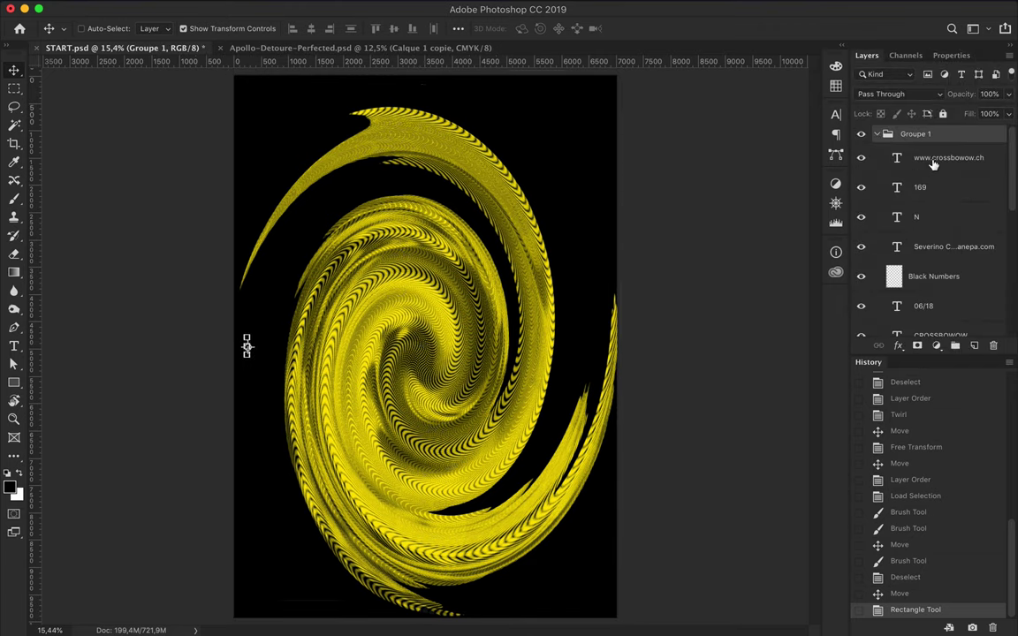
{"action": "scroll", "coordinate": [933, 165], "scroll_direction": "down", "scroll_amount": 3}
{"action": "left_click", "coordinate": [931, 163]}
{"action": "left_click", "coordinate": [927, 247], "text": "shift"}
Set the selected text colour to white #ffffff and group the layers
{"action": "key", "text": "t"}
{"action": "left_click", "coordinate": [559, 32]}
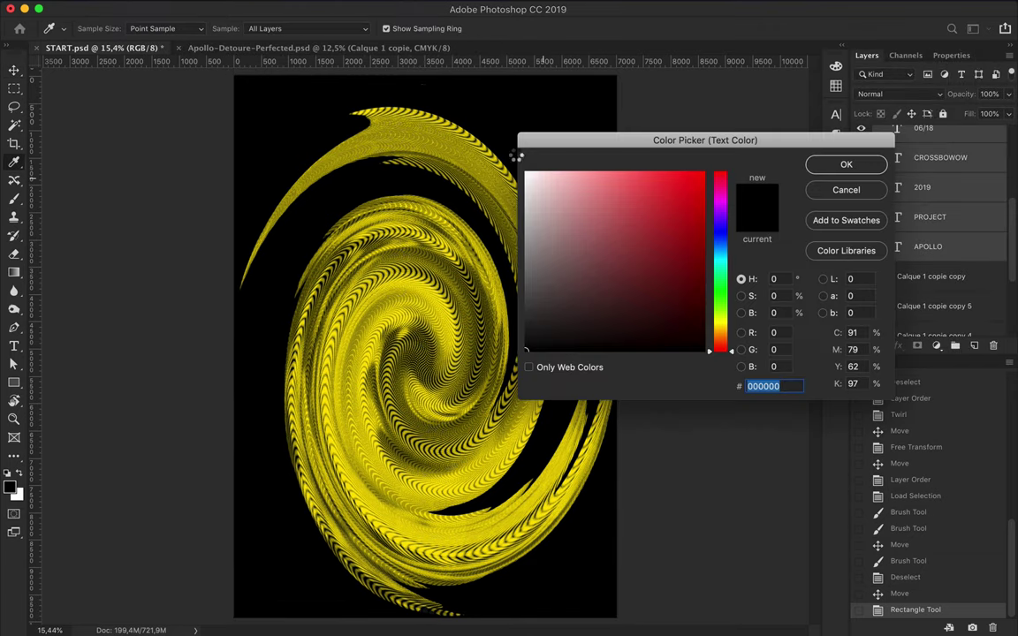
{"action": "left_click", "coordinate": [543, 178]}
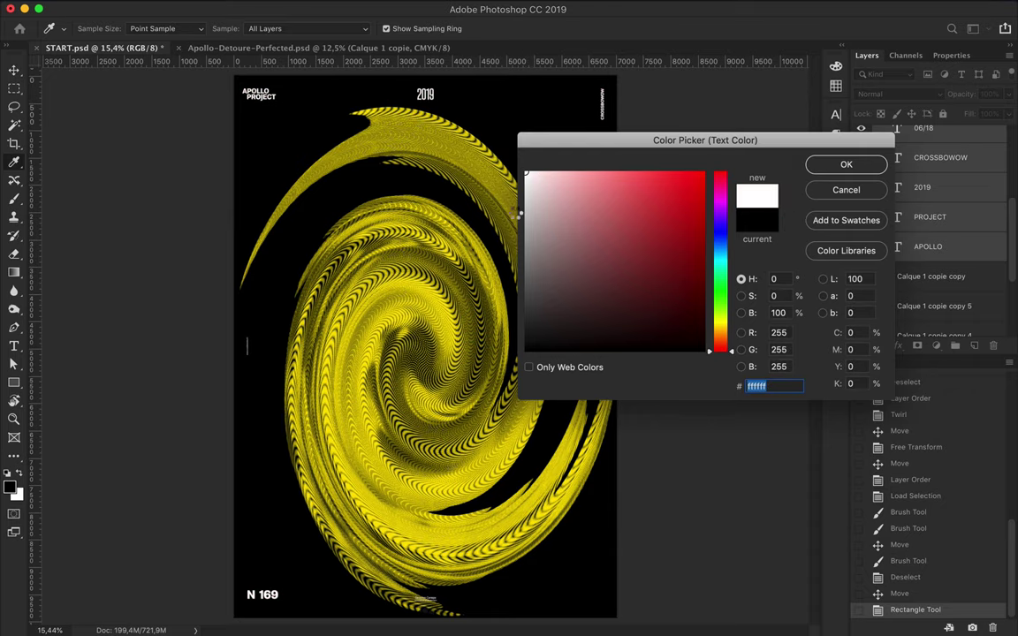
{"action": "key", "text": "Return"}
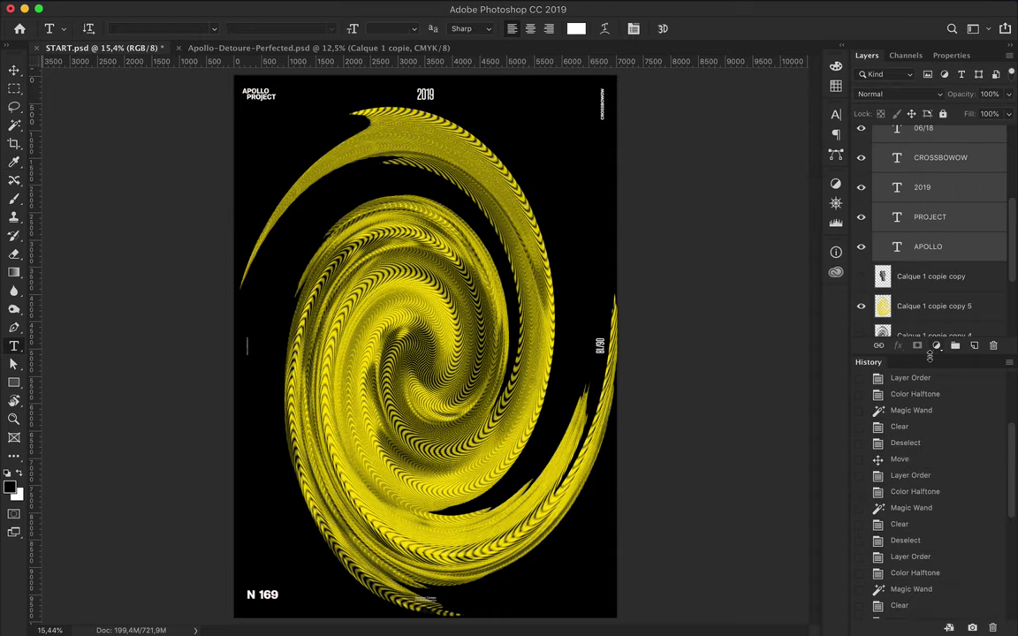
{"action": "key", "text": "ctrl+g"}
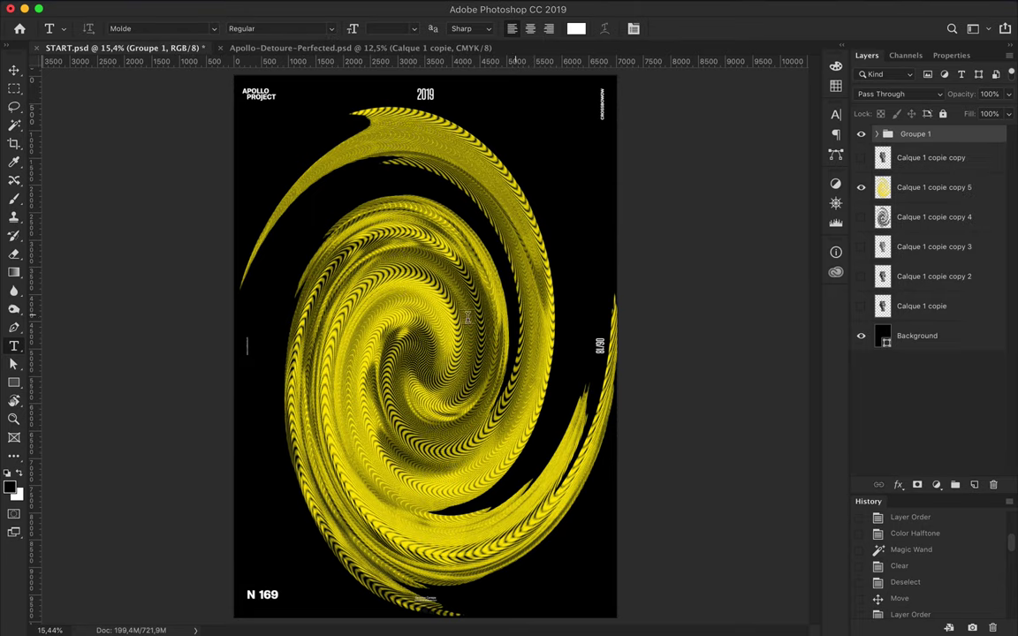
{"action": "key", "text": "v"}
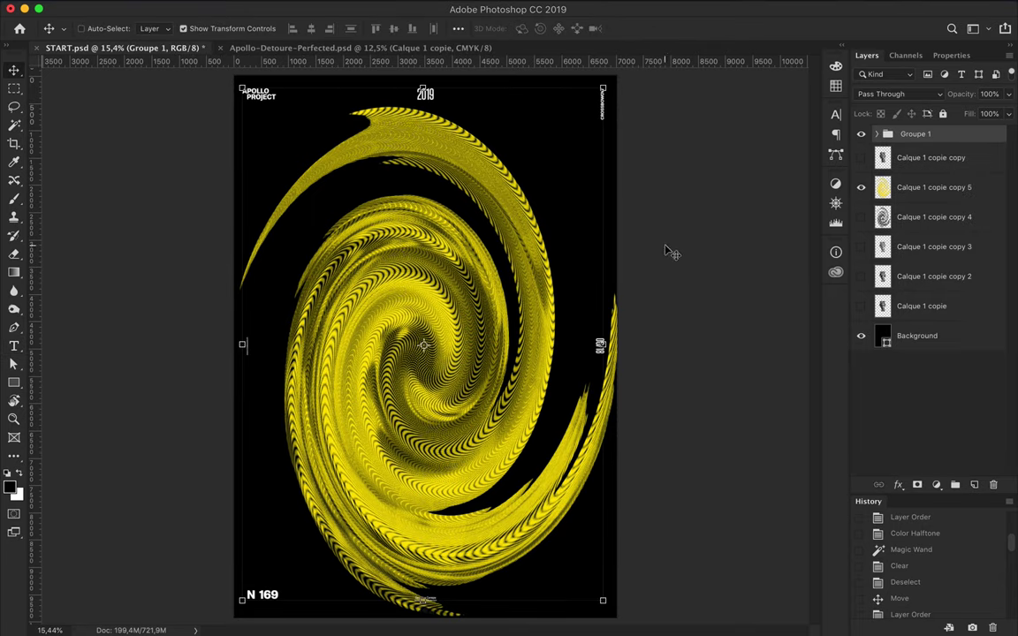
Scale the yellow swirl to about 84% and Alt-drag a statue layer copy below it
{"action": "key", "text": "ctrl+t"}
{"action": "right_click", "coordinate": [396, 452]}
{"action": "key", "text": "Escape"}
{"action": "left_click", "coordinate": [934, 188]}
{"action": "key", "text": "ctrl+t"}
{"action": "mouse_move", "coordinate": [427, 616]}
{"action": "left_mouse_down"}
{"action": "mouse_move", "coordinate": [427, 589]}
{"action": "mouse_move", "coordinate": [608, 309]}
{"action": "left_mouse_up"}
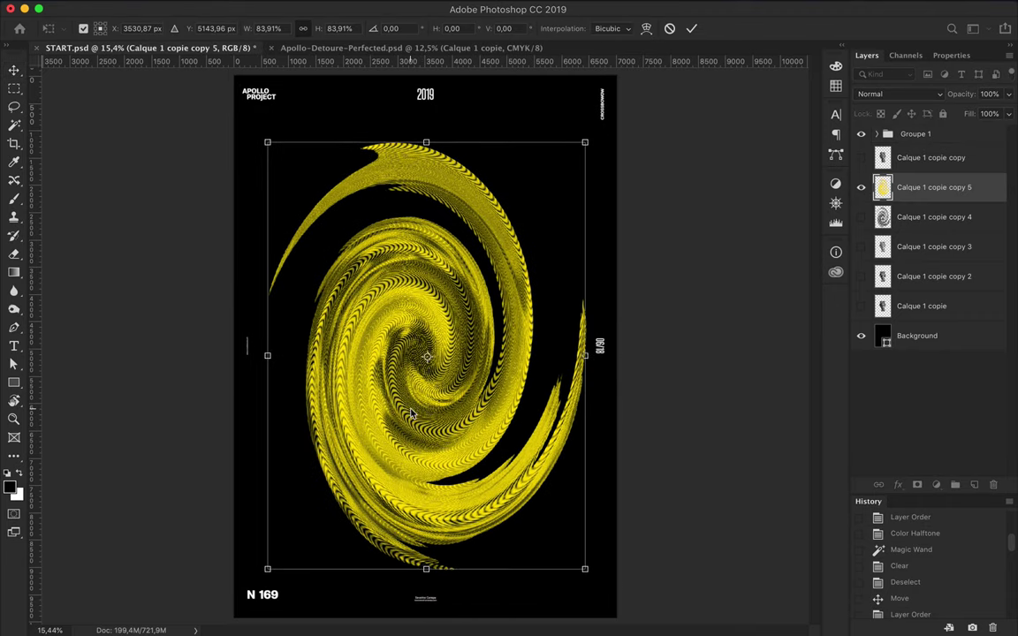
{"action": "key", "text": "Return"}
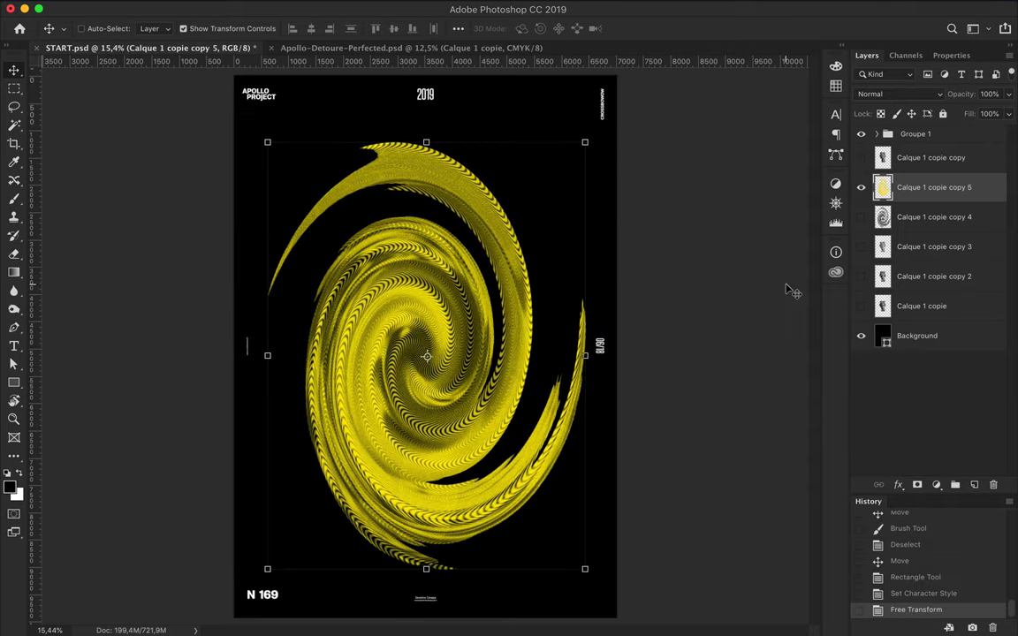
{"action": "left_click_drag", "start_coordinate": [972, 213], "coordinate": [919, 250]}
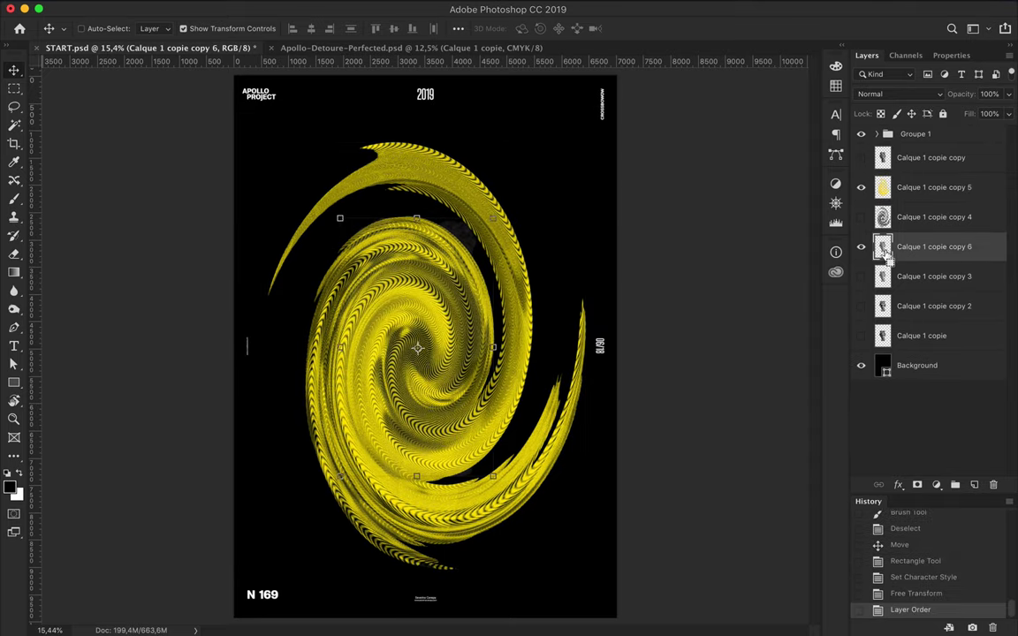
Load the statue copy 6 outline and paint the head cyan
{"action": "left_click", "coordinate": [881, 247], "text": "ctrl"}
{"action": "key", "text": "b"}
{"action": "mouse_move", "coordinate": [446, 430]}
{"action": "left_mouse_down"}
{"action": "mouse_move", "coordinate": [482, 353]}
{"action": "mouse_move", "coordinate": [553, 406]}
{"action": "left_mouse_up"}
{"action": "key", "text": "v"}
{"action": "key", "text": "ctrl+d"}
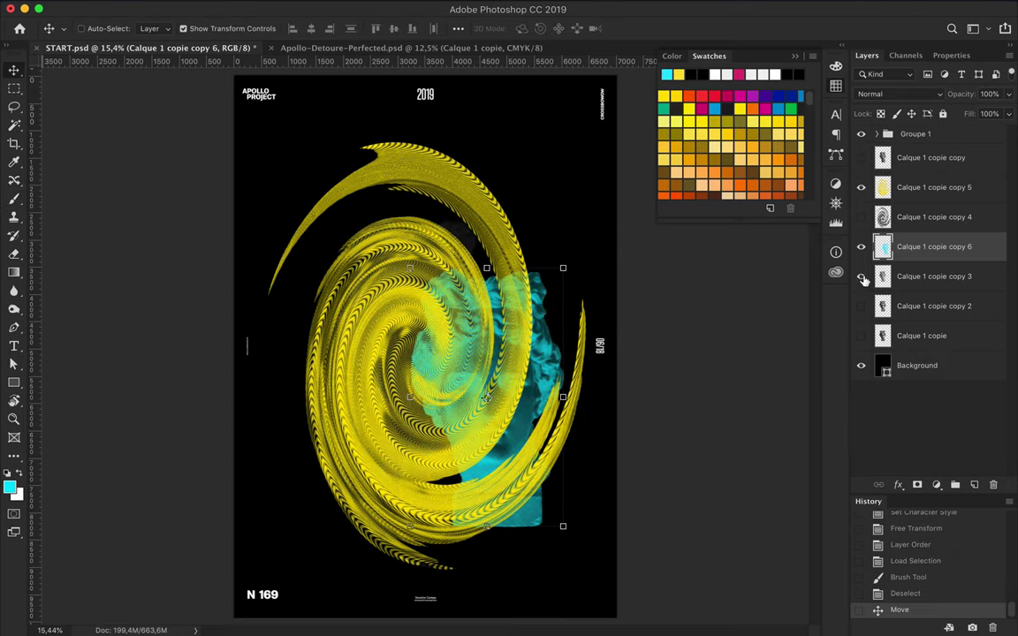
Show the halftone head, load its selection and paint it magenta from Swatches
{"action": "left_click", "coordinate": [860, 276]}
{"action": "left_click", "coordinate": [861, 335]}
{"action": "left_click", "coordinate": [860, 336]}
{"action": "left_click", "coordinate": [860, 306]}
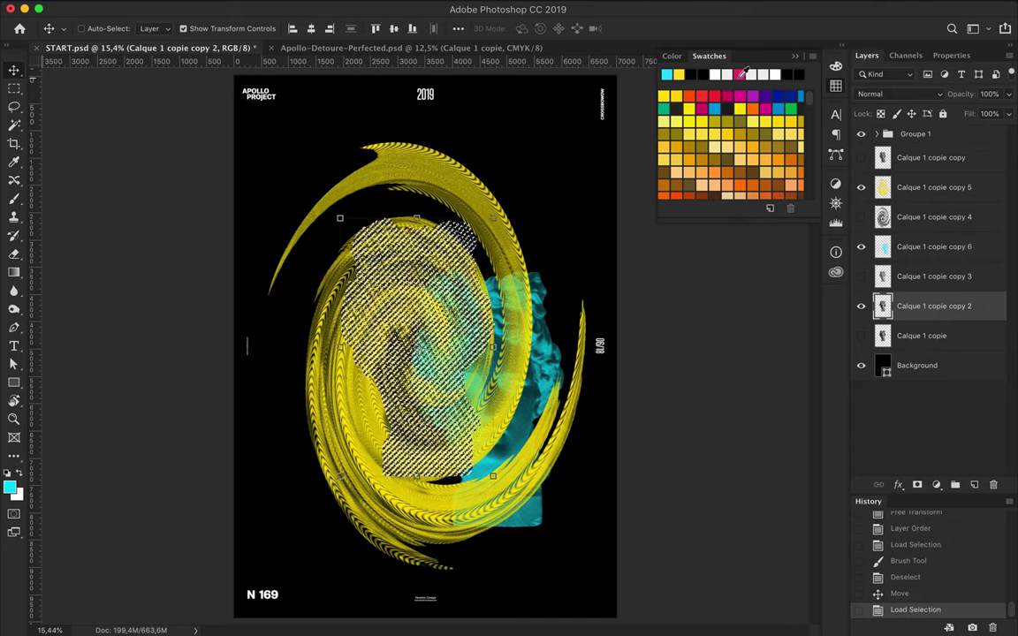
{"action": "left_click", "coordinate": [701, 107]}
{"action": "key", "text": "b"}
{"action": "left_click_drag", "start_coordinate": [415, 265], "coordinate": [389, 371]}
{"action": "key", "text": "v"}
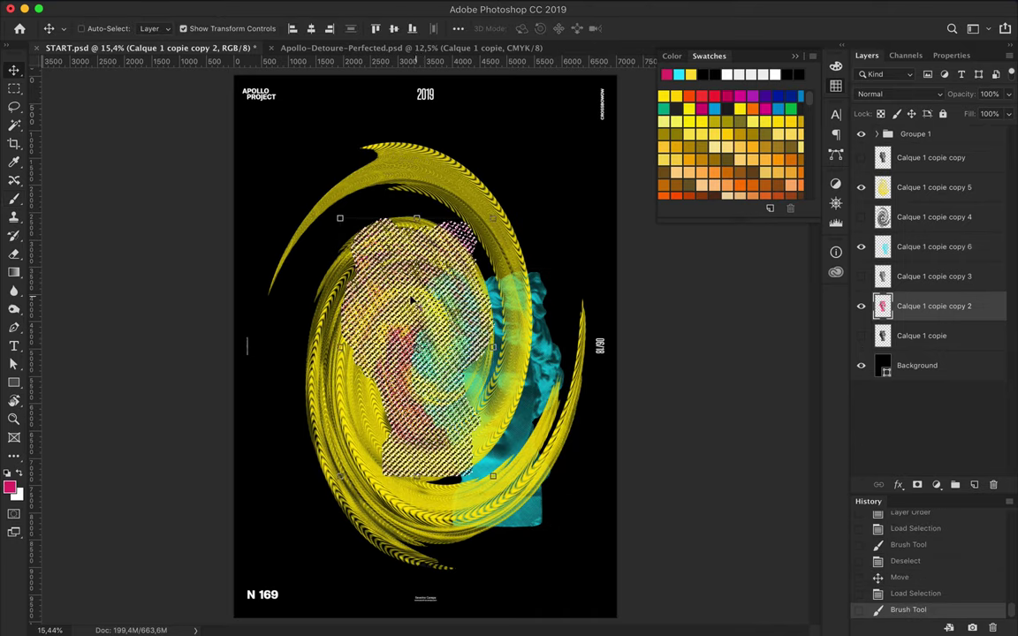
{"action": "key", "text": "ctrl+d"}
Move the magenta head up-left and above the swirl, then hide both coloured heads
{"action": "key", "text": "ctrl+t"}
{"action": "left_click_drag", "start_coordinate": [326, 259], "coordinate": [389, 183]}
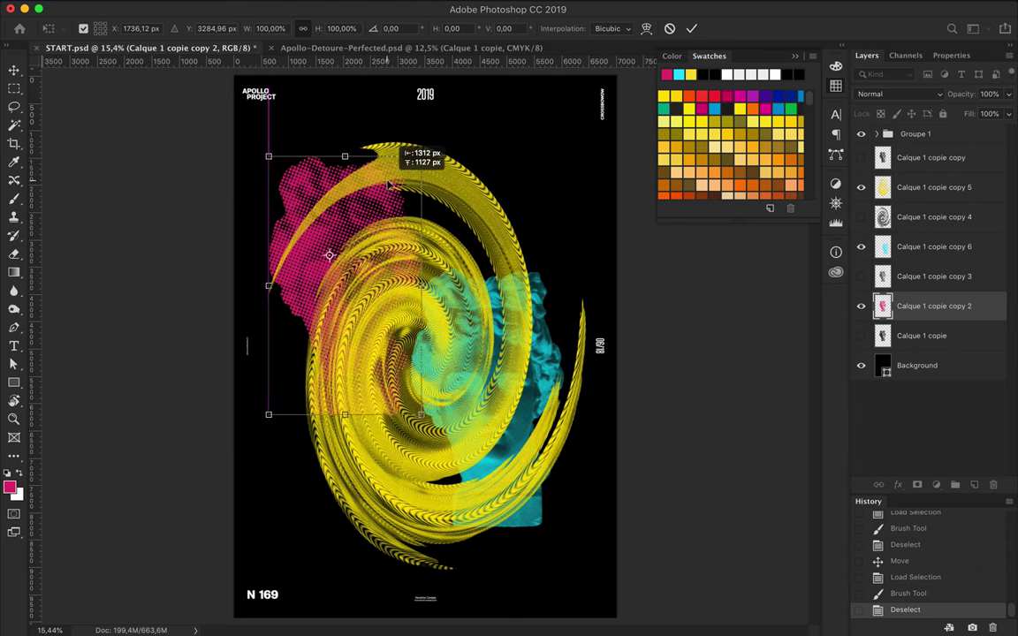
{"action": "left_click_drag", "start_coordinate": [903, 300], "coordinate": [909, 183]}
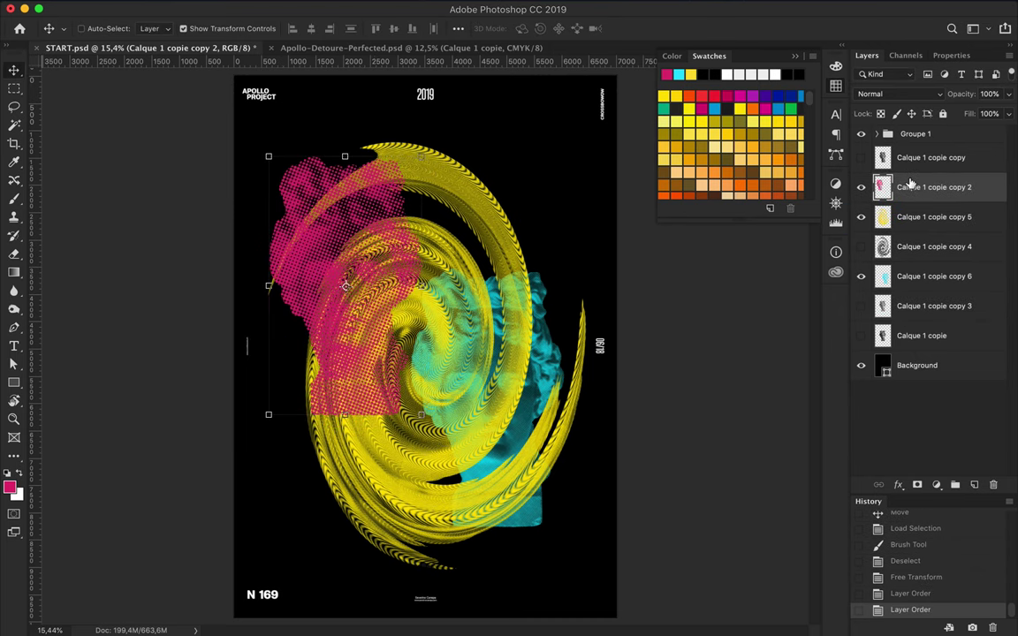
{"action": "left_click", "coordinate": [861, 186]}
{"action": "left_click", "coordinate": [861, 275]}
{"action": "left_click", "coordinate": [933, 216]}
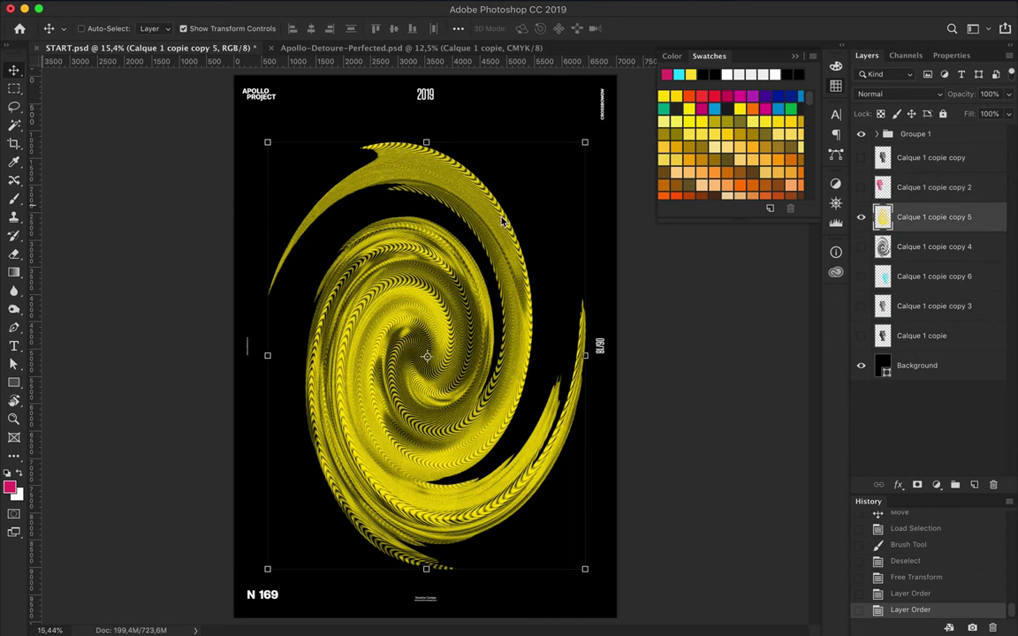
Draw a slash-shaped Pen path, convert it to a selection and paste striped content as Layer 1
{"action": "key", "text": "p"}
{"action": "left_click", "coordinate": [172, 29]}
{"action": "key", "text": "ctrl+shift+i"}
{"action": "key", "text": "ctrl+v"}
{"action": "key", "text": "v"}
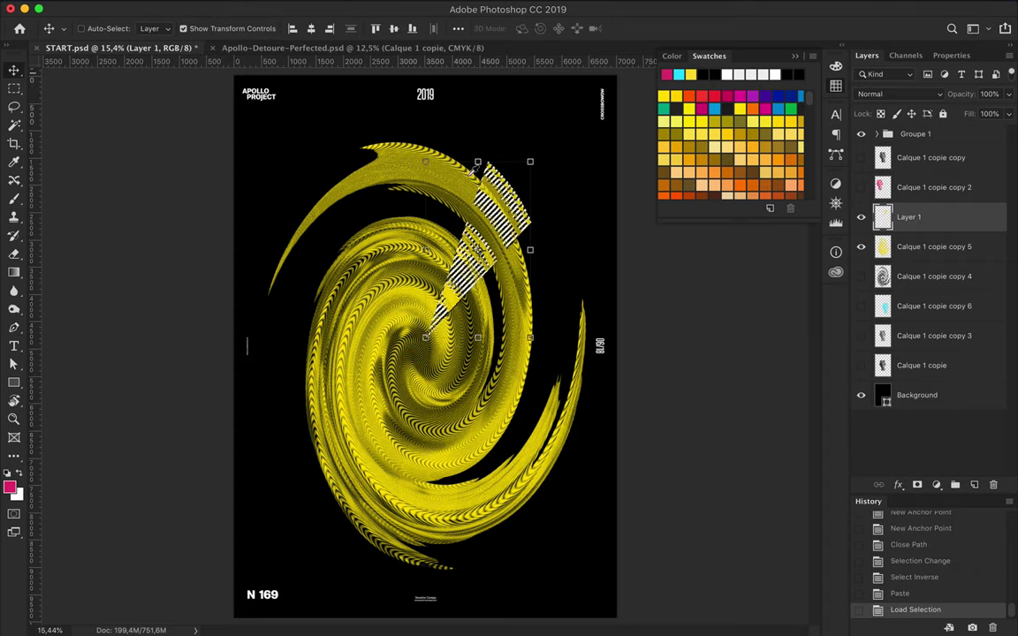
Paint the striped slash wedge magenta and clear the selection
{"action": "key", "text": "b"}
{"action": "left_click_drag", "start_coordinate": [500, 177], "coordinate": [477, 256]}
{"action": "key", "text": "ctrl+d"}
{"action": "key", "text": "m"}
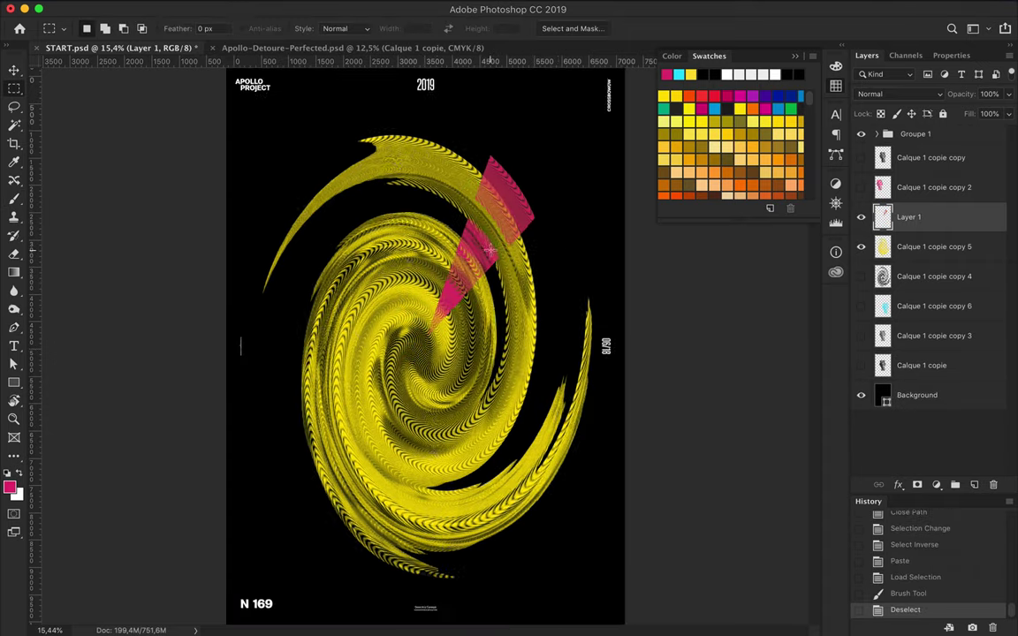
{"action": "scroll", "coordinate": [491, 248], "scroll_direction": "up", "scroll_amount": 3}
{"action": "scroll", "coordinate": [491, 248], "scroll_direction": "down", "scroll_amount": 1}
{"action": "scroll", "coordinate": [491, 248], "scroll_direction": "down", "scroll_amount": 2}
Paste the LOOKING AT YOU headline as a new text layer and scale it to fill the page
{"action": "key", "text": "t"}
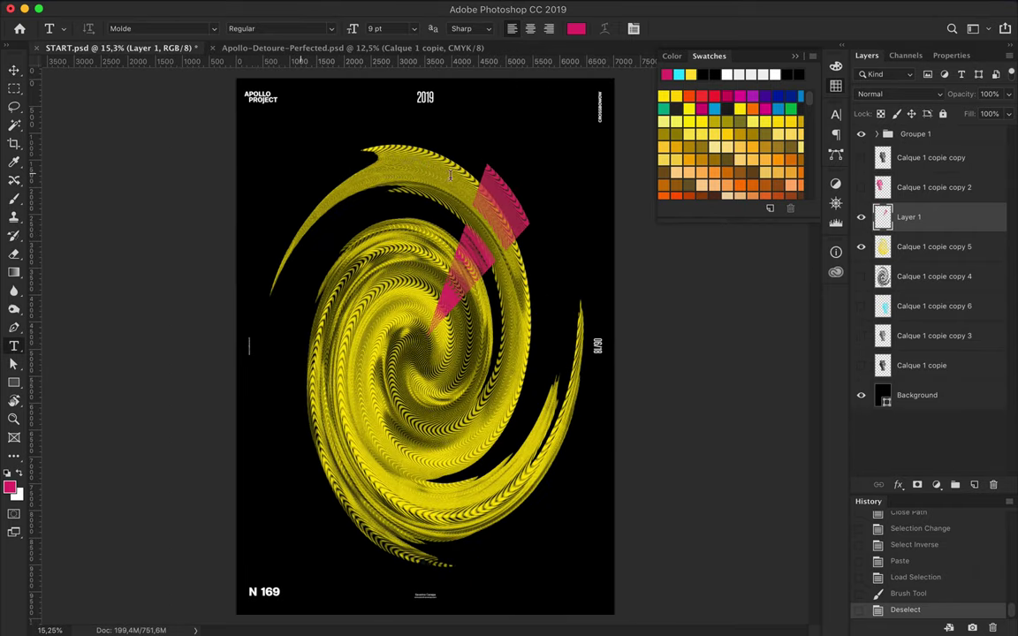
{"action": "left_click", "coordinate": [300, 173]}
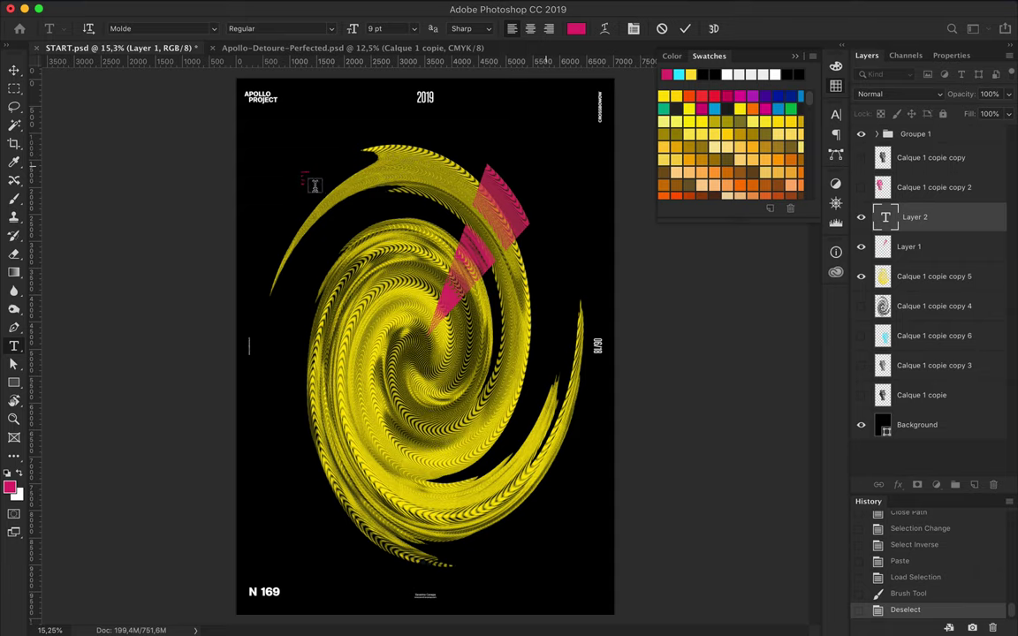
{"action": "key", "text": "ctrl+v"}
{"action": "key", "text": "ctrl+t"}
{"action": "left_click_drag", "start_coordinate": [313, 185], "coordinate": [601, 486]}
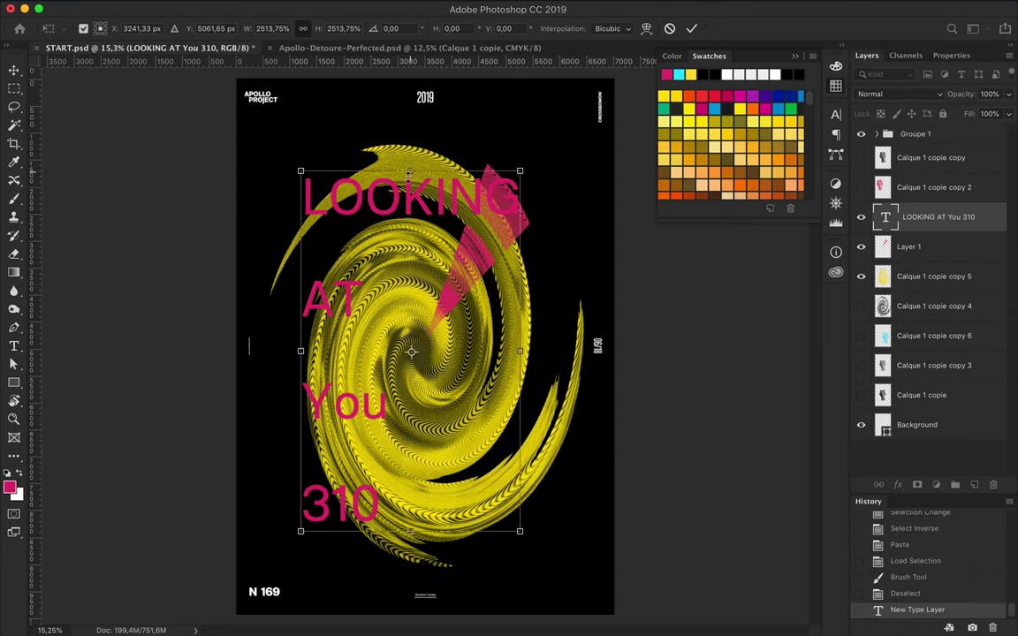
{"action": "key", "text": "Return"}
Retype the word YOU in the headline and give it a heavier weight
{"action": "double_click", "coordinate": [344, 402]}
{"action": "type", "text": "YOU"}
{"action": "key", "text": "ctrl+Return"}
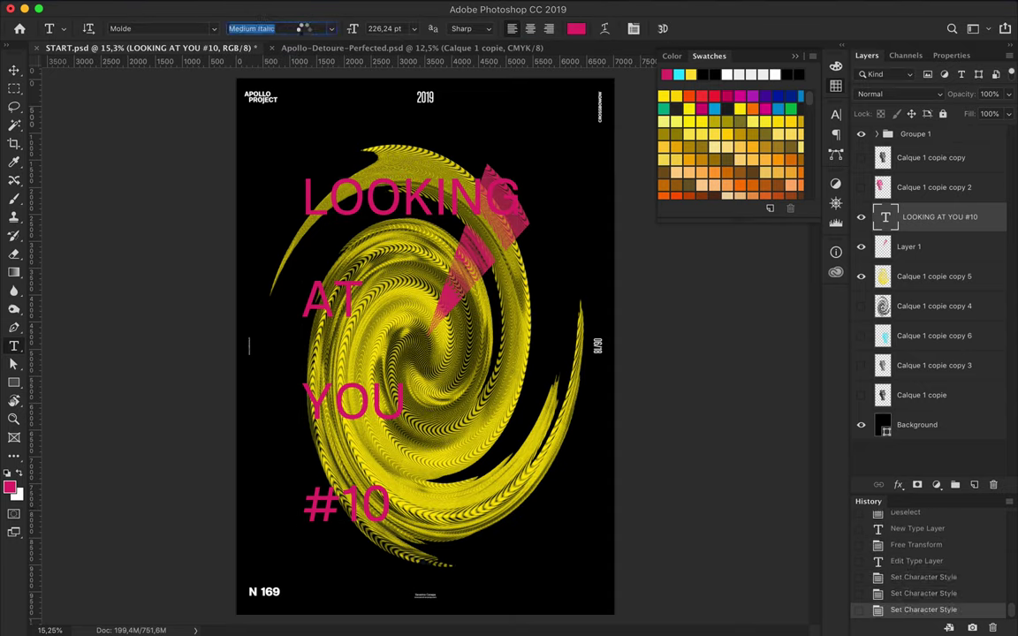
{"action": "key", "text": "Down"}
{"action": "key", "text": "Down"}
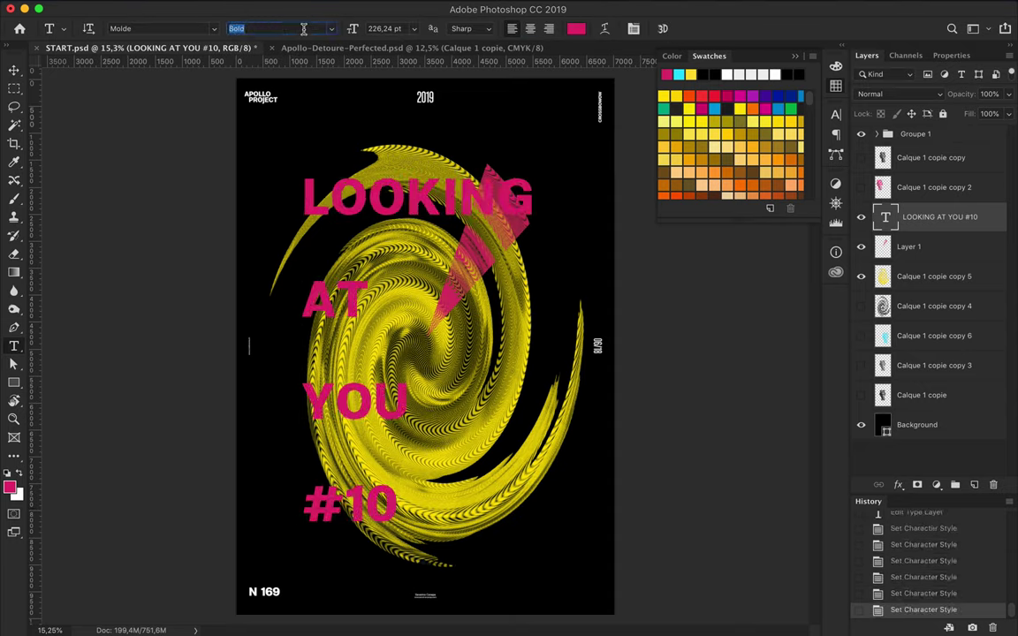
Move the headline layer just above Background and shift it left behind the swirl
{"action": "key", "text": "v"}
{"action": "left_click_drag", "start_coordinate": [939, 217], "coordinate": [939, 409]}
{"action": "left_click_drag", "start_coordinate": [309, 301], "coordinate": [281, 301]}
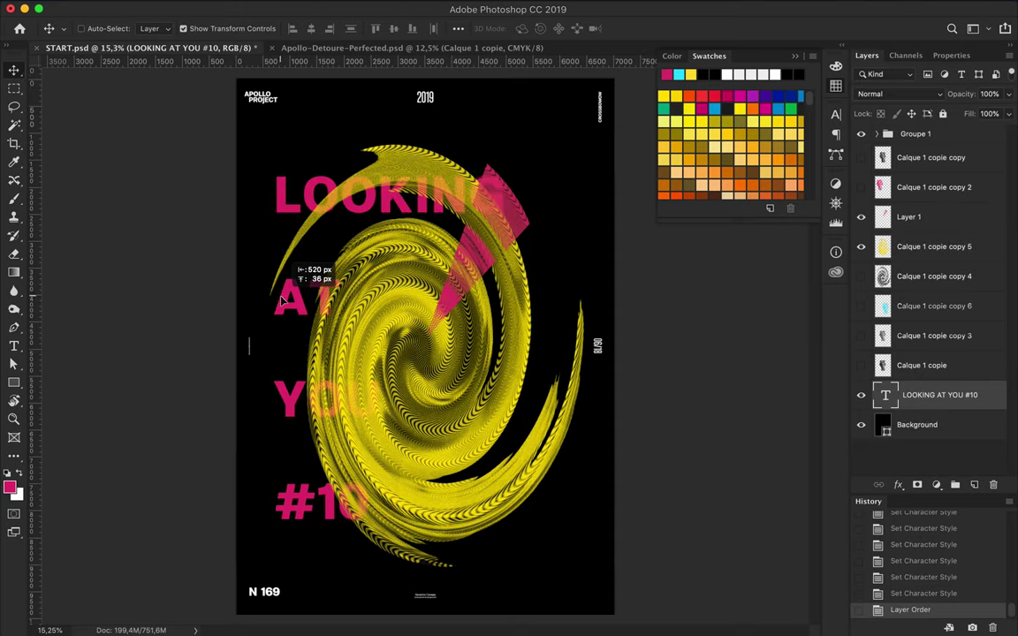
Raise the headline font size to about 256 pt
{"action": "key", "text": "t"}
{"action": "key", "text": "shift+Up"}
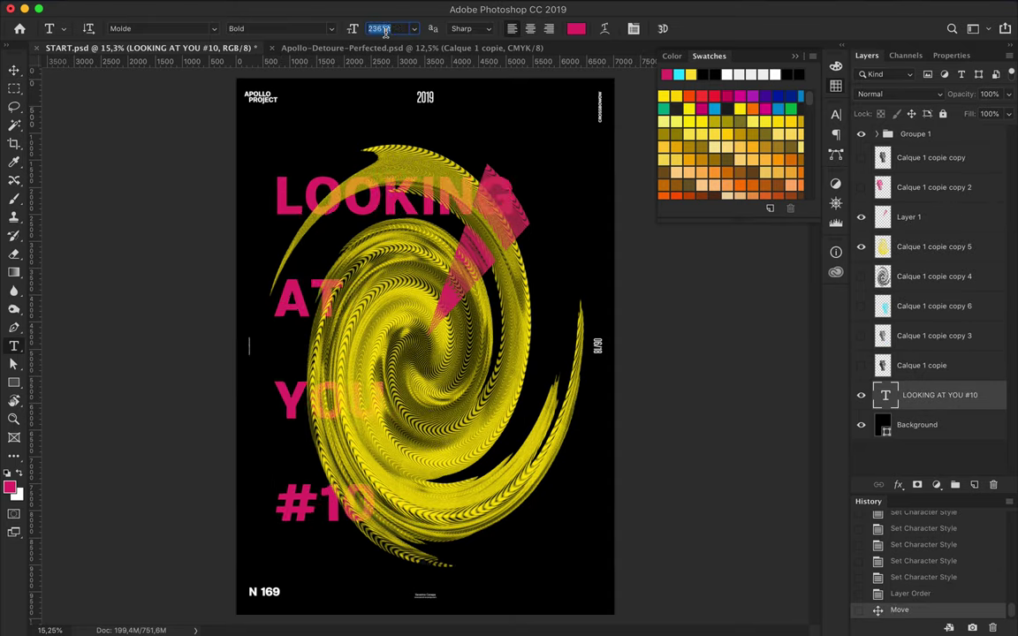
{"action": "key", "text": "shift+Up"}
{"action": "key", "text": "shift+Up"}
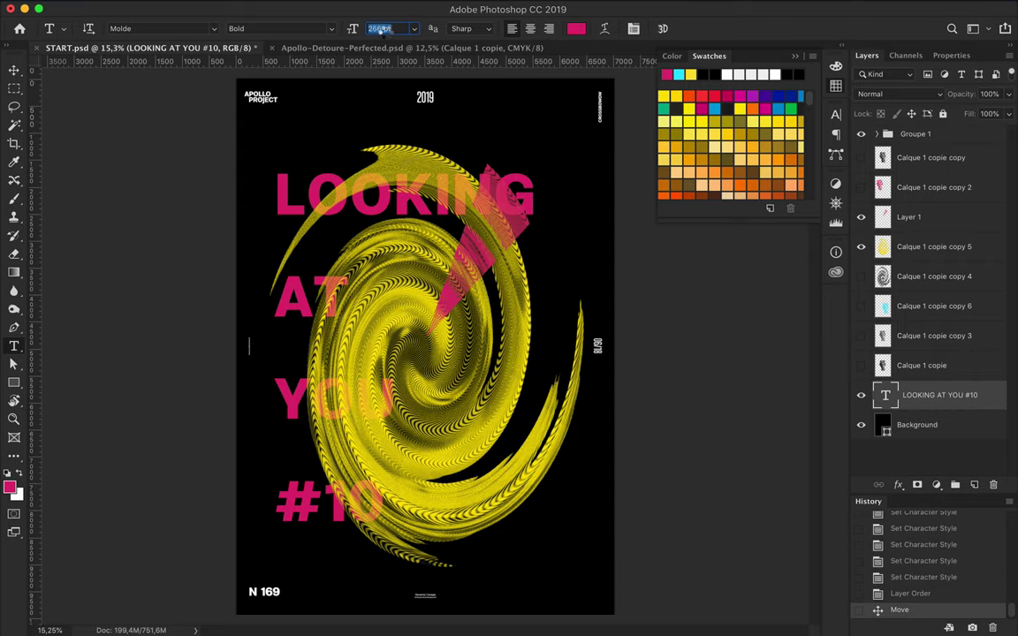
{"action": "key", "text": "shift+Up"}
Centre the headline horizontally and vertically, then Alt-drag a duplicate slightly downward
{"action": "key", "text": "v"}
{"action": "left_click", "coordinate": [458, 29]}
{"action": "left_click", "coordinate": [394, 30]}
{"action": "left_click", "coordinate": [394, 30]}
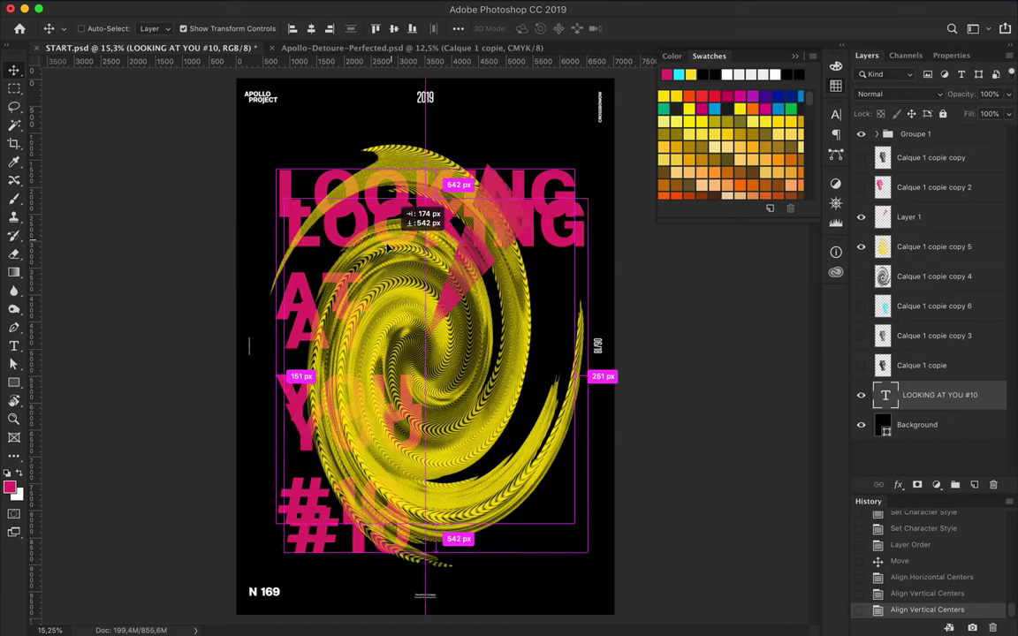
{"action": "left_click_drag", "start_coordinate": [385, 215], "coordinate": [386, 244]}
Retype the duplicated headline as APOLLO with a second line of numbers
{"action": "key", "text": "t"}
{"action": "double_click", "coordinate": [340, 216]}
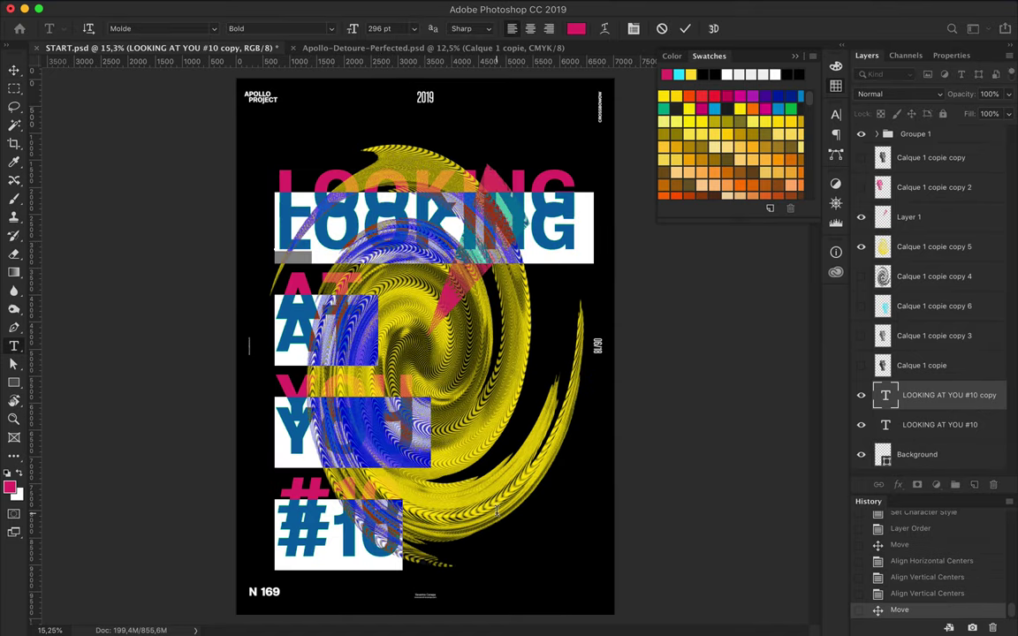
{"action": "type", "text": "APOLLO"}
{"action": "key", "text": "Return"}
{"action": "type", "text": "13"}
Colour the 365° line cyan #00e0ff and commit the text
{"action": "key", "text": "ctrl+shift+Left"}
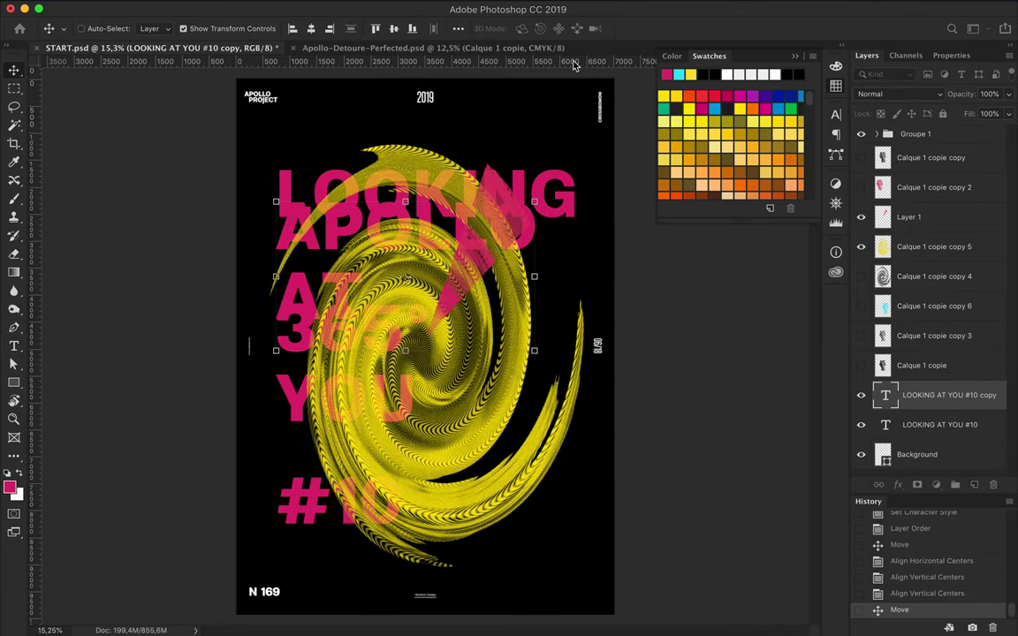
{"action": "left_click", "coordinate": [576, 28]}
{"action": "left_click", "coordinate": [676, 75]}
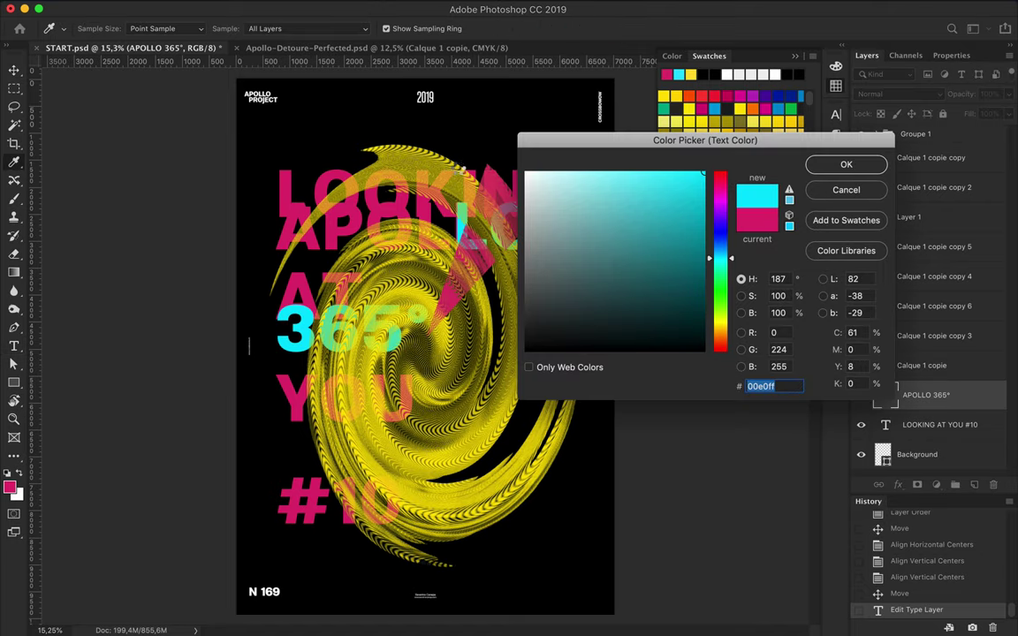
{"action": "left_click", "coordinate": [845, 164]}
{"action": "left_click", "coordinate": [13, 69]}
Place the APOLLO layer below the headline, nudge it up-left, and delete the pink streaks layer
{"action": "left_click_drag", "start_coordinate": [918, 394], "coordinate": [910, 439]}
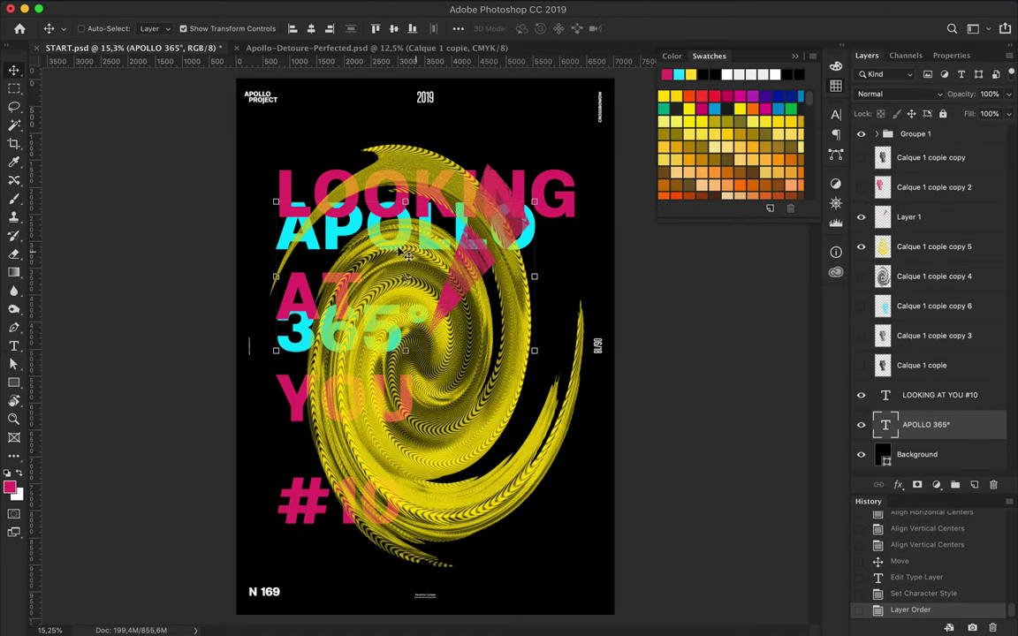
{"action": "left_click_drag", "start_coordinate": [405, 254], "coordinate": [395, 239]}
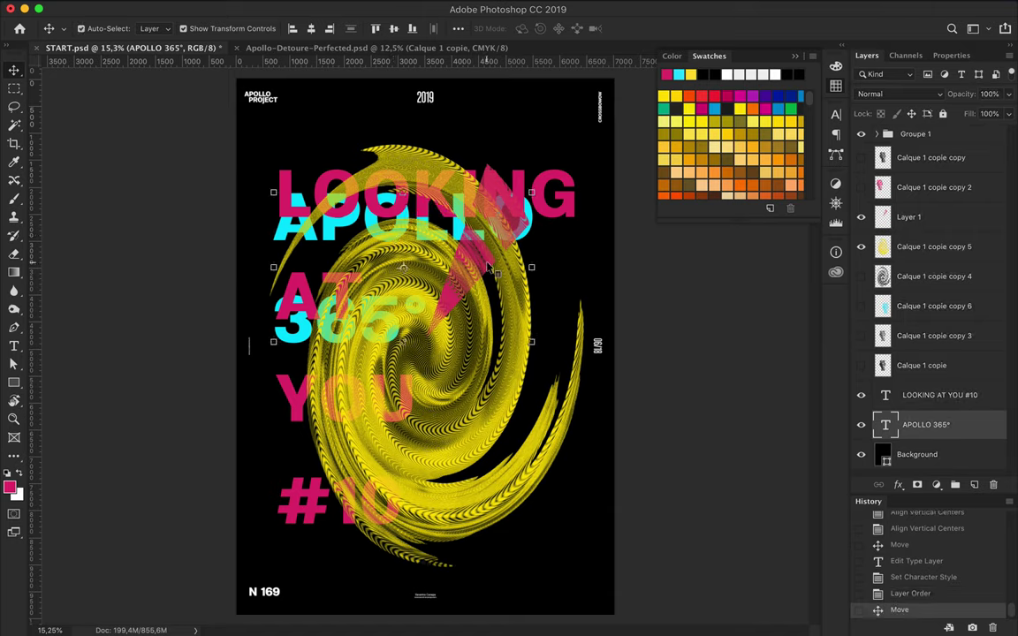
{"action": "left_click", "coordinate": [909, 217]}
{"action": "key", "text": "Delete"}
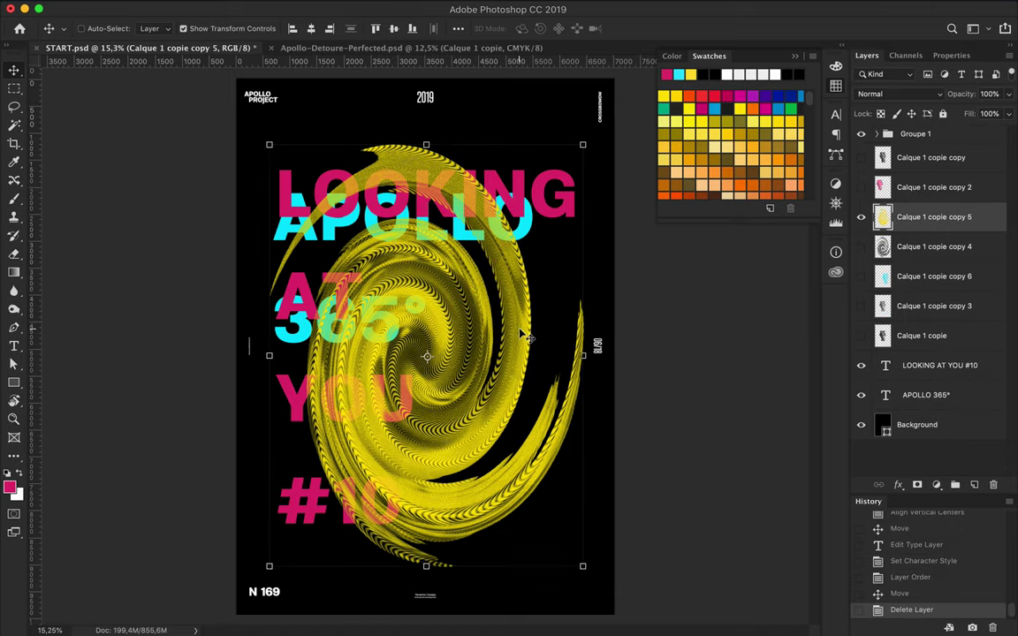
Undo an accidental edit to the LOOKING AT YOU #10 text and delete the extra text layer
{"action": "double_click", "coordinate": [279, 310]}
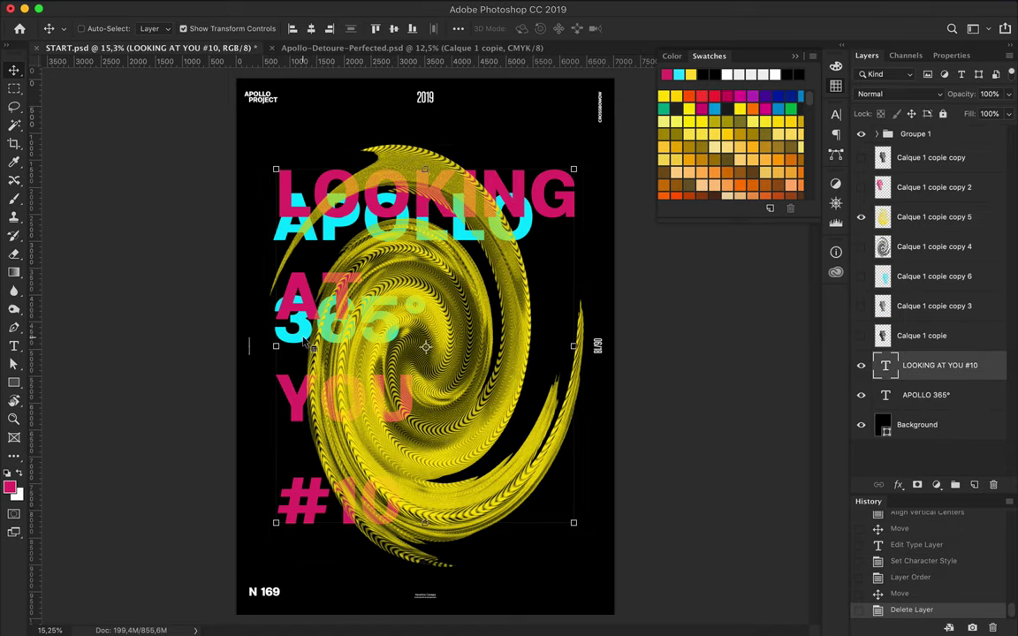
{"action": "type", "text": "T"}
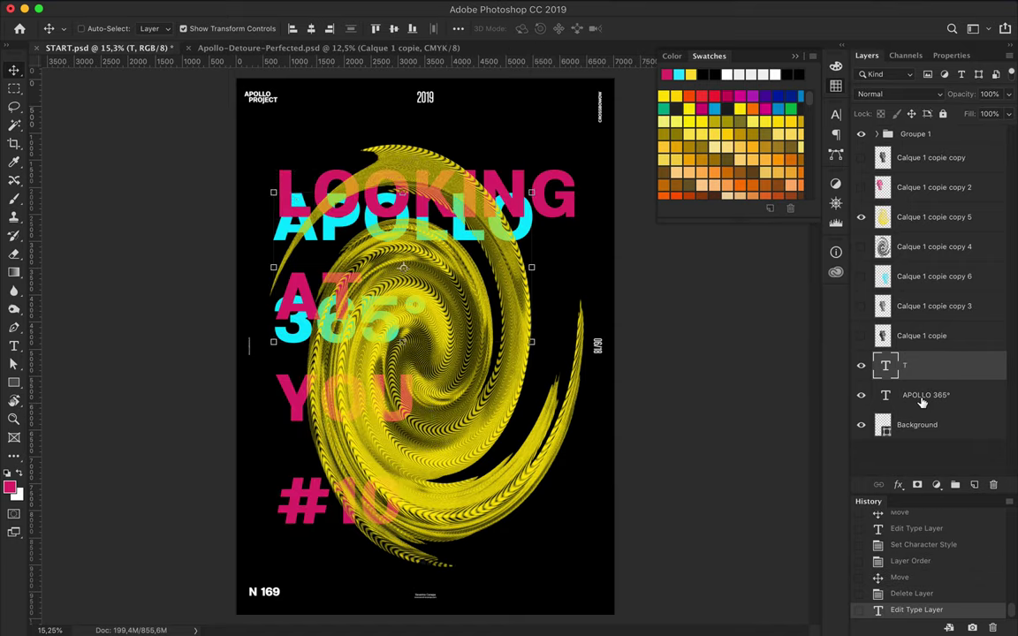
{"action": "key", "text": "ctrl+z"}
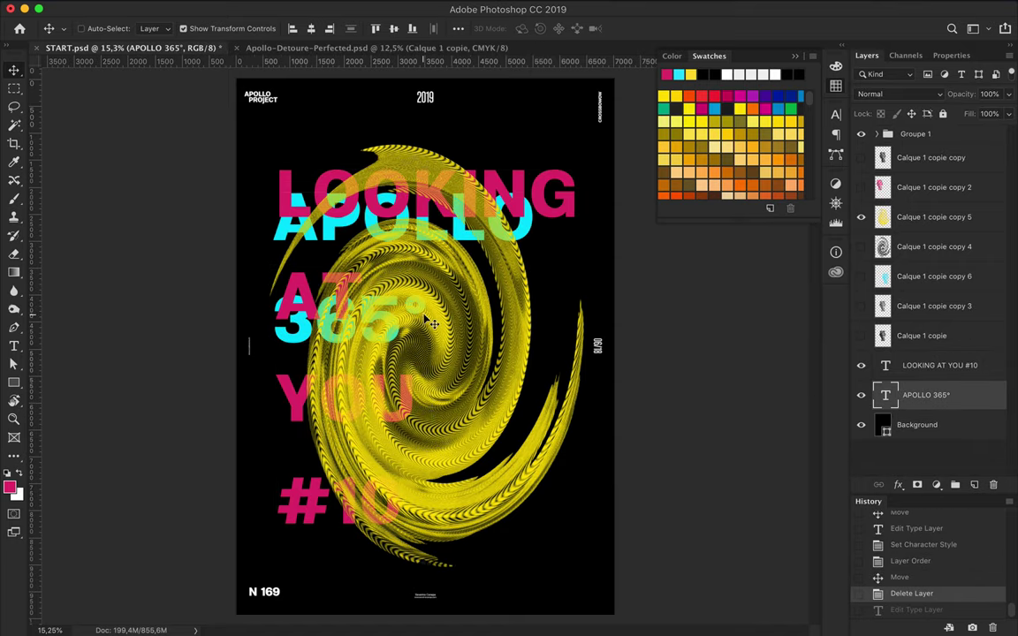
{"action": "double_click", "coordinate": [885, 365]}
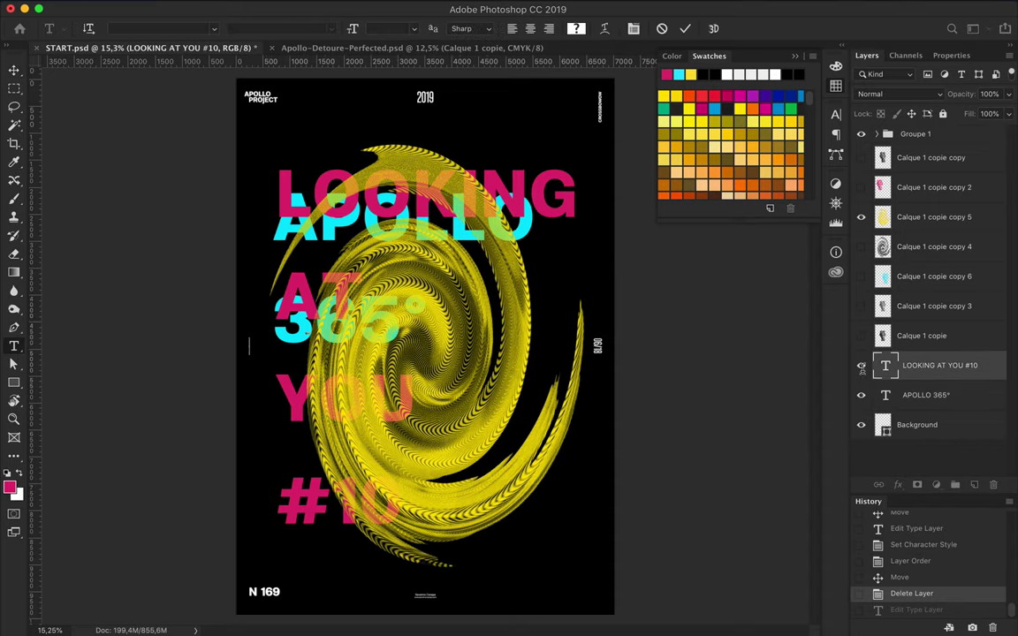
{"action": "left_click", "coordinate": [993, 486]}
{"action": "left_click", "coordinate": [614, 218]}
Hide LOOKING AT YOU #10 while editing the APOLLO 365° text, then show it again
{"action": "left_click", "coordinate": [861, 365]}
{"action": "key", "text": "t"}
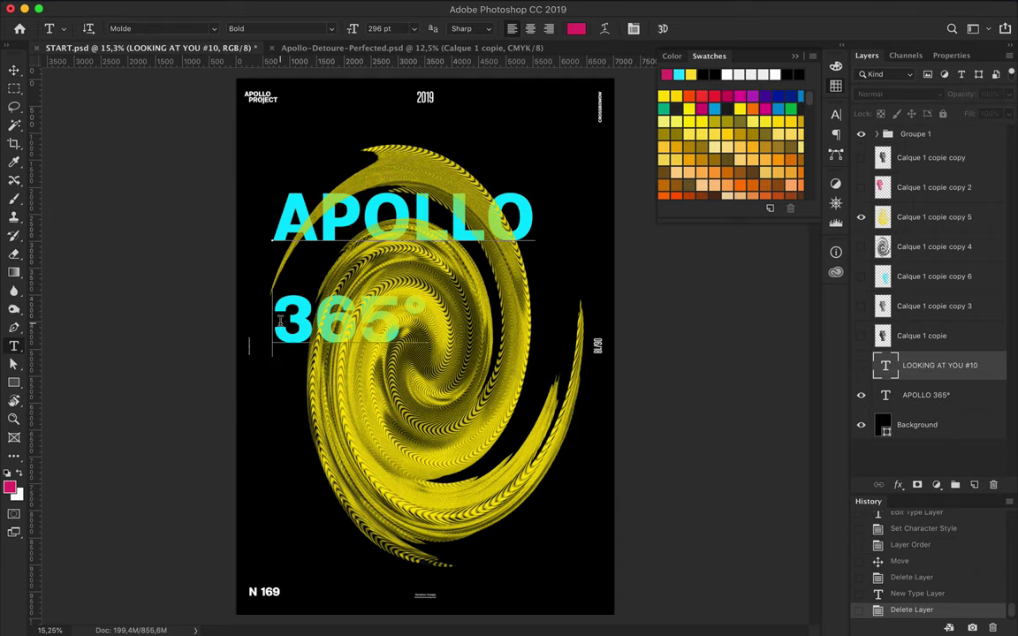
{"action": "left_click", "coordinate": [304, 322]}
{"action": "type", "text": "#169"}
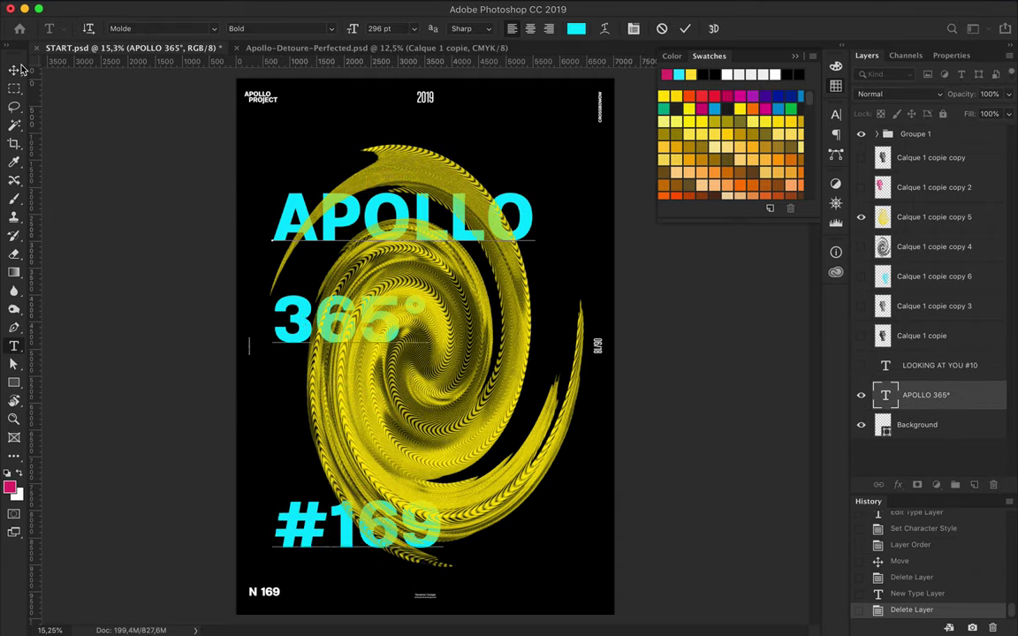
{"action": "type", "text": "69"}
{"action": "left_click", "coordinate": [19, 70]}
{"action": "left_click", "coordinate": [861, 365]}
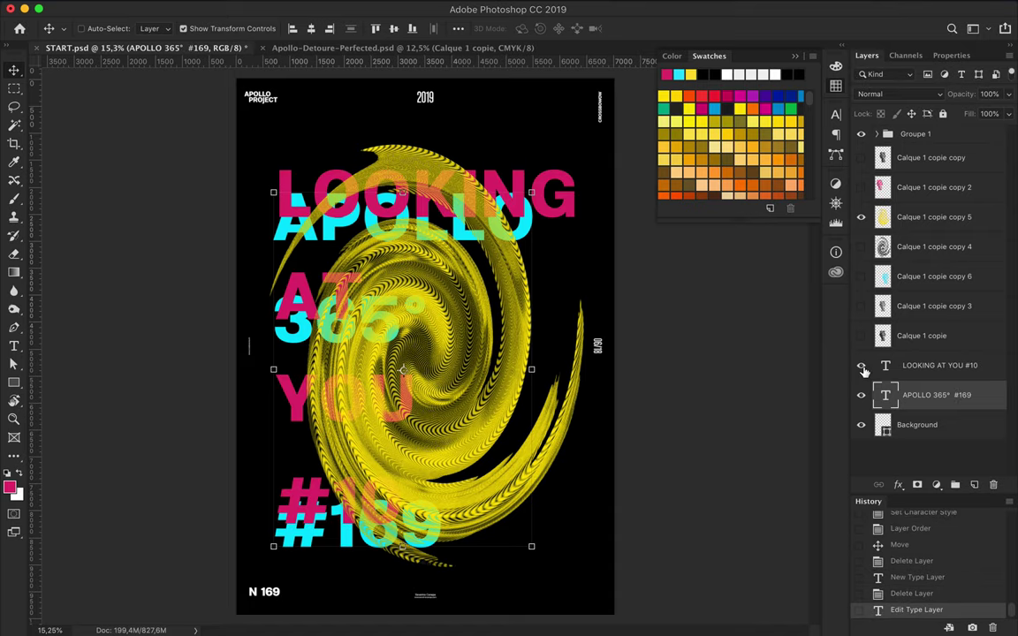
{"action": "left_click", "coordinate": [934, 216]}
Scale the yellow swirl down and paste a circular cut-out of it to the left
{"action": "left_click_drag", "start_coordinate": [415, 141], "coordinate": [425, 193]}
{"action": "key", "text": "Return"}
{"action": "left_click", "coordinate": [14, 88]}
{"action": "key", "text": "super+c"}
{"action": "key", "text": "super+v"}
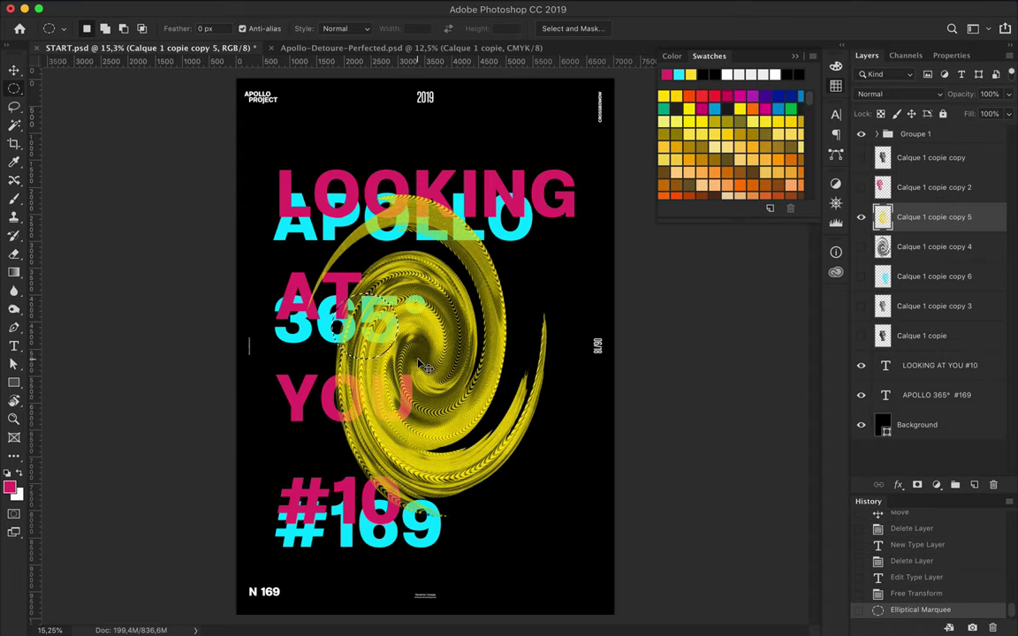
{"action": "key", "text": "v"}
{"action": "left_click_drag", "start_coordinate": [518, 384], "coordinate": [421, 351]}
Copy a second circle from the swirl and place it near APOLLO
{"action": "key", "text": "m"}
{"action": "left_click_drag", "start_coordinate": [422, 294], "coordinate": [467, 326]}
{"action": "key", "text": "super+c"}
{"action": "key", "text": "super+v"}
{"action": "key", "text": "v"}
{"action": "mouse_move", "coordinate": [385, 328]}
{"action": "left_mouse_down"}
{"action": "mouse_move", "coordinate": [532, 296]}
{"action": "mouse_move", "coordinate": [528, 235]}
{"action": "left_mouse_up"}
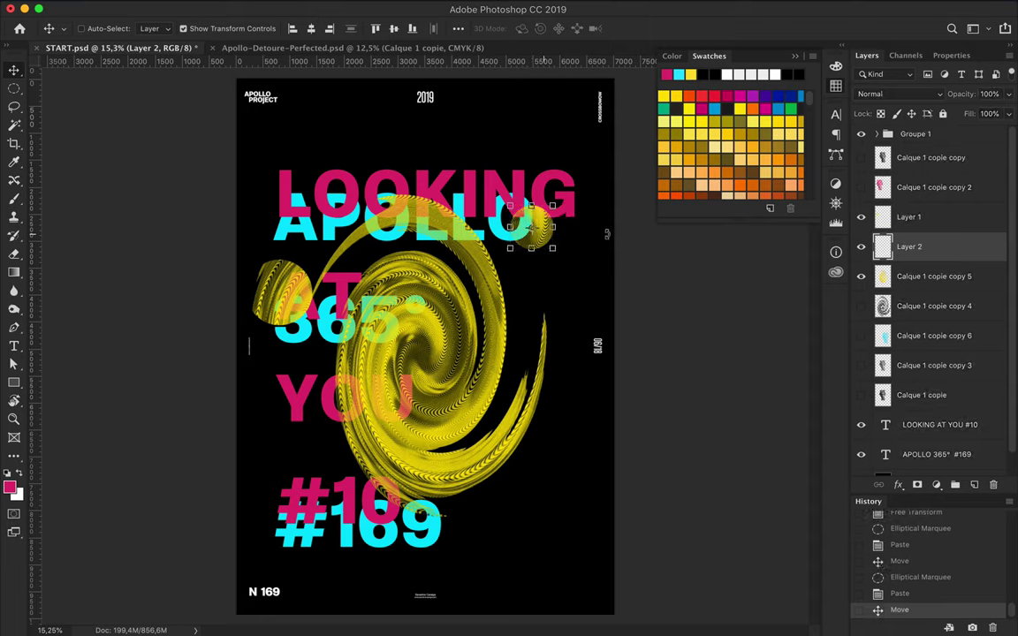
Paste a third swirl circle and group all the circles with the swirl layer
{"action": "left_click", "coordinate": [934, 276]}
{"action": "key", "text": "m"}
{"action": "mouse_move", "coordinate": [404, 386]}
{"action": "left_mouse_down"}
{"action": "mouse_move", "coordinate": [475, 457]}
{"action": "mouse_move", "coordinate": [343, 466]}
{"action": "left_mouse_up"}
{"action": "key", "text": "super+c"}
{"action": "key", "text": "super+v"}
{"action": "key", "text": "v"}
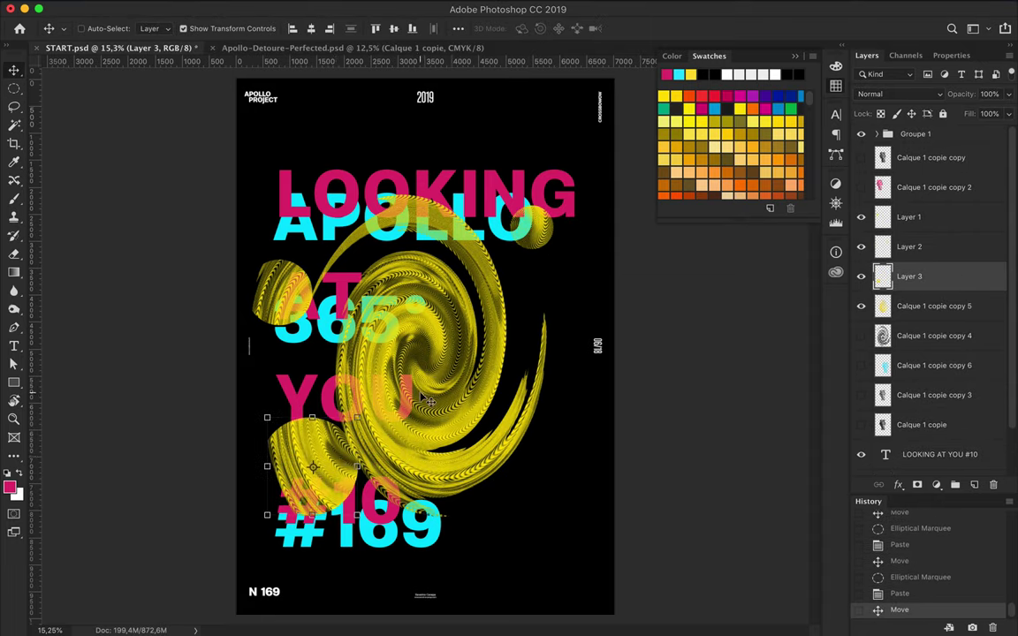
{"action": "left_click", "coordinate": [934, 306], "text": "shift"}
{"action": "left_click", "coordinate": [909, 220], "text": "shift"}
{"action": "key", "text": "super+g"}
Cut out a small circle from the swirl and place it to the swirl's right
{"action": "left_click", "coordinate": [917, 325]}
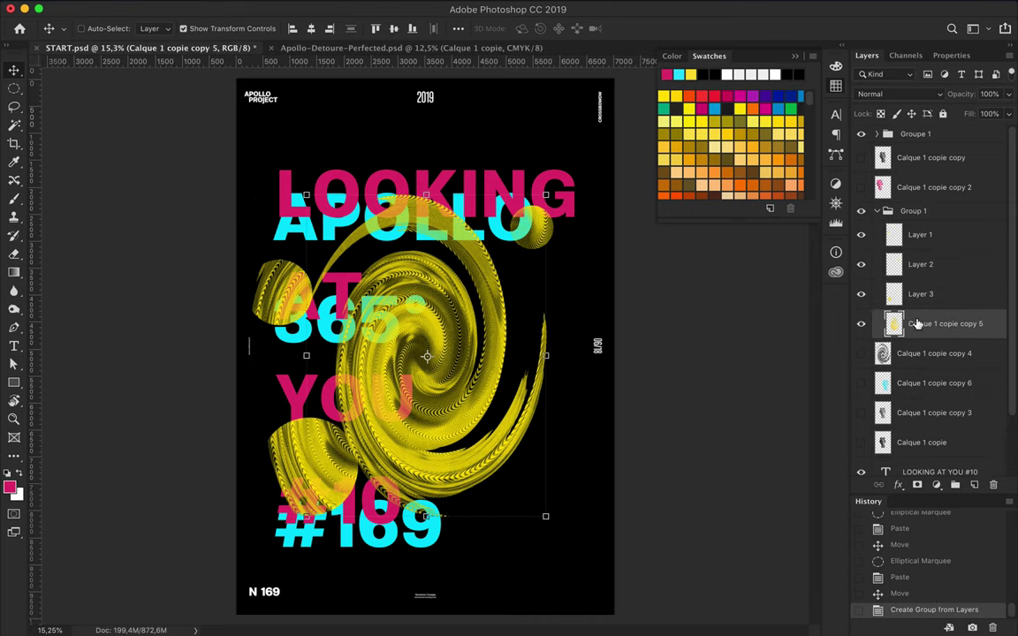
{"action": "key", "text": "m"}
{"action": "left_click_drag", "start_coordinate": [441, 344], "coordinate": [470, 371]}
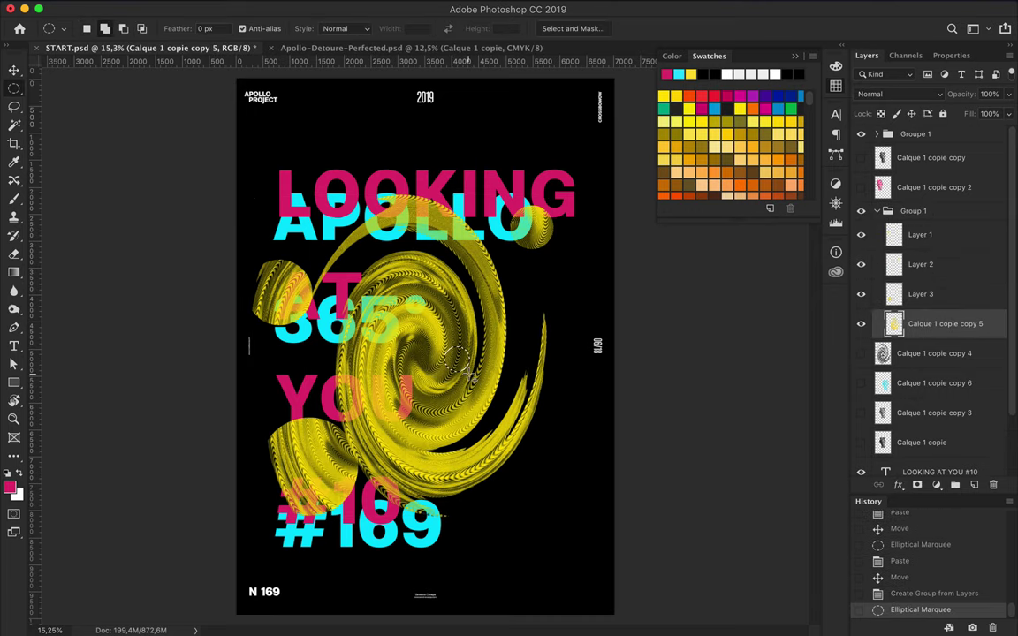
{"action": "key", "text": "super+c"}
{"action": "key", "text": "super+v"}
{"action": "key", "text": "v"}
{"action": "key", "text": "super+plus"}
{"action": "left_click_drag", "start_coordinate": [681, 327], "coordinate": [659, 336]}
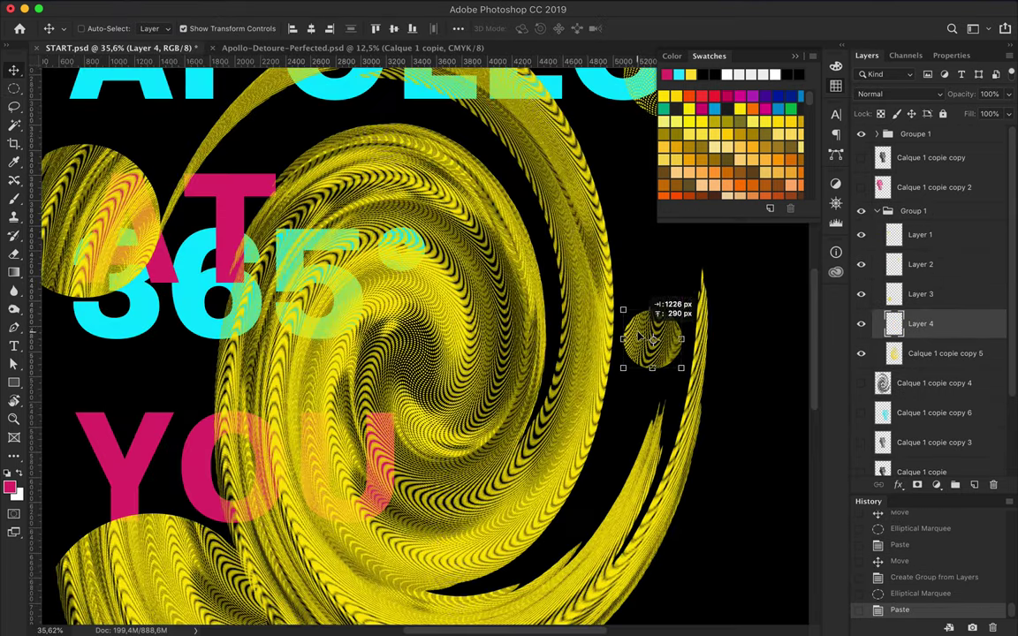
{"action": "key", "text": "super+minus"}
Paste another circular cut-out of the swirl and resize it with Free Transform
{"action": "key", "text": "m"}
{"action": "left_click_drag", "start_coordinate": [594, 367], "coordinate": [594, 368]}
{"action": "key", "text": "super+c"}
{"action": "key", "text": "super+v"}
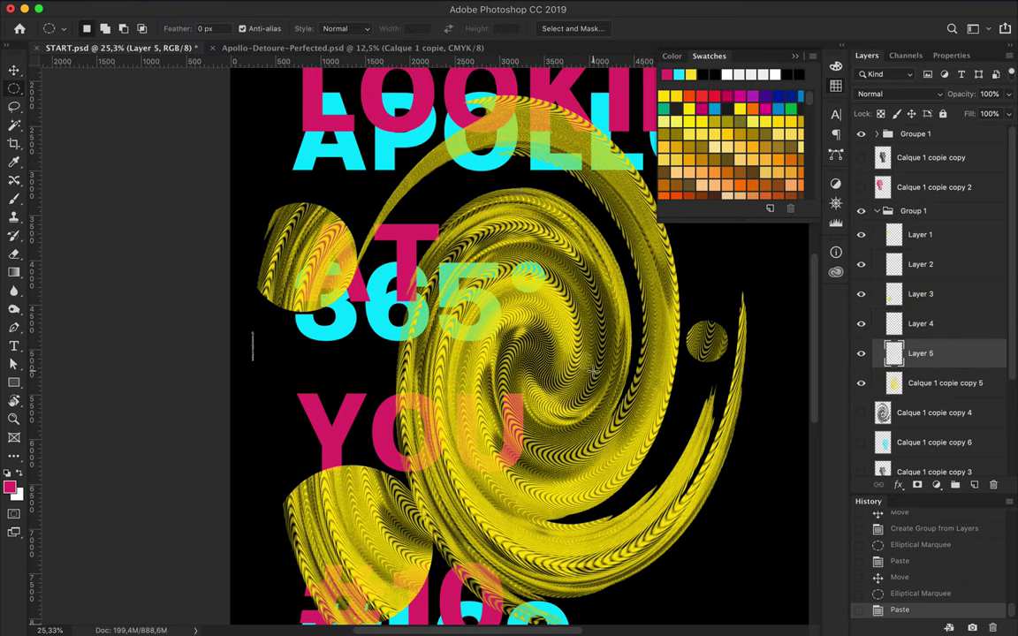
{"action": "key", "text": "super+t"}
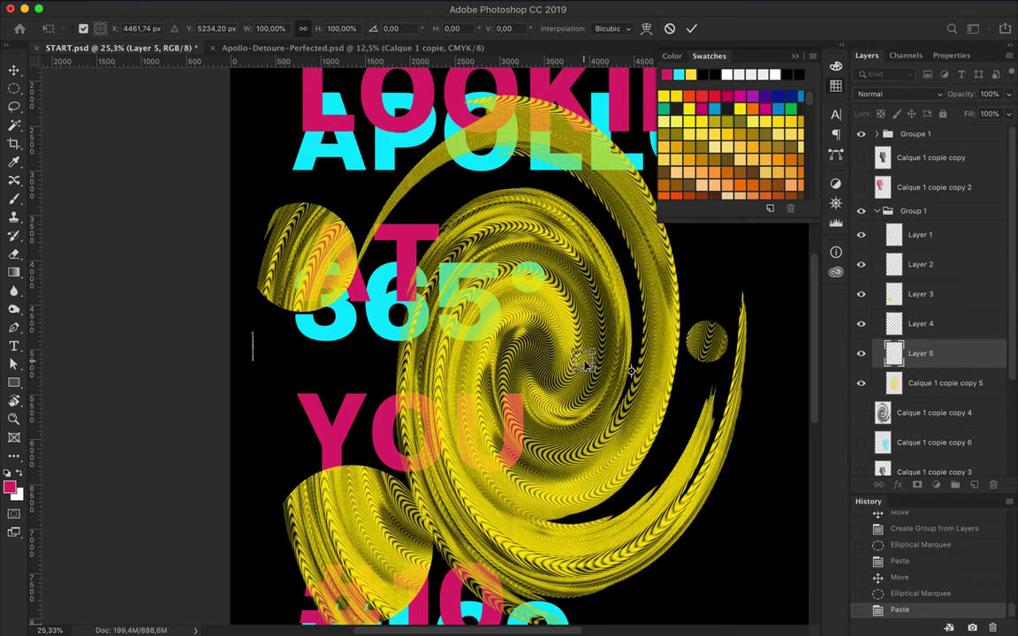
{"action": "scroll", "coordinate": [557, 488], "scroll_direction": "down", "scroll_amount": 3}
{"action": "scroll", "coordinate": [544, 473], "scroll_direction": "down", "scroll_amount": 2}
{"action": "scroll", "coordinate": [523, 454], "scroll_direction": "down", "scroll_amount": 2}
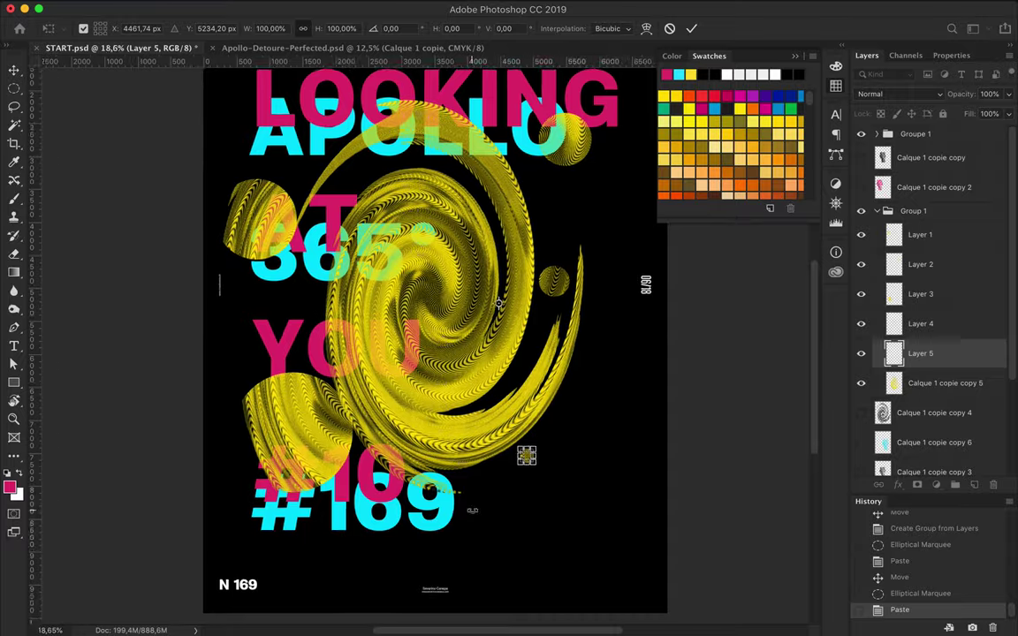
{"action": "scroll", "coordinate": [473, 511], "scroll_direction": "up", "scroll_amount": 10}
{"action": "key", "text": "Return"}
Paint three yellow patches inside the swirl's outline, then deselect and fit the poster in view
{"action": "left_click", "coordinate": [945, 383]}
{"action": "left_click", "coordinate": [893, 383], "text": "super"}
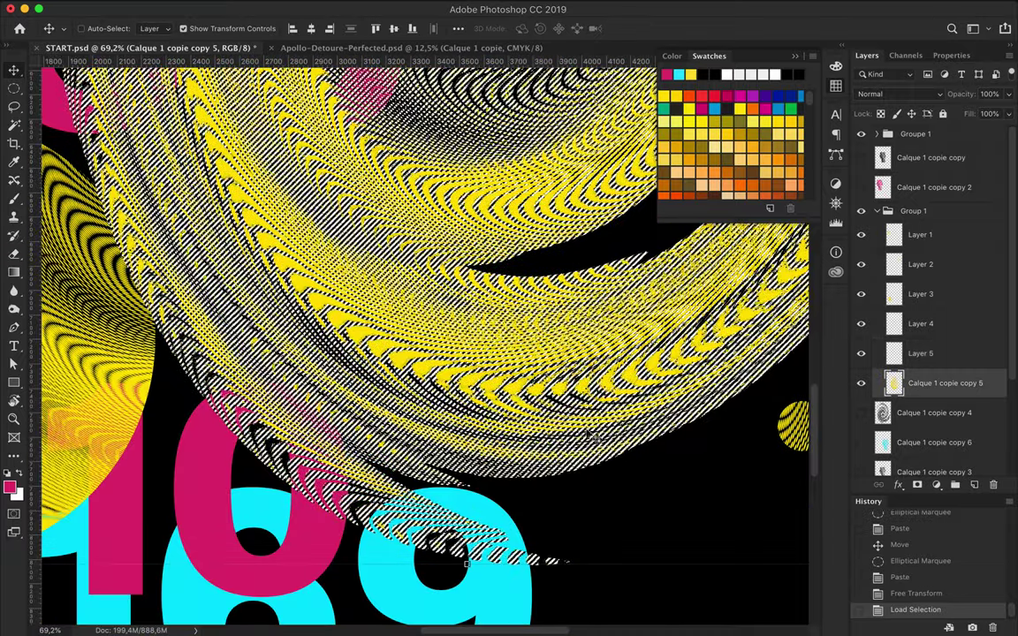
{"action": "key", "text": "b"}
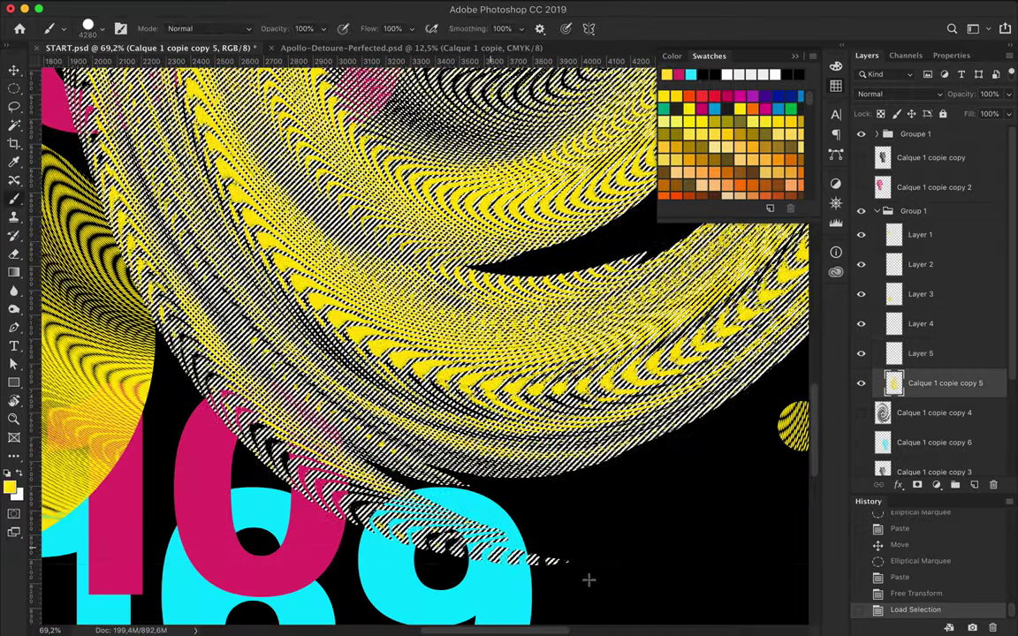
{"action": "left_click", "coordinate": [589, 579]}
{"action": "left_click", "coordinate": [573, 521]}
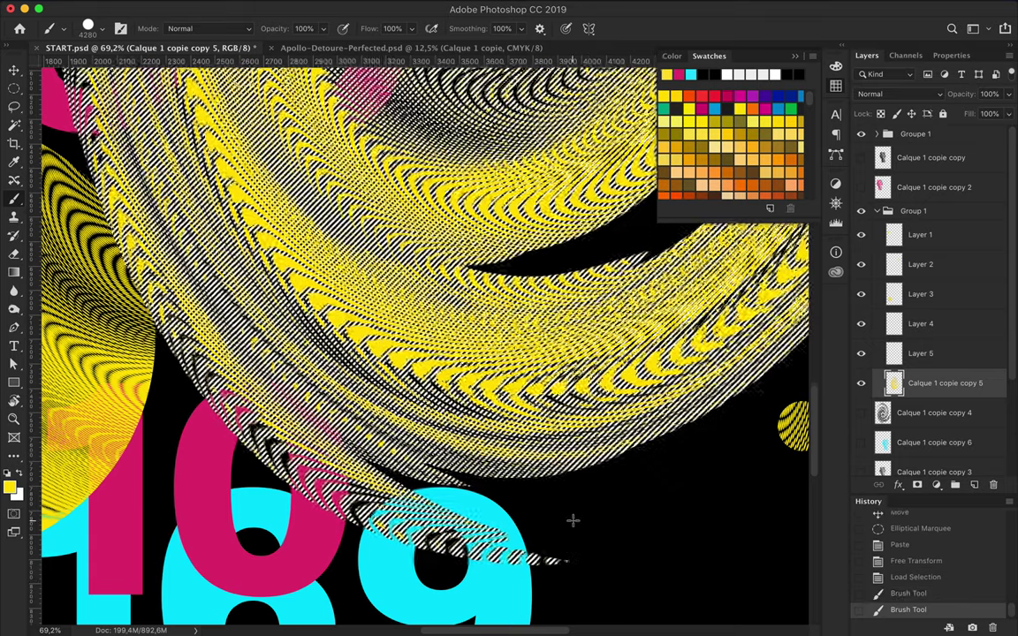
{"action": "left_click", "coordinate": [634, 479]}
{"action": "key", "text": "m"}
{"action": "key", "text": "ctrl+d"}
{"action": "key", "text": "ctrl+0"}
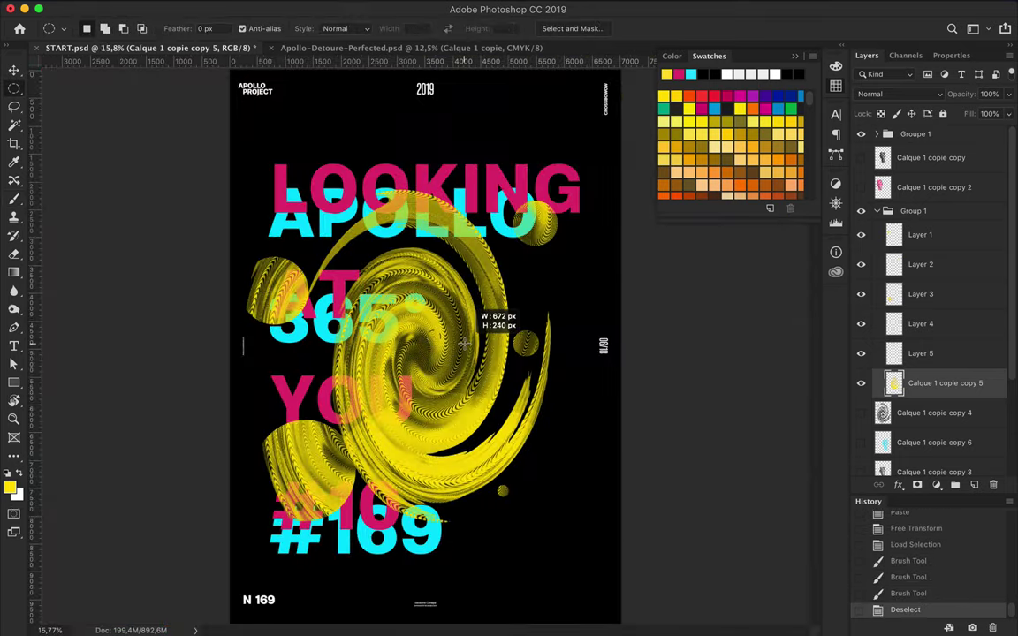
Paste a circular piece of the swirl as a new layer and place it above LOOKING
{"action": "key", "text": "ctrl+v"}
{"action": "key", "text": "v"}
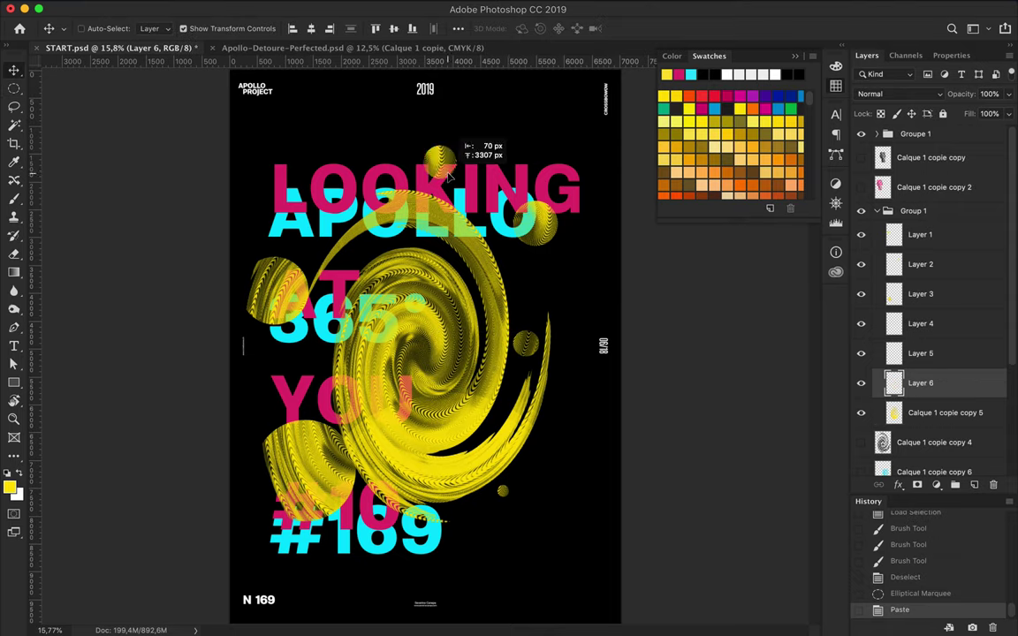
{"action": "left_click_drag", "start_coordinate": [449, 177], "coordinate": [449, 177]}
Copy another swirl circle to Layer 7, moving it to just above Background
{"action": "key", "text": "alt+["}
{"action": "key", "text": "m"}
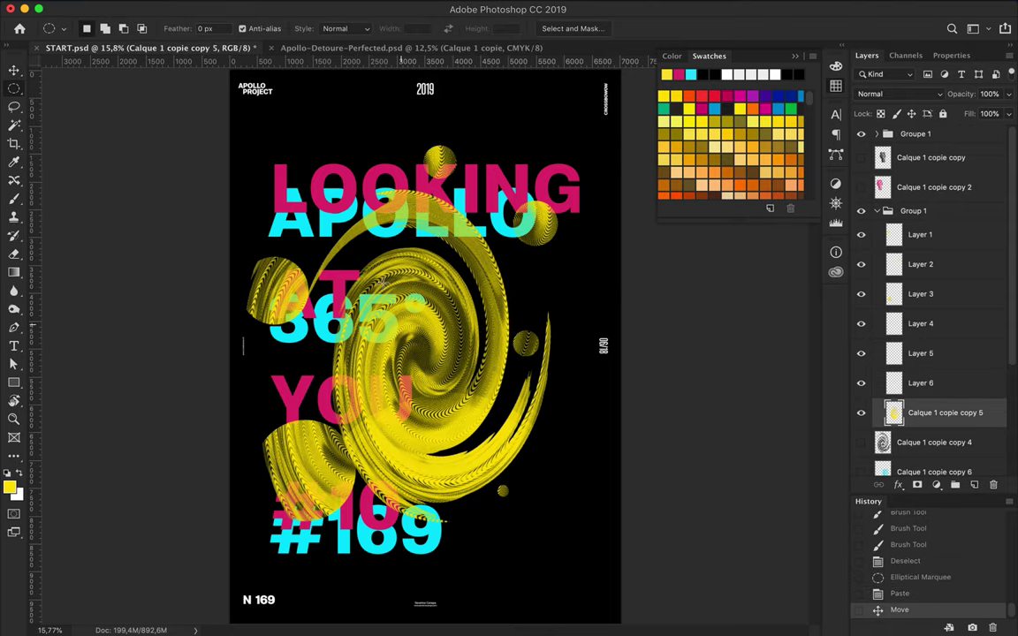
{"action": "left_click_drag", "start_coordinate": [468, 353], "coordinate": [469, 354]}
{"action": "key", "text": "ctrl+c"}
{"action": "key", "text": "ctrl+v"}
{"action": "key", "text": "v"}
{"action": "left_click_drag", "start_coordinate": [449, 302], "coordinate": [395, 230]}
{"action": "left_click_drag", "start_coordinate": [920, 413], "coordinate": [910, 458]}
{"action": "left_click_drag", "start_coordinate": [365, 232], "coordinate": [385, 268]}
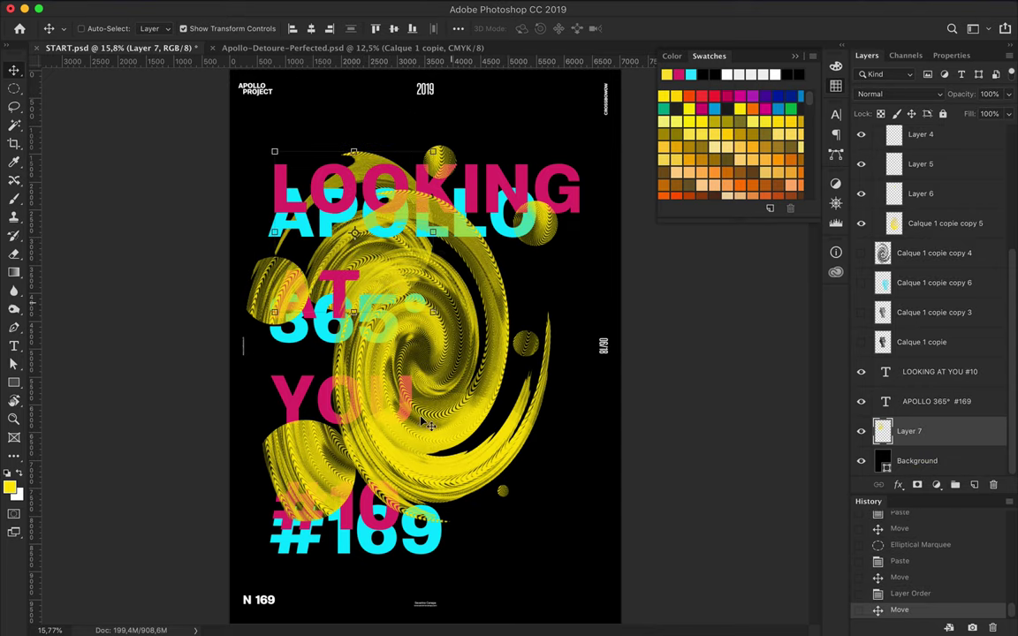
Copy a third swirl sphere to its own layer and move it up-right
{"action": "left_click", "coordinate": [482, 300]}
{"action": "left_click", "coordinate": [468, 303]}
{"action": "key", "text": "m"}
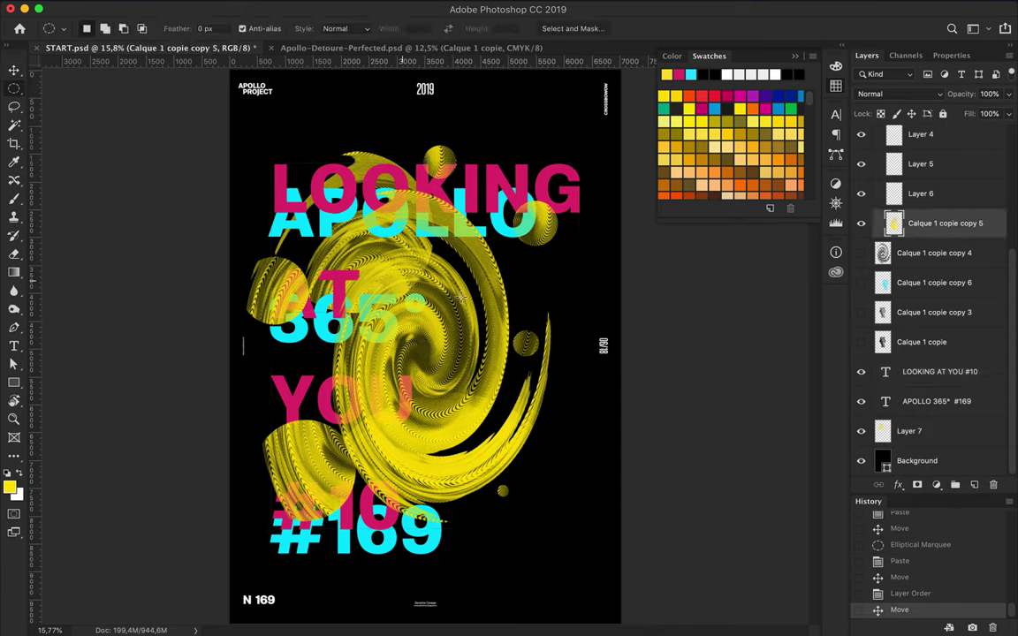
{"action": "key", "text": "ctrl+c"}
{"action": "key", "text": "ctrl+v"}
{"action": "key", "text": "v"}
{"action": "mouse_move", "coordinate": [442, 282]}
{"action": "left_mouse_down"}
{"action": "mouse_move", "coordinate": [573, 256]}
{"action": "mouse_move", "coordinate": [558, 261]}
{"action": "left_mouse_up"}
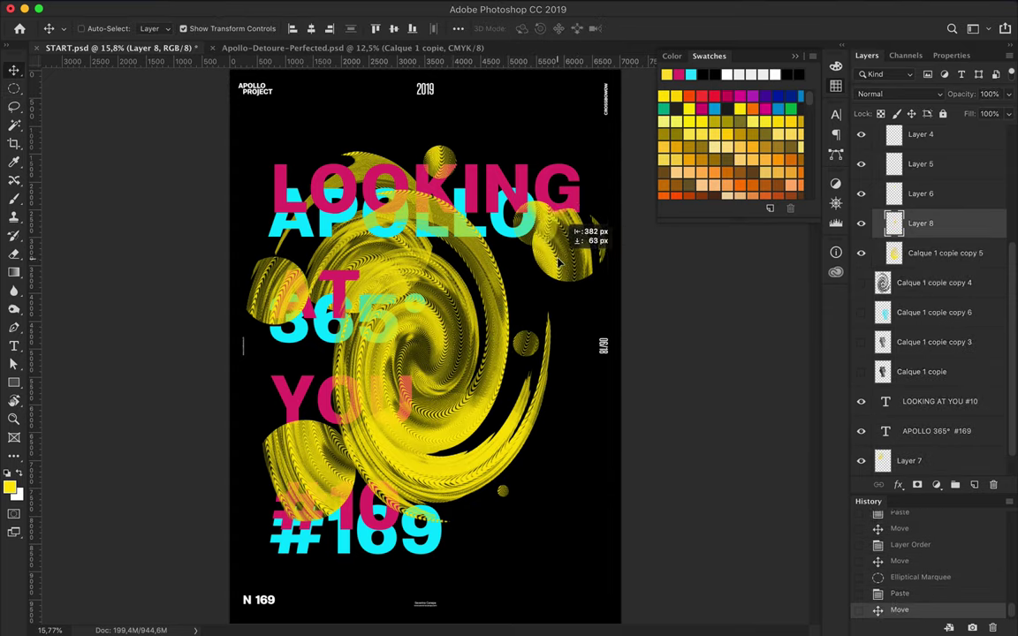
Copy another swirl sphere and place it at the poster's right edge
{"action": "left_click", "coordinate": [446, 339]}
{"action": "key", "text": "m"}
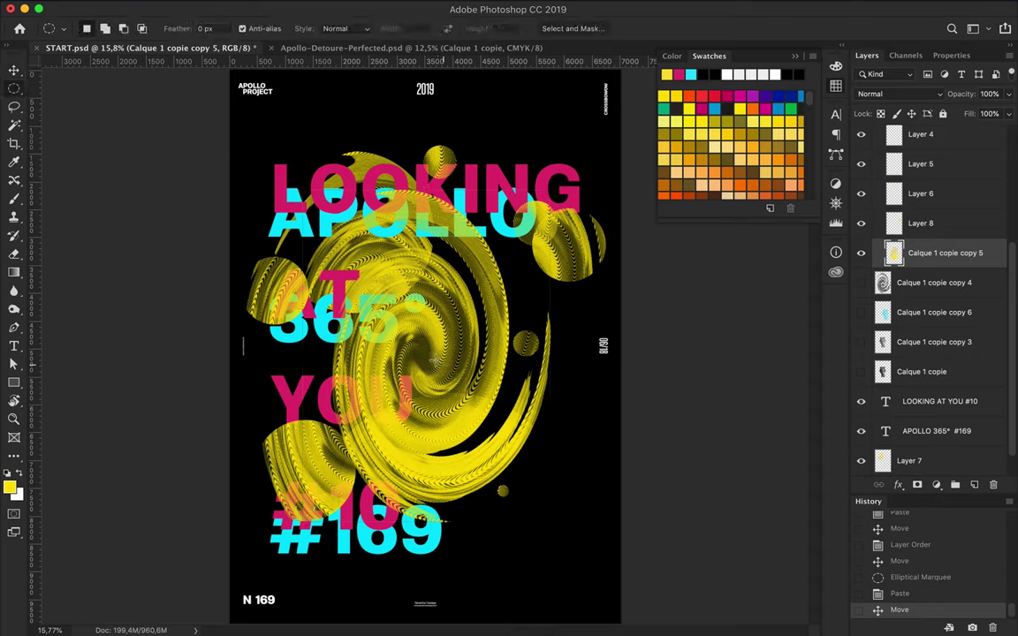
{"action": "key", "text": "ctrl+c"}
{"action": "key", "text": "ctrl+v"}
{"action": "key", "text": "v"}
{"action": "mouse_move", "coordinate": [442, 382]}
{"action": "left_mouse_down"}
{"action": "mouse_move", "coordinate": [628, 477]}
{"action": "mouse_move", "coordinate": [349, 93]}
{"action": "left_mouse_up"}
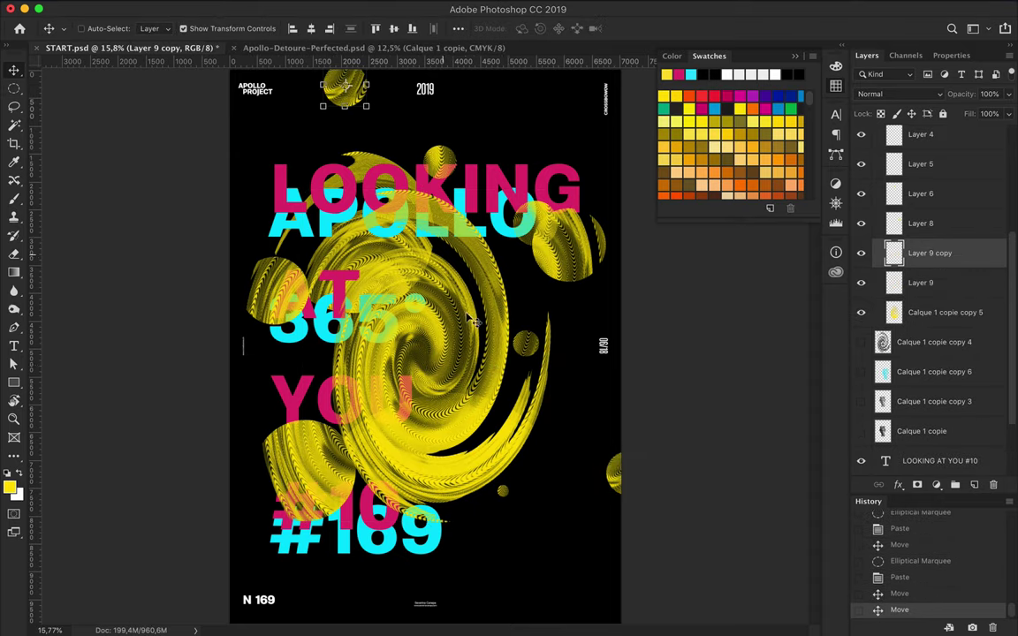
Copy one more circular swirl area into a new sphere layer and position it
{"action": "left_click", "coordinate": [411, 323]}
{"action": "key", "text": "m"}
{"action": "left_click_drag", "start_coordinate": [413, 334], "coordinate": [433, 364]}
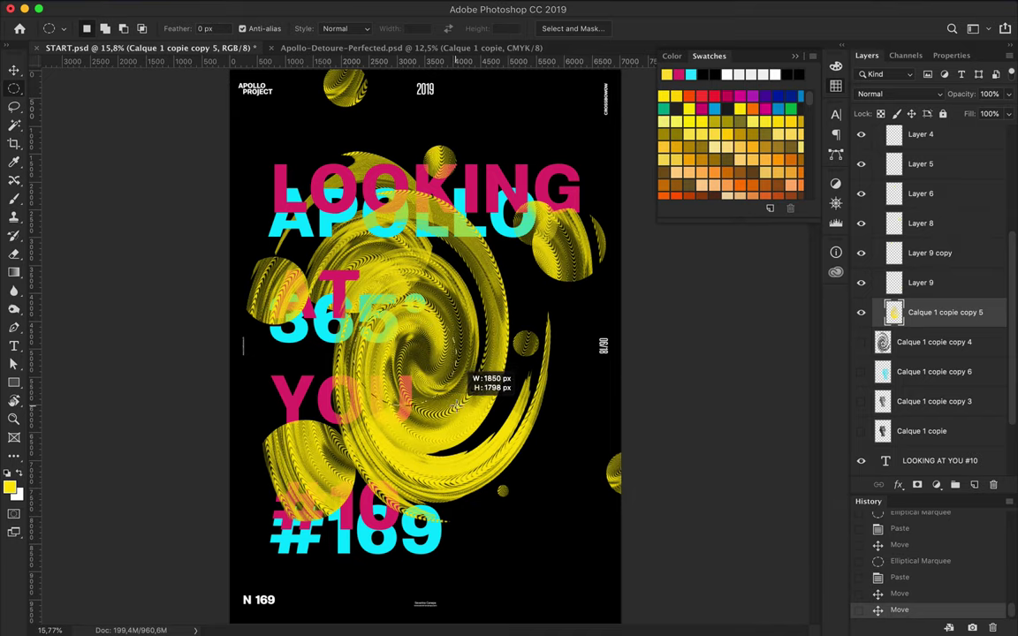
{"action": "left_click_drag", "start_coordinate": [473, 426], "coordinate": [476, 429]}
{"action": "key", "text": "ctrl+c"}
{"action": "key", "text": "ctrl+v"}
{"action": "key", "text": "v"}
{"action": "mouse_move", "coordinate": [367, 317]}
{"action": "left_mouse_down"}
{"action": "mouse_move", "coordinate": [402, 353]}
{"action": "mouse_move", "coordinate": [468, 372]}
{"action": "mouse_move", "coordinate": [534, 341]}
{"action": "left_mouse_up"}
Hide the large swirl to check the spheres, nudge Layer 10, then restore the swirl
{"action": "key", "text": "alt+bracketleft"}
{"action": "left_click", "coordinate": [860, 342]}
{"action": "key", "text": "alt+bracketright"}
{"action": "left_click", "coordinate": [860, 342]}
{"action": "left_click", "coordinate": [938, 347]}
Copy a final swirl sphere to a new layer and move it to the upper right
{"action": "key", "text": "m"}
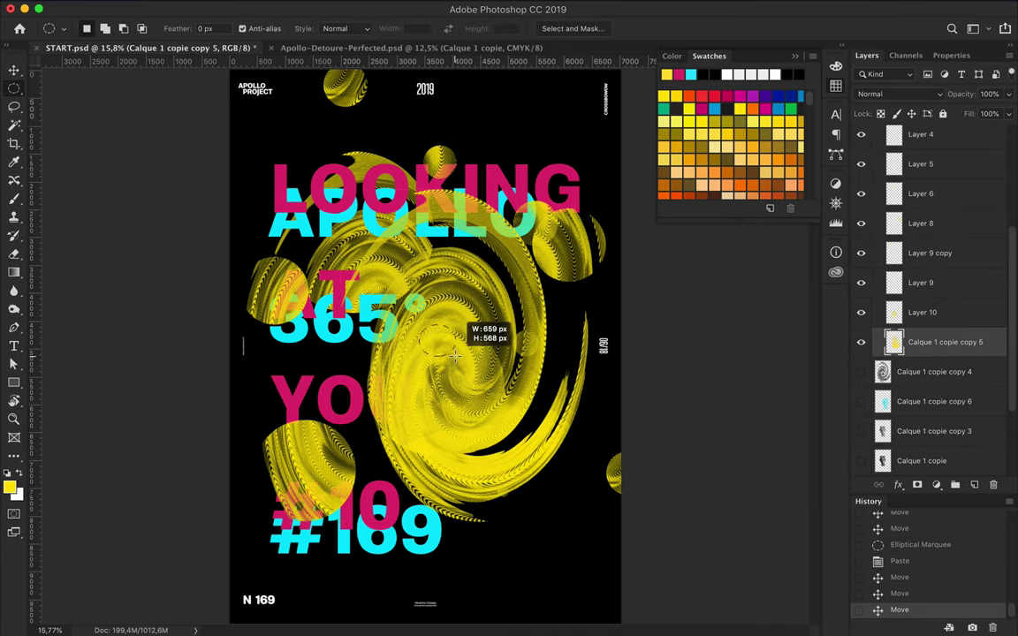
{"action": "key", "text": "ctrl+c"}
{"action": "key", "text": "ctrl+v"}
{"action": "key", "text": "v"}
{"action": "mouse_move", "coordinate": [380, 291]}
{"action": "left_mouse_down"}
{"action": "mouse_move", "coordinate": [523, 139]}
{"action": "mouse_move", "coordinate": [468, 424]}
{"action": "mouse_move", "coordinate": [484, 487]}
{"action": "left_mouse_up"}
Hide the large swirl, duplicate a sphere, and switch from one Apollo head to the cyan one
{"action": "left_click", "coordinate": [860, 371]}
{"action": "key", "text": "ctrl+t"}
{"action": "key", "text": "Return"}
{"action": "scroll", "coordinate": [928, 310], "scroll_direction": "down", "scroll_amount": 5}
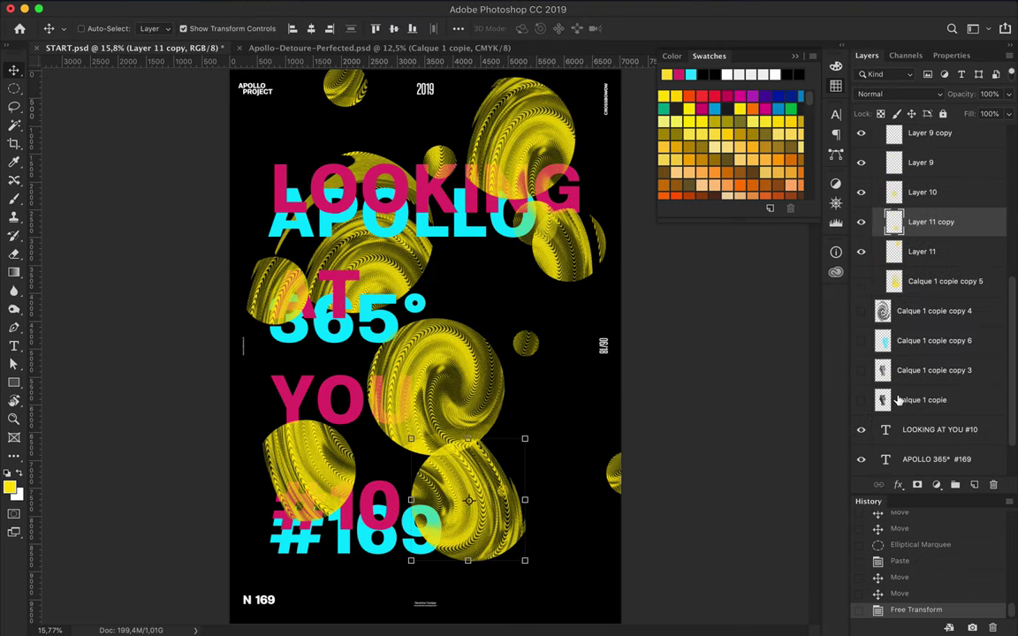
{"action": "left_click", "coordinate": [861, 312]}
{"action": "left_click", "coordinate": [860, 283]}
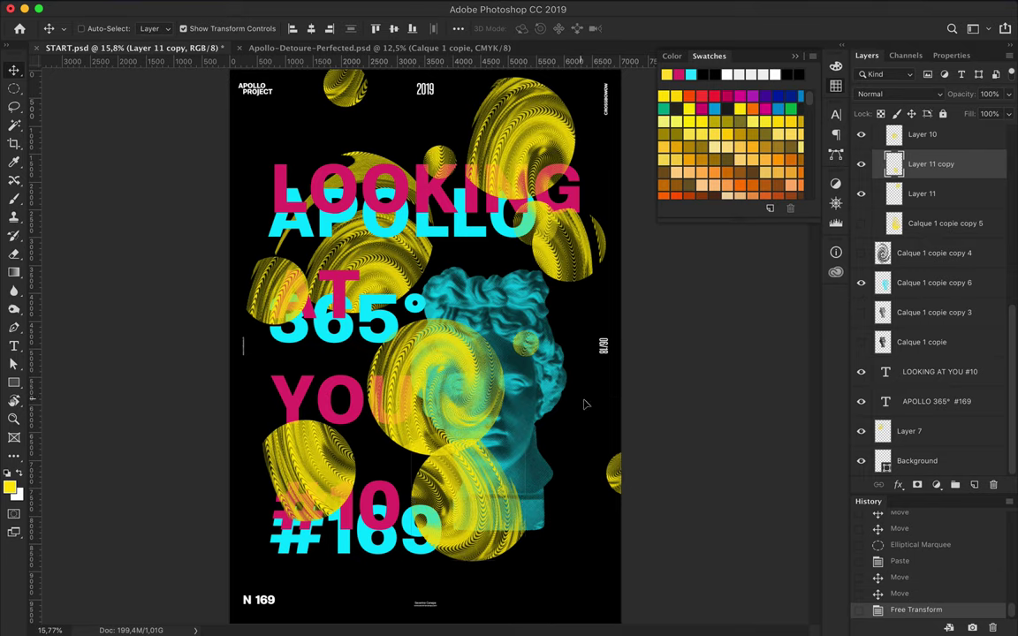
Enlarge the cyan Apollo head to about 120% and shift it slightly right and down
{"action": "left_click", "coordinate": [498, 348], "text": "ctrl"}
{"action": "key", "text": "ctrl+t"}
{"action": "left_click_drag", "start_coordinate": [472, 238], "coordinate": [471, 213]}
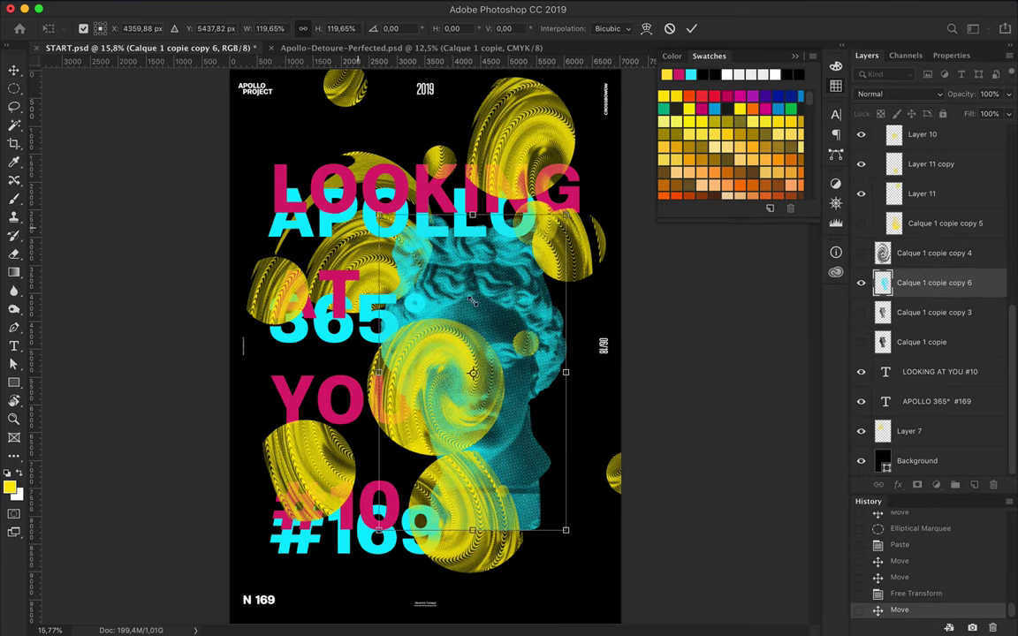
{"action": "key", "text": "Return"}
{"action": "left_click_drag", "start_coordinate": [495, 284], "coordinate": [511, 290]}
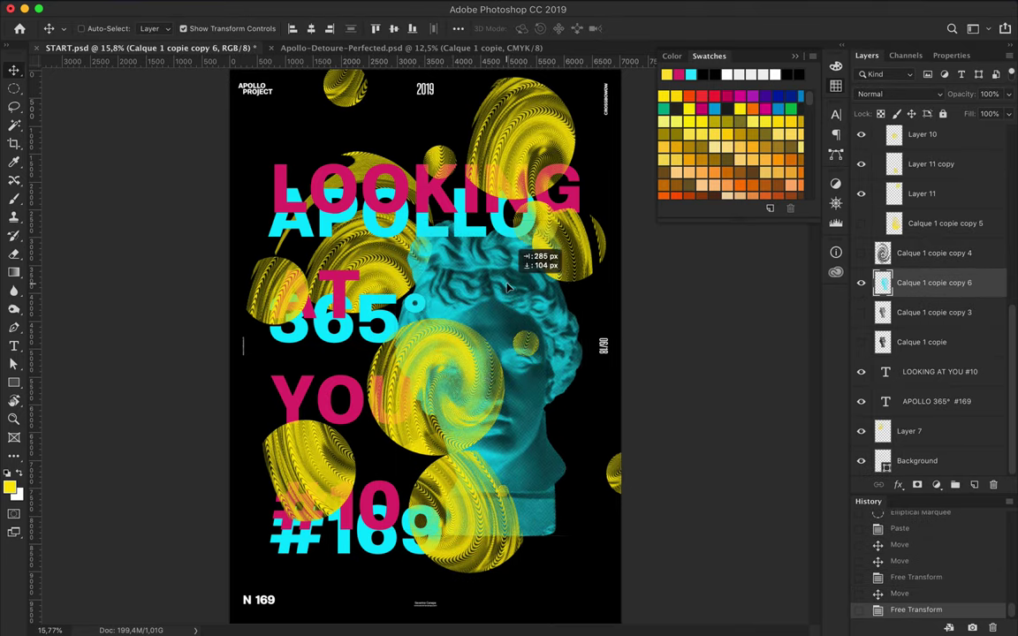
Cut a Pen-traced fragment of the cyan head onto Layer 12 and offset it up-right
{"action": "key", "text": "p"}
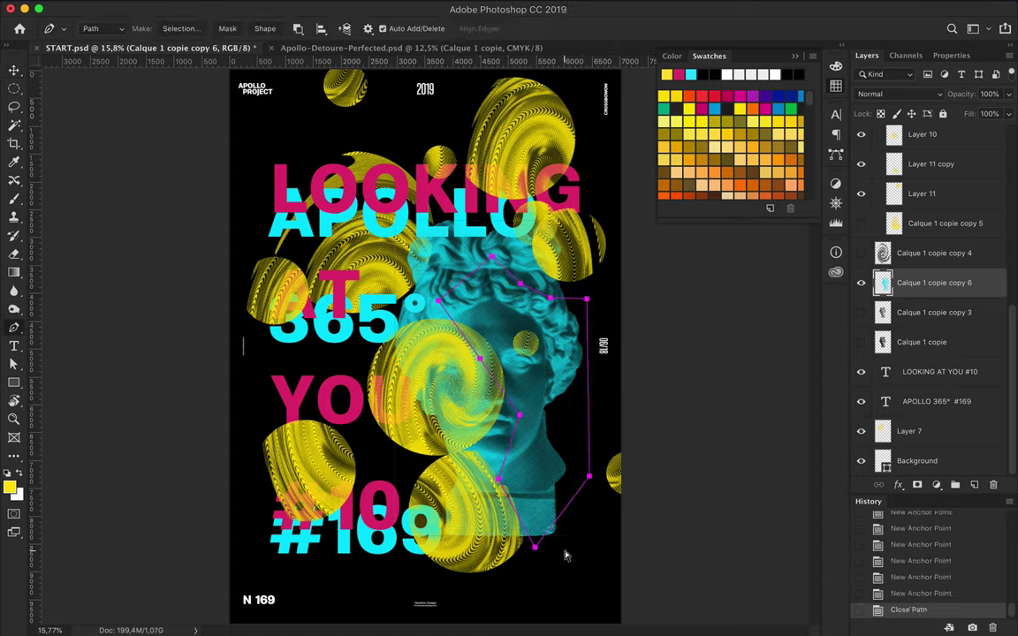
{"action": "left_click", "coordinate": [180, 29]}
{"action": "key", "text": "Return"}
{"action": "key", "text": "shift+ctrl+i"}
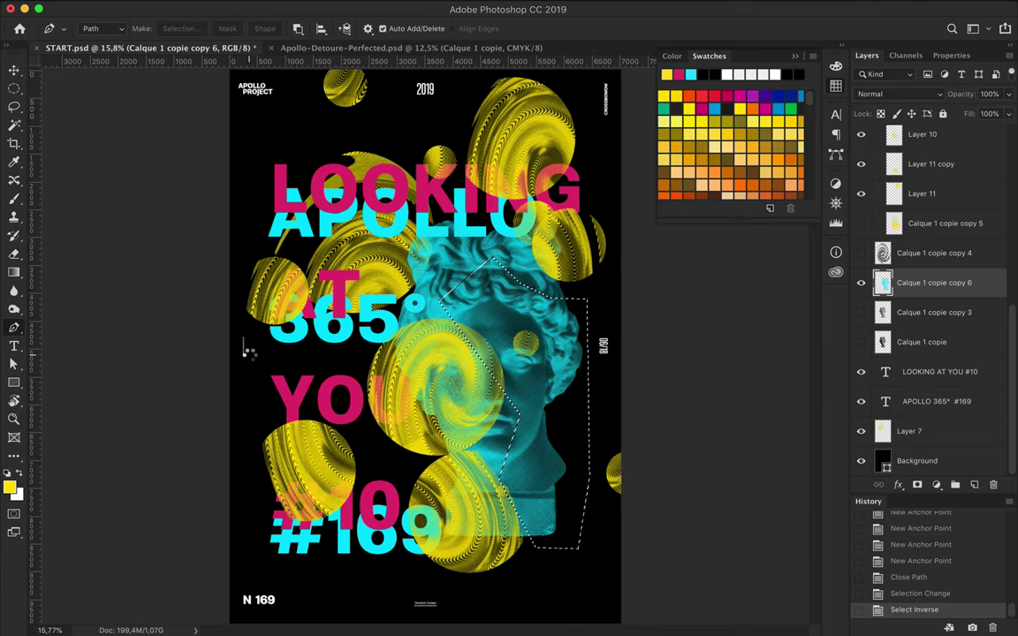
{"action": "key", "text": "ctrl+c"}
{"action": "key", "text": "ctrl+v"}
{"action": "key", "text": "v"}
{"action": "left_click_drag", "start_coordinate": [521, 398], "coordinate": [553, 333]}
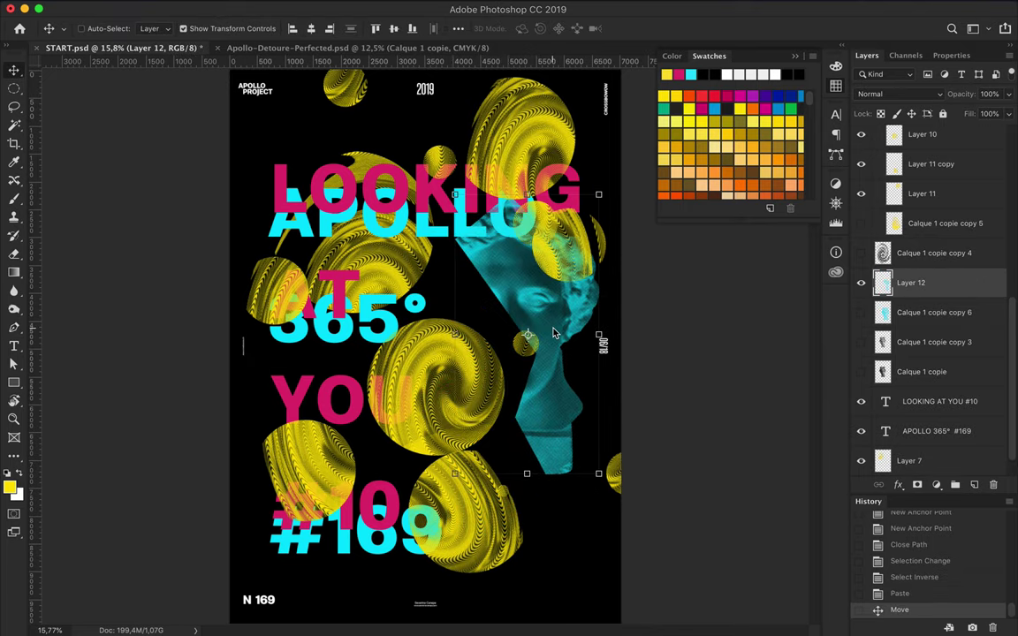
Hide the headline text layers, then scale down and reposition the Layer 7 and Layer 10 swirl pieces
{"action": "left_click", "coordinate": [879, 376]}
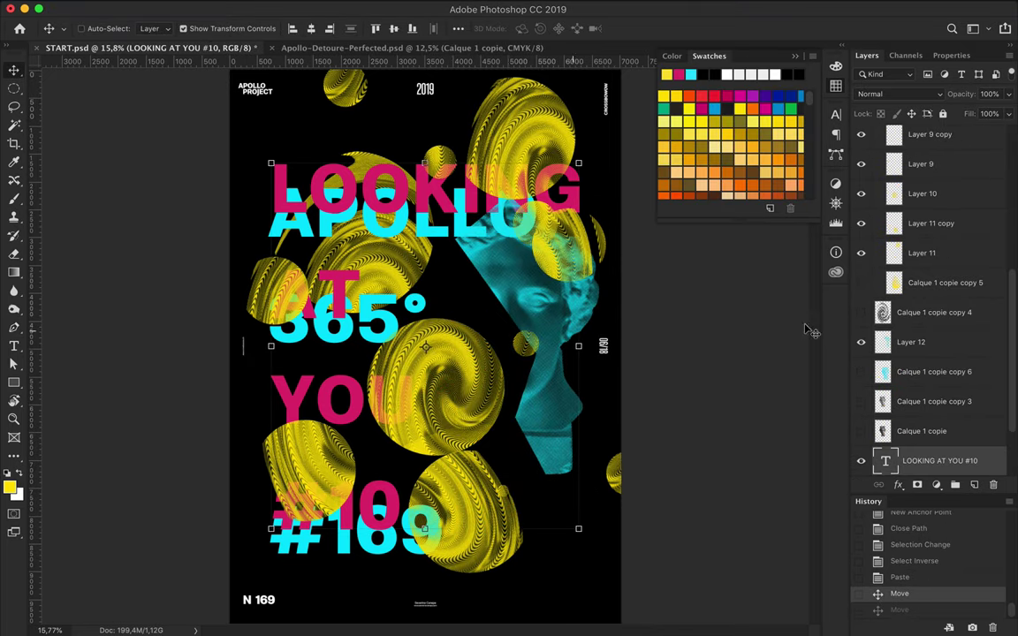
{"action": "left_click_drag", "start_coordinate": [861, 372], "coordinate": [861, 402]}
{"action": "left_click", "coordinate": [910, 461]}
{"action": "left_click", "coordinate": [921, 135], "text": "ctrl"}
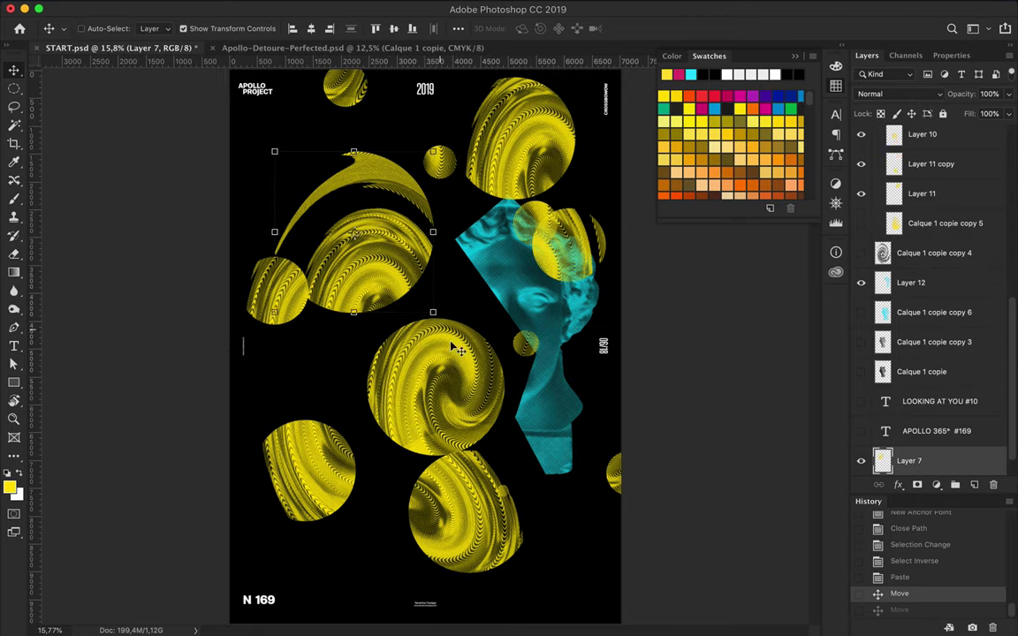
{"action": "key", "text": "ctrl+t"}
{"action": "left_click_drag", "start_coordinate": [274, 151], "coordinate": [375, 273]}
{"action": "mouse_move", "coordinate": [433, 362]}
{"action": "left_mouse_down"}
{"action": "mouse_move", "coordinate": [374, 265]}
{"action": "mouse_move", "coordinate": [415, 380]}
{"action": "mouse_move", "coordinate": [392, 378]}
{"action": "mouse_move", "coordinate": [510, 552]}
{"action": "left_mouse_up"}
{"action": "key", "text": "Return"}
Move the cyan head fragment down-left and reveal the magenta Apollo head
{"action": "left_click", "coordinate": [930, 169]}
{"action": "left_click_drag", "start_coordinate": [530, 294], "coordinate": [499, 321]}
{"action": "scroll", "coordinate": [884, 353], "scroll_direction": "up", "scroll_amount": 3}
{"action": "scroll", "coordinate": [883, 353], "scroll_direction": "up", "scroll_amount": 5}
{"action": "left_click", "coordinate": [934, 187]}
{"action": "left_click", "coordinate": [860, 187]}
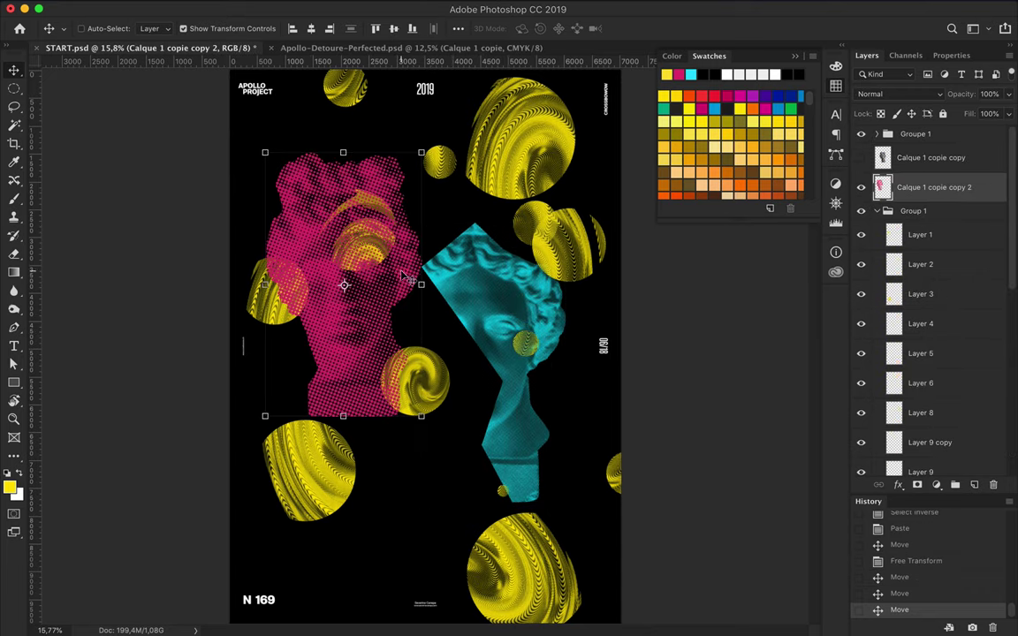
Cut a Pen-traced magenta head fragment onto Layer 13 and place it over the cyan head
{"action": "key", "text": "p"}
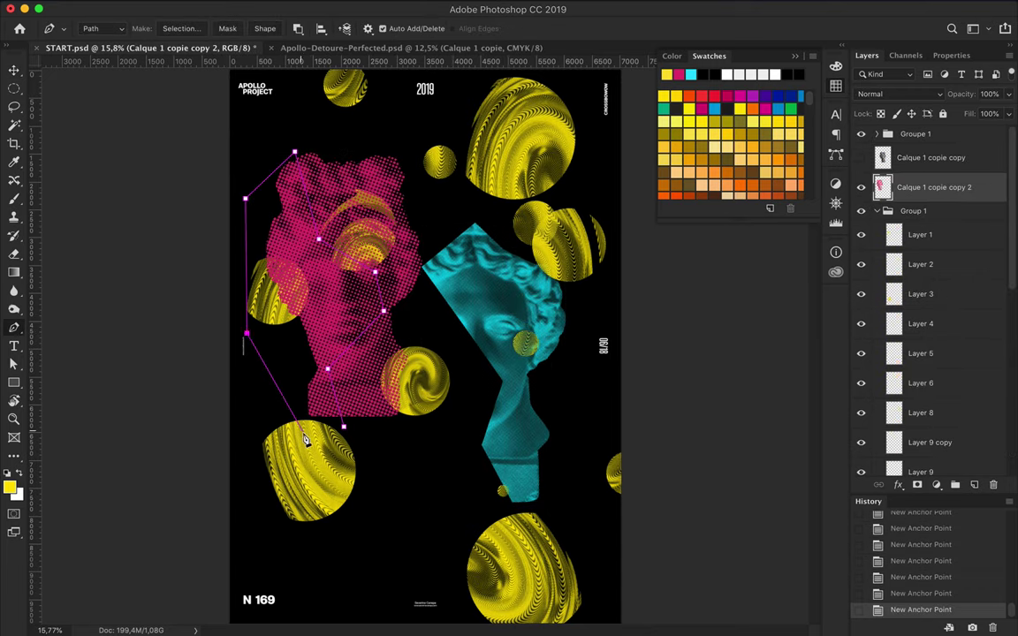
{"action": "left_click", "coordinate": [176, 28]}
{"action": "key", "text": "shift+ctrl+i"}
{"action": "key", "text": "ctrl+c"}
{"action": "key", "text": "ctrl+v"}
{"action": "key", "text": "v"}
{"action": "mouse_move", "coordinate": [336, 303]}
{"action": "left_mouse_down"}
{"action": "mouse_move", "coordinate": [476, 404]}
{"action": "mouse_move", "coordinate": [507, 386]}
{"action": "left_mouse_up"}
Delete a spare head layer, show the headlines again, and move the bottom-left sphere down-left
{"action": "left_click", "coordinate": [877, 240]}
{"action": "left_click", "coordinate": [909, 320]}
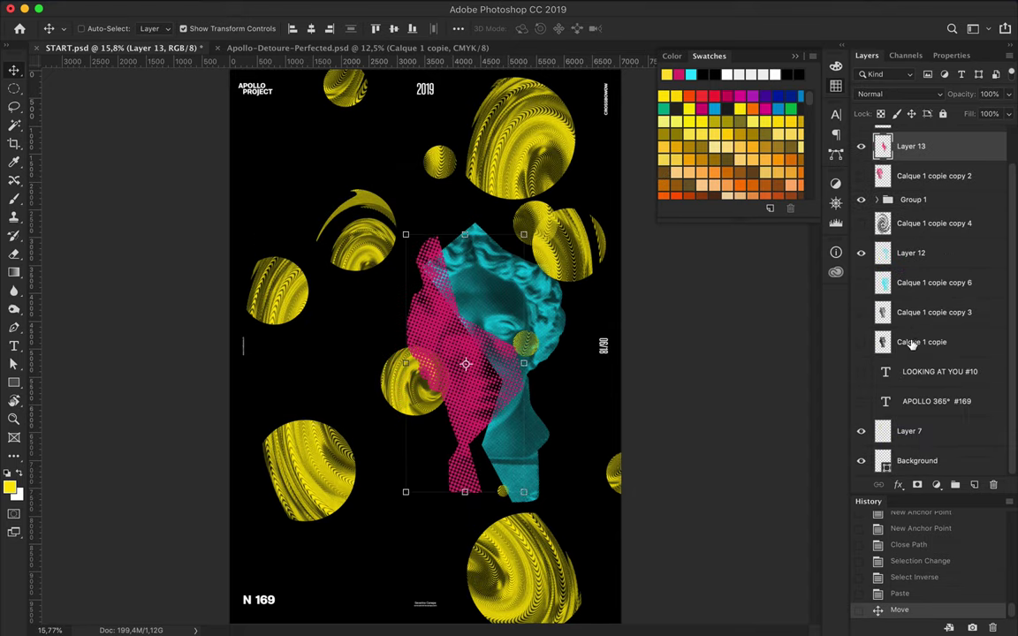
{"action": "key", "text": "BackSpace"}
{"action": "left_click_drag", "start_coordinate": [861, 354], "coordinate": [861, 383]}
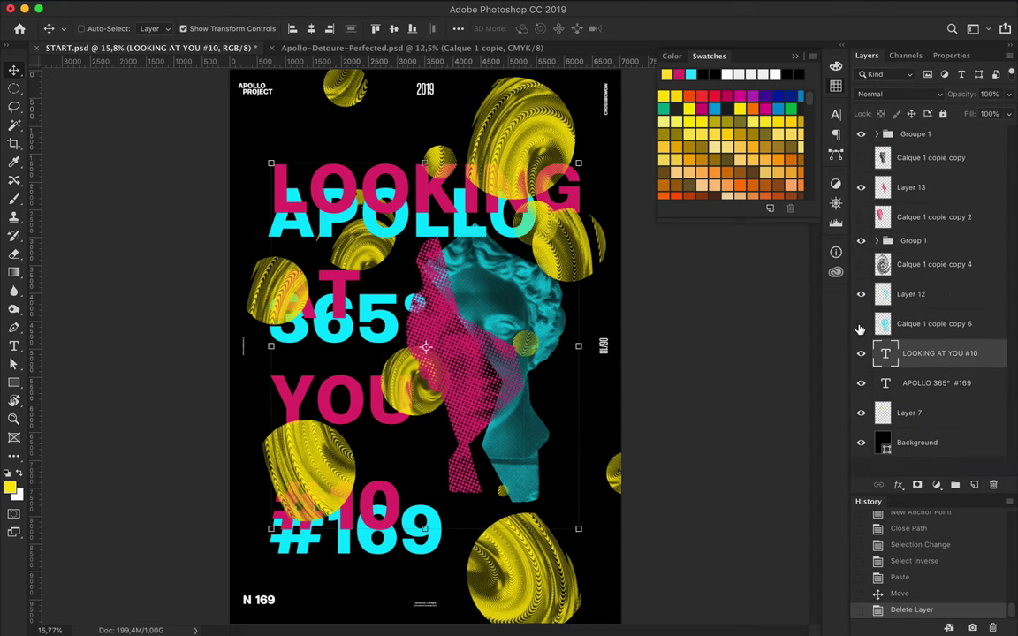
{"action": "key", "text": "XF86AudioPlay"}
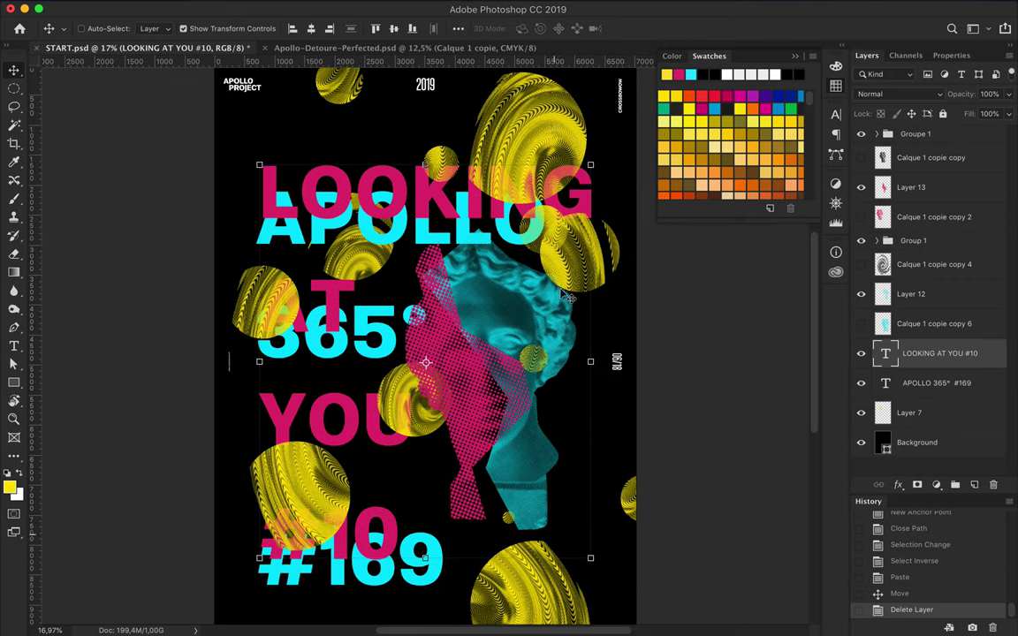
{"action": "left_click_drag", "start_coordinate": [311, 476], "coordinate": [266, 535]}
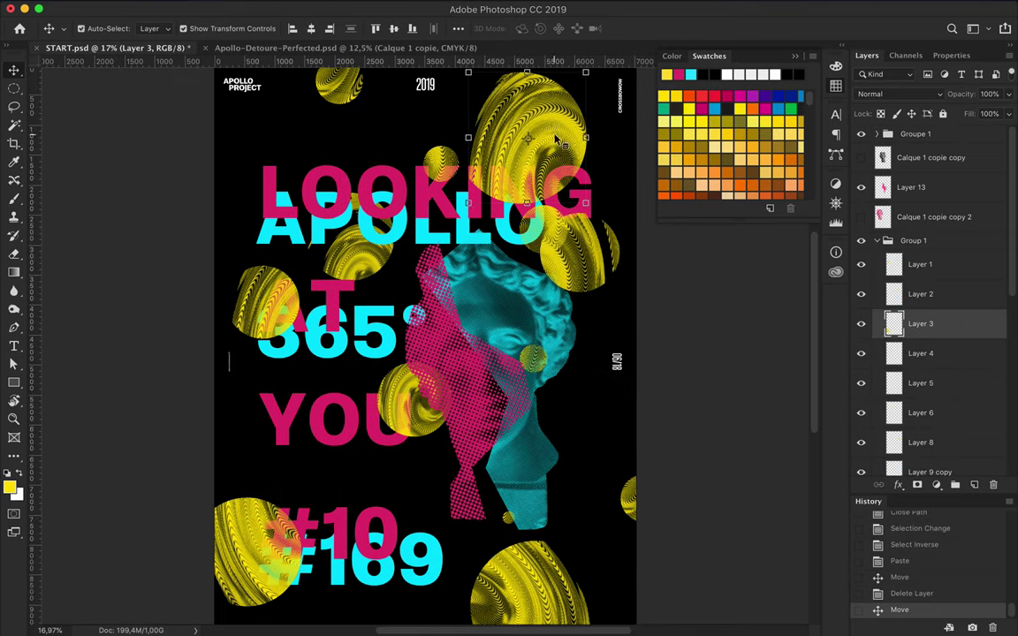
Resize the top-right yellow sphere
{"action": "left_click", "coordinate": [527, 133], "text": "ctrl"}
{"action": "key", "text": "ctrl+t"}
{"action": "left_click_drag", "start_coordinate": [500, 166], "coordinate": [517, 141]}
{"action": "key", "text": "Return"}
Show the large cyan head layer and enlarge it
{"action": "scroll", "coordinate": [928, 309], "scroll_direction": "down", "scroll_amount": 3}
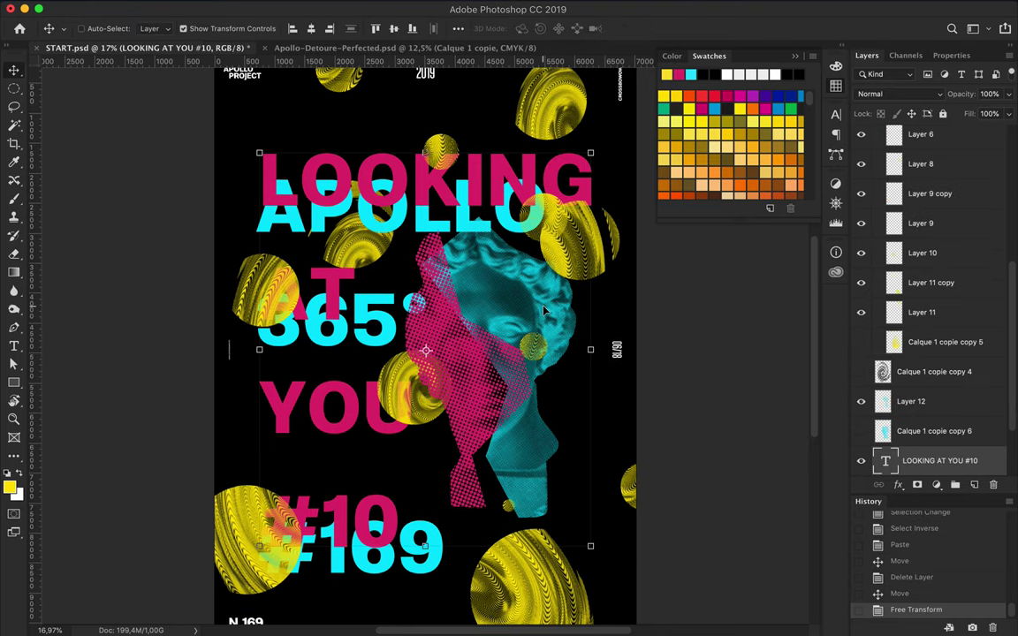
{"action": "left_click", "coordinate": [927, 431]}
{"action": "left_click", "coordinate": [861, 431]}
{"action": "left_click_drag", "start_coordinate": [495, 265], "coordinate": [298, 221]}
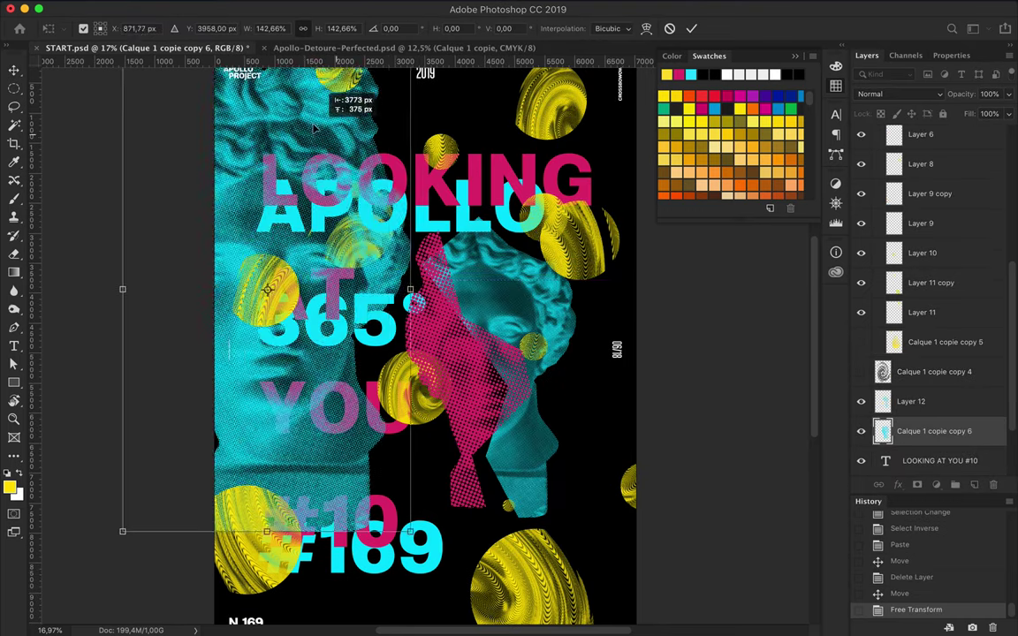
{"action": "key", "text": "ctrl+z"}
{"action": "scroll", "coordinate": [265, 247], "scroll_direction": "up", "scroll_amount": 2}
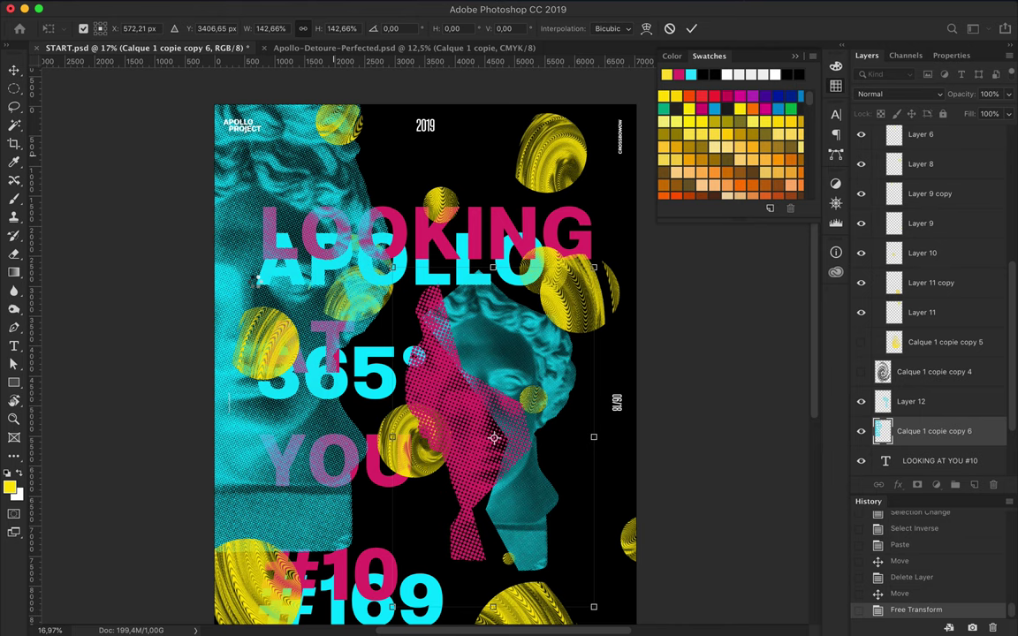
{"action": "key", "text": "Return"}
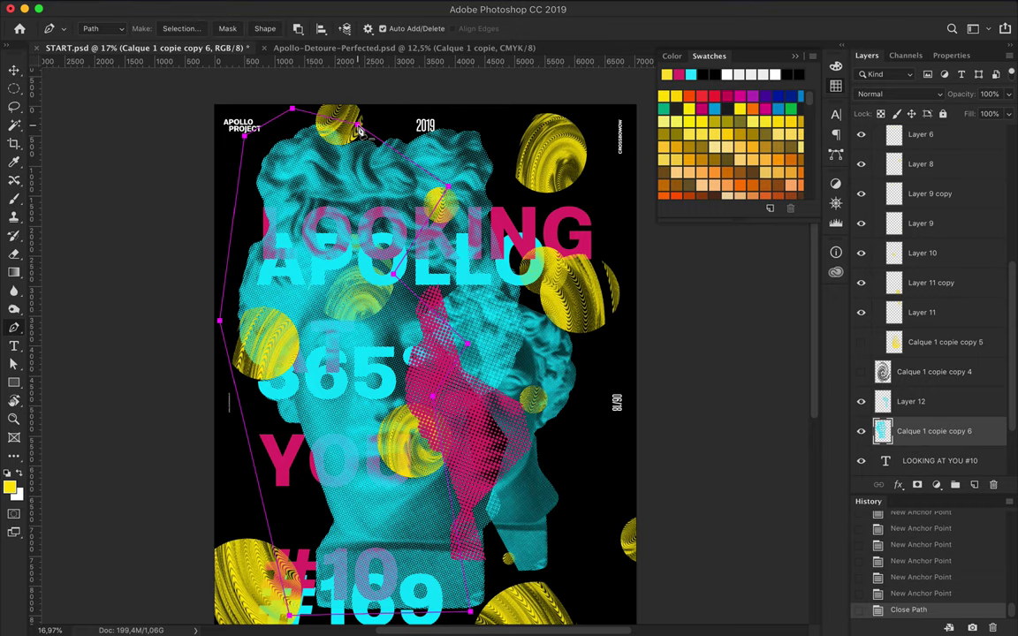
Turn the traced path into an inverted selection and paste the cyan fragment to Layer 14, moved up-left
{"action": "left_click", "coordinate": [181, 28]}
{"action": "left_click", "coordinate": [545, 249]}
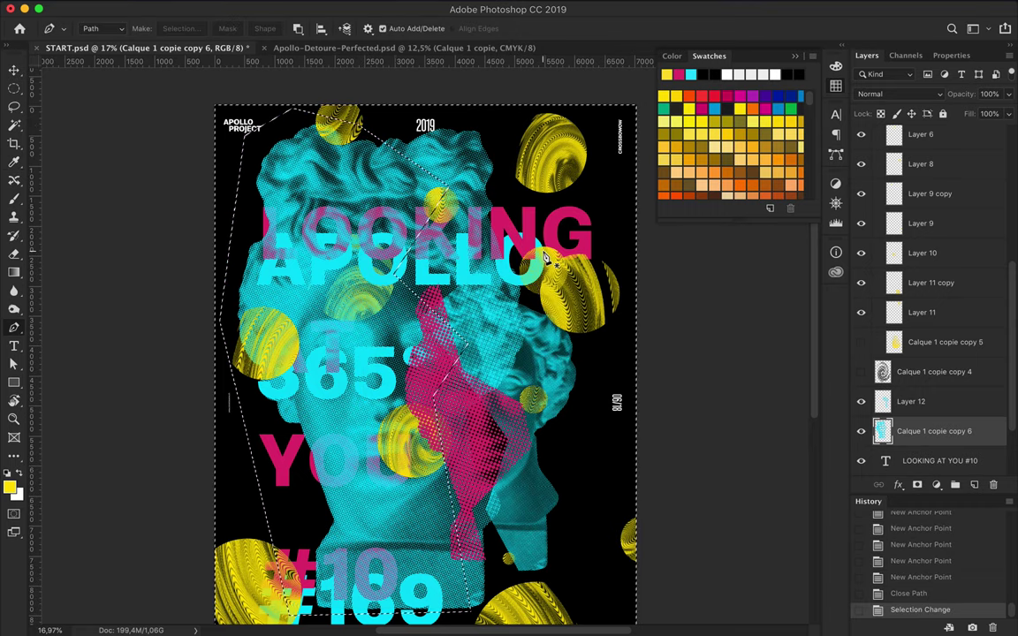
{"action": "key", "text": "ctrl+shift+i"}
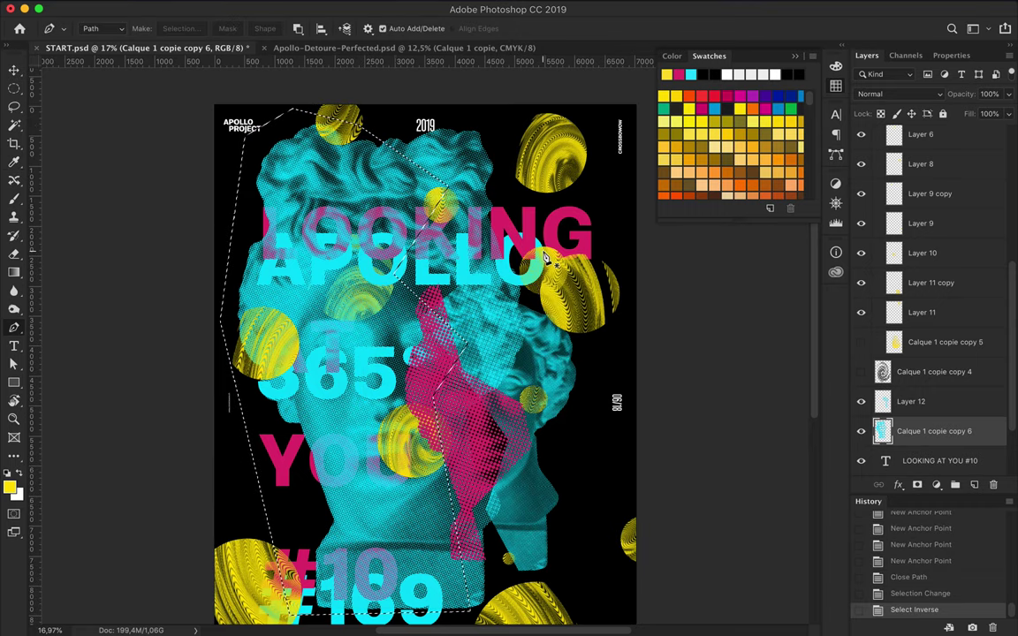
{"action": "key", "text": "ctrl+v"}
{"action": "key", "text": "v"}
{"action": "left_click_drag", "start_coordinate": [363, 338], "coordinate": [231, 271]}
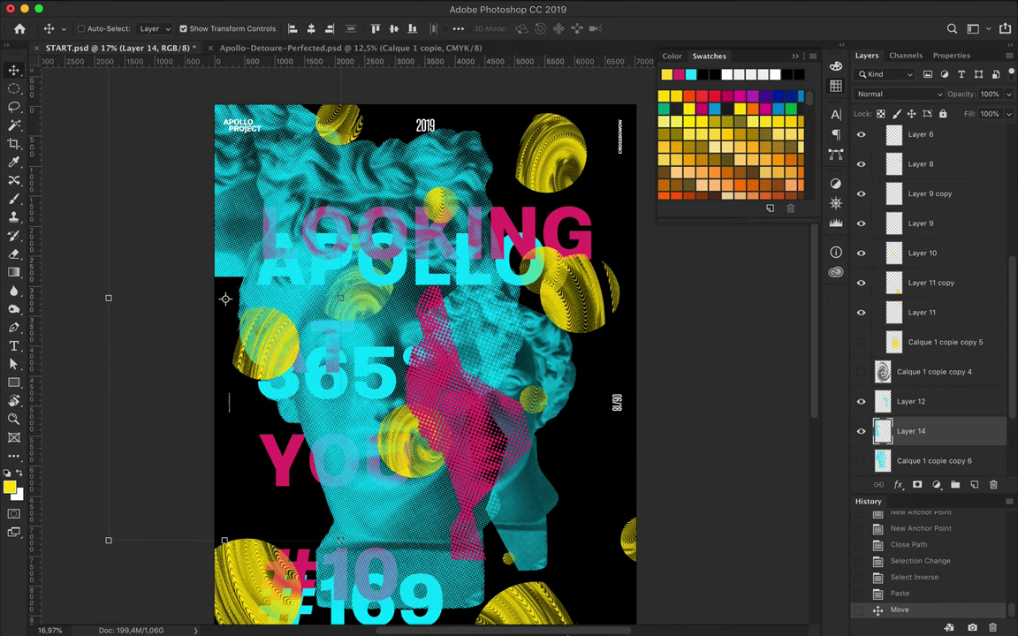
{"action": "left_click_drag", "start_coordinate": [230, 270], "coordinate": [227, 318]}
Raise the cyan statue cutout higher along the poster's left edge
{"action": "scroll", "coordinate": [445, 390], "scroll_direction": "down", "scroll_amount": 5}
{"action": "scroll", "coordinate": [444, 391], "scroll_direction": "up", "scroll_amount": 5}
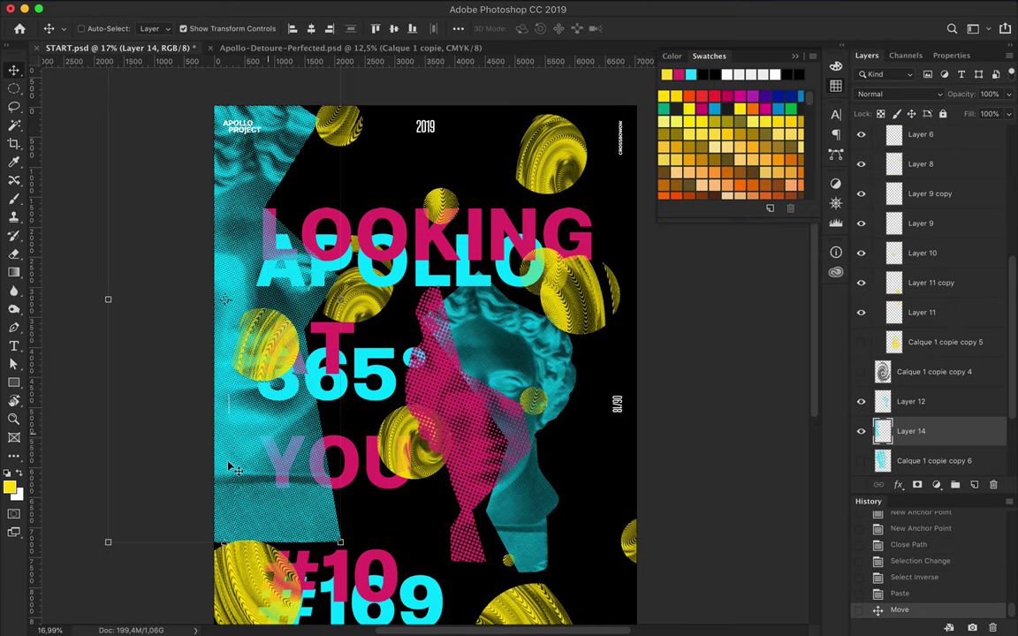
{"action": "left_click_drag", "start_coordinate": [232, 468], "coordinate": [228, 397]}
{"action": "scroll", "coordinate": [704, 356], "scroll_direction": "down", "scroll_amount": 1}
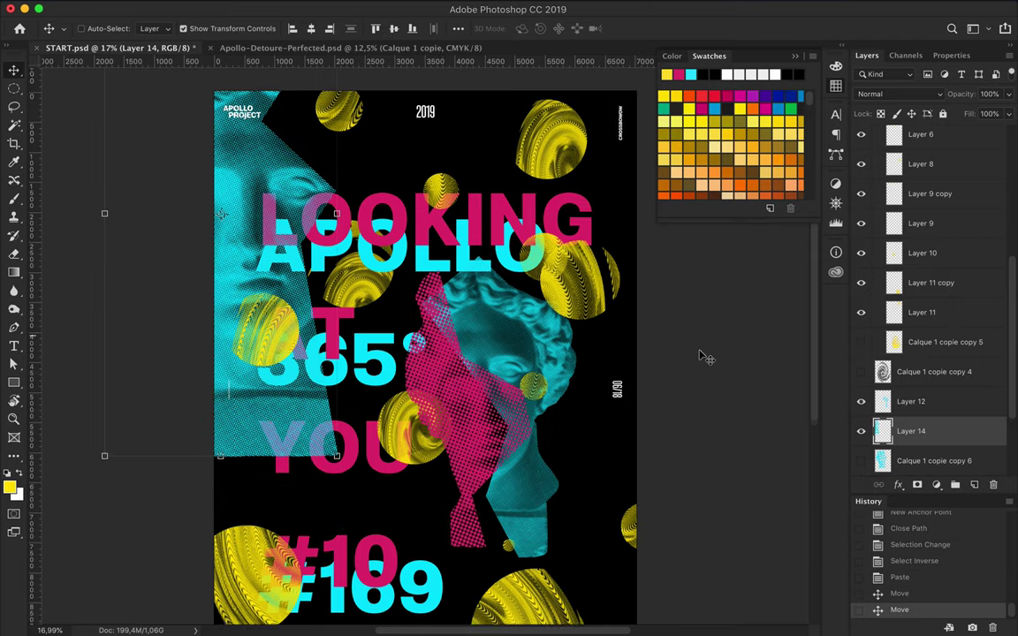
{"action": "scroll", "coordinate": [705, 356], "scroll_direction": "down", "scroll_amount": 1}
{"action": "left_click", "coordinate": [931, 282]}
Resize three yellow balls, halving the bottom one and shifting the left one
{"action": "key", "text": "super+t"}
{"action": "left_click_drag", "start_coordinate": [265, 565], "coordinate": [225, 576]}
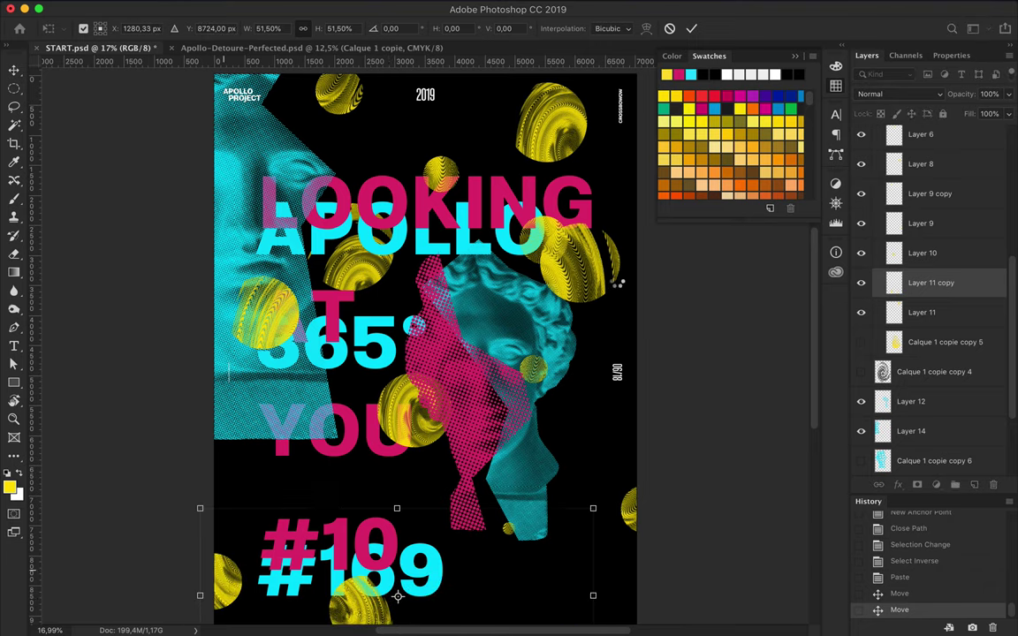
{"action": "key", "text": "Return"}
{"action": "left_click", "coordinate": [920, 163]}
{"action": "key", "text": "super+t"}
{"action": "mouse_move", "coordinate": [541, 228]}
{"action": "left_mouse_down"}
{"action": "mouse_move", "coordinate": [596, 267]}
{"action": "mouse_move", "coordinate": [574, 256]}
{"action": "left_mouse_up"}
{"action": "key", "text": "Return"}
{"action": "key", "text": "super+t"}
{"action": "mouse_move", "coordinate": [265, 313]}
{"action": "left_mouse_down"}
{"action": "mouse_move", "coordinate": [281, 329]}
{"action": "mouse_move", "coordinate": [256, 327]}
{"action": "left_mouse_up"}
{"action": "key", "text": "Return"}
Show the pink statue copy and enlarge it to about 148% over the left half
{"action": "left_click", "coordinate": [371, 282]}
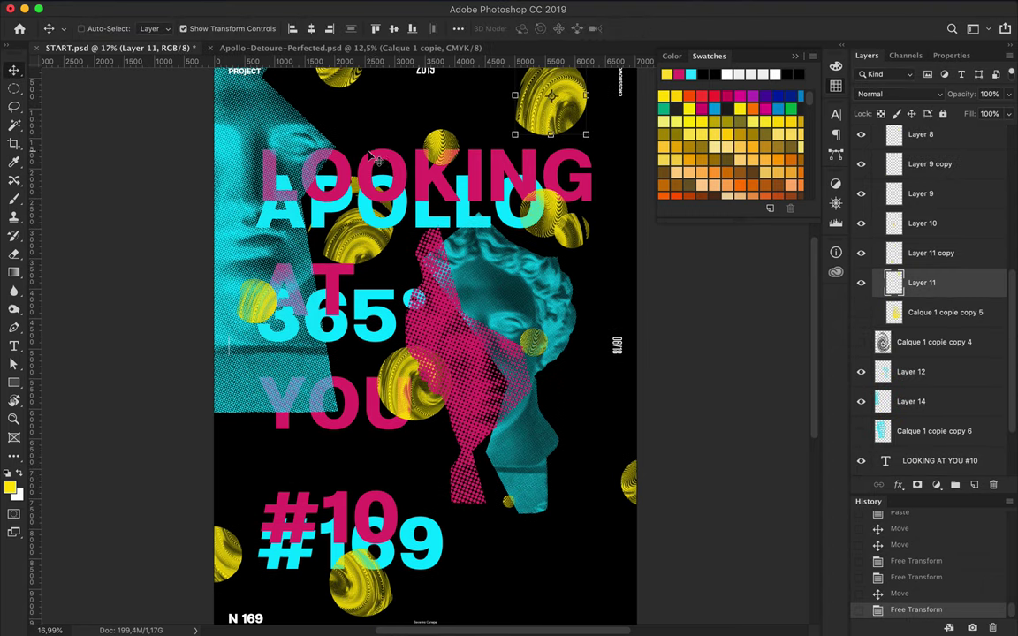
{"action": "left_click", "coordinate": [883, 215]}
{"action": "left_click_drag", "start_coordinate": [336, 422], "coordinate": [345, 557]}
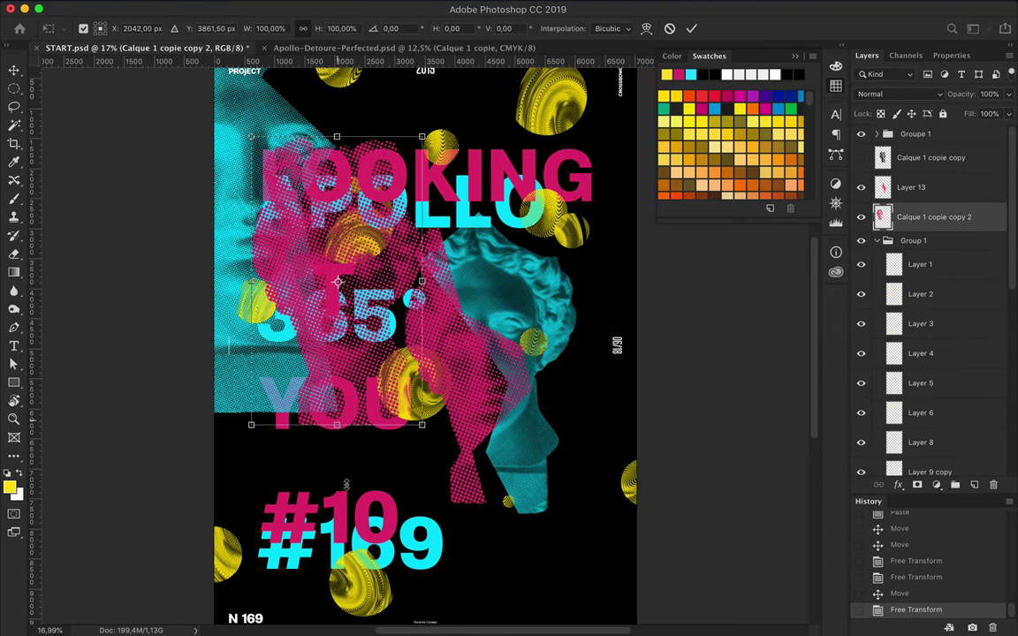
{"action": "key", "text": "Return"}
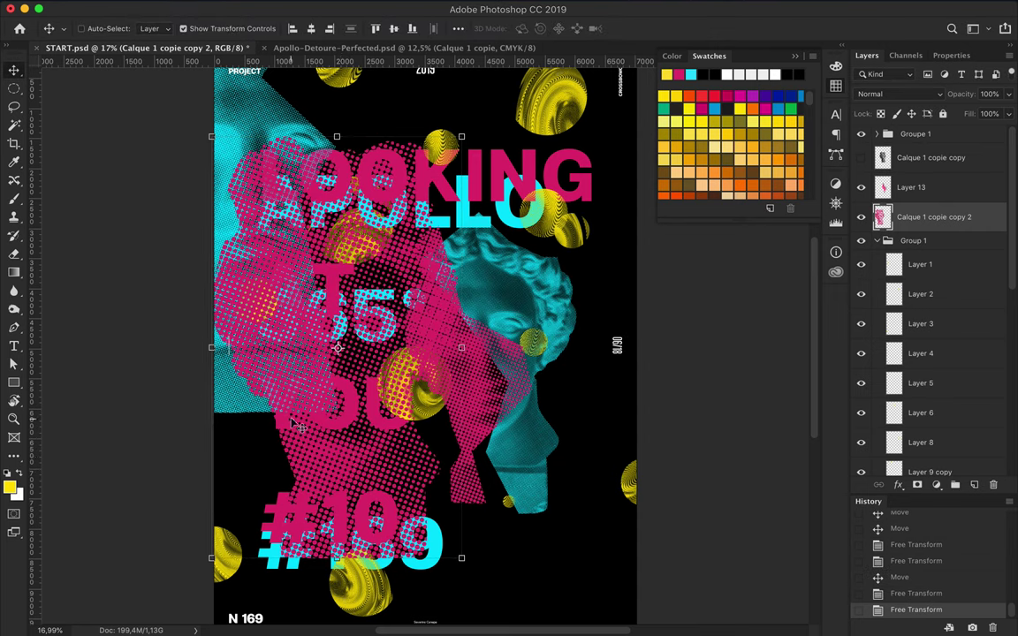
{"action": "key", "text": "p"}
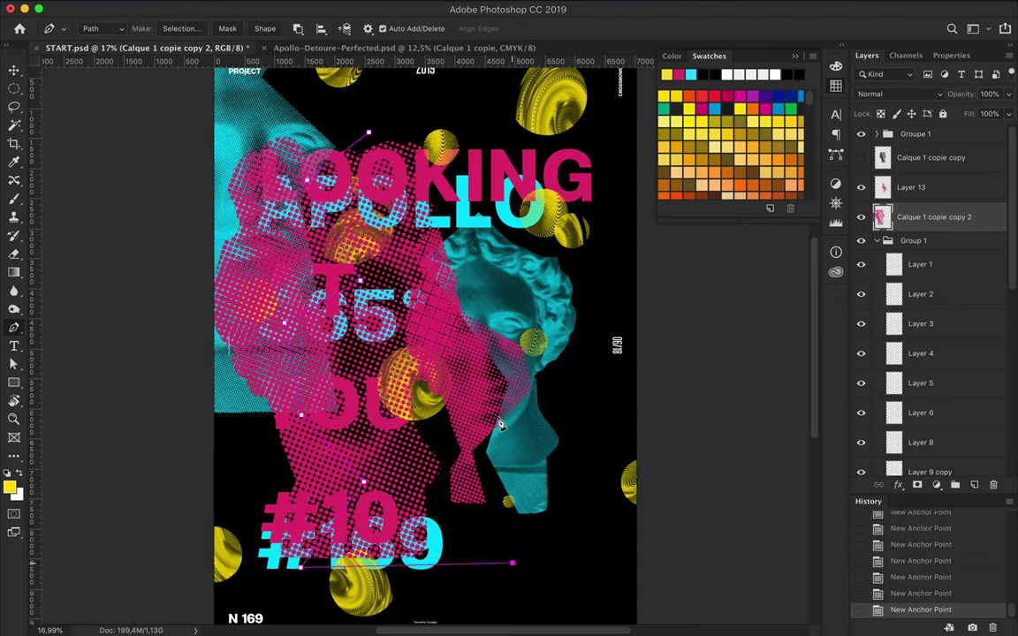
Paste the pen-selected pink statue fragment as Layer 15 on the right edge, hiding the full copy
{"action": "left_click", "coordinate": [181, 28]}
{"action": "left_click", "coordinate": [556, 253]}
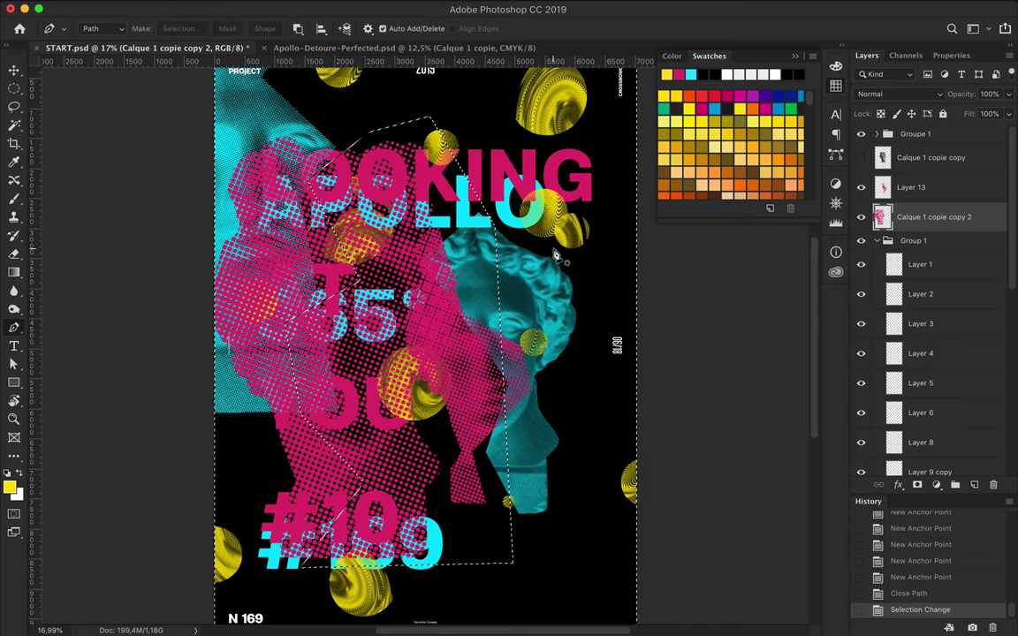
{"action": "key", "text": "ctrl+v"}
{"action": "key", "text": "v"}
{"action": "left_click_drag", "start_coordinate": [407, 309], "coordinate": [579, 309]}
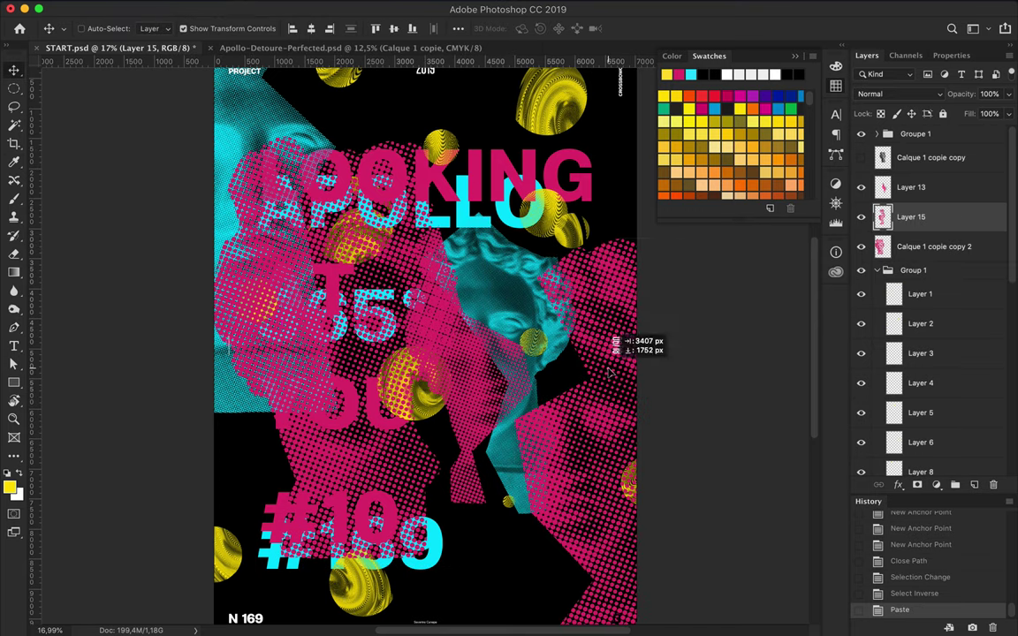
{"action": "left_click", "coordinate": [864, 246]}
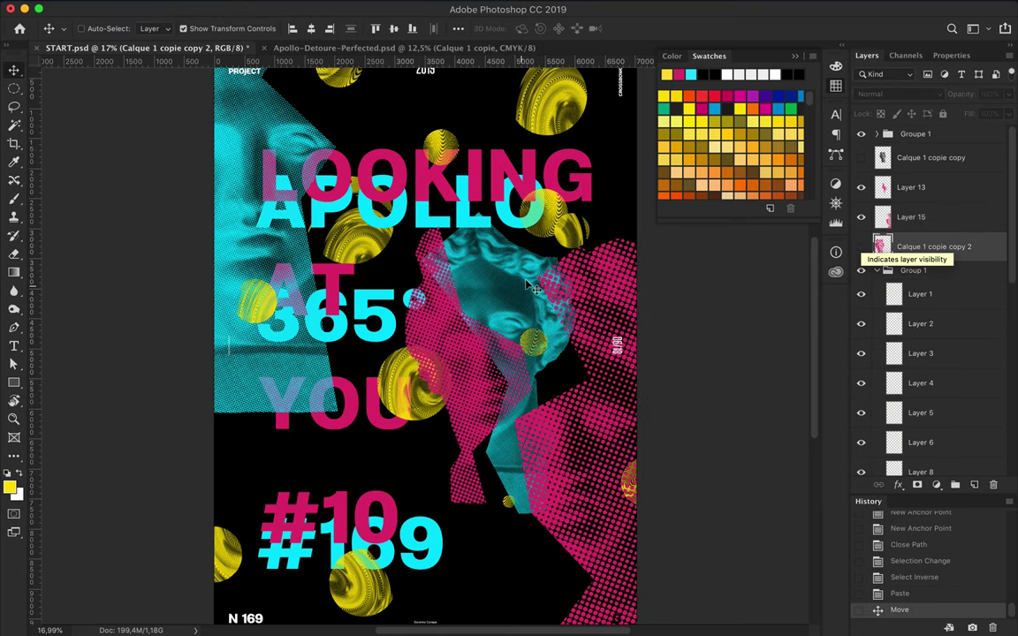
Scale the yellow-ball Group 1 to 69.6%, then hide and collapse it
{"action": "scroll", "coordinate": [528, 285], "scroll_direction": "down", "scroll_amount": 1}
{"action": "scroll", "coordinate": [532, 270], "scroll_direction": "down", "scroll_amount": 2}
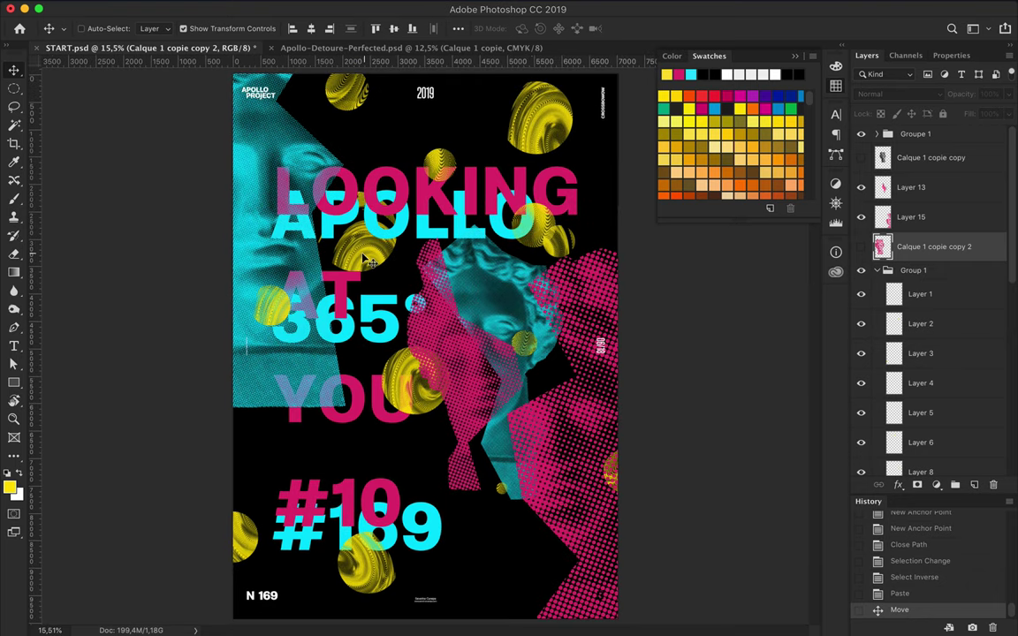
{"action": "left_click", "coordinate": [938, 272]}
{"action": "key", "text": "ctrl+t"}
{"action": "left_click_drag", "start_coordinate": [427, 70], "coordinate": [420, 363]}
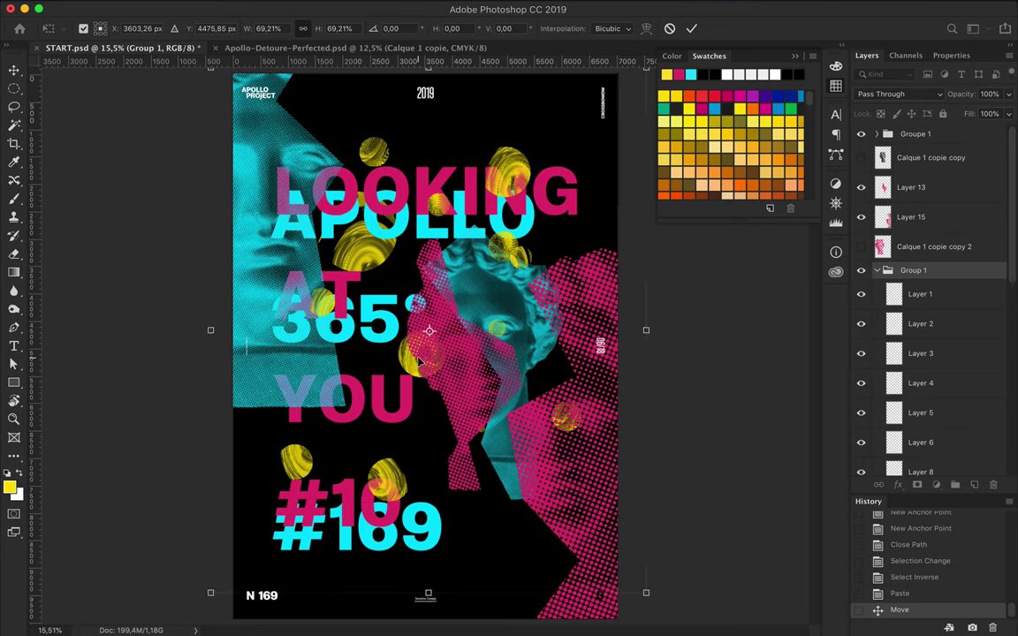
{"action": "key", "text": "Return"}
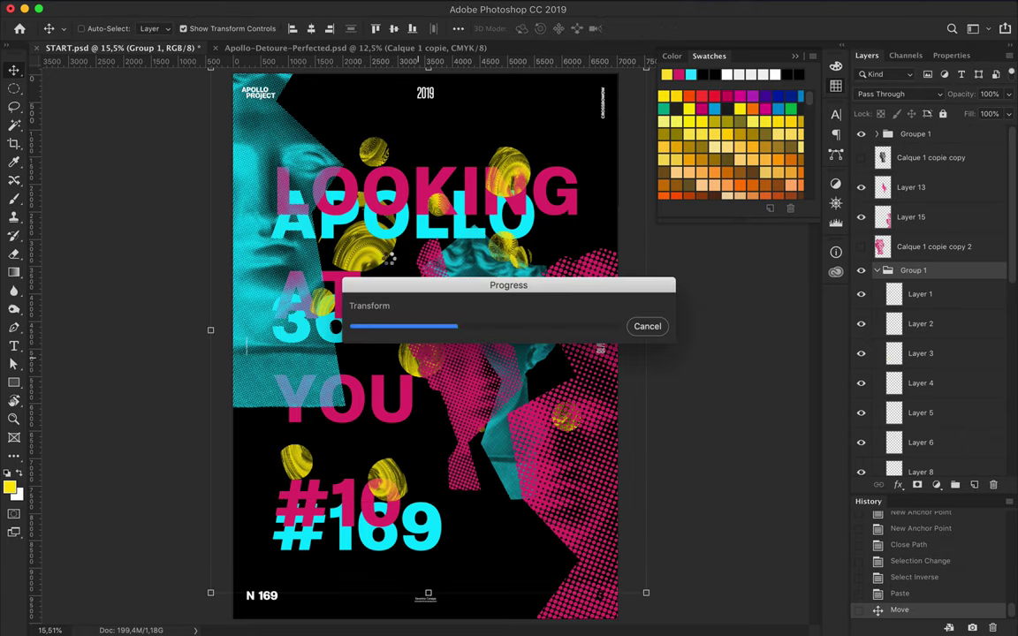
{"action": "left_click", "coordinate": [860, 269]}
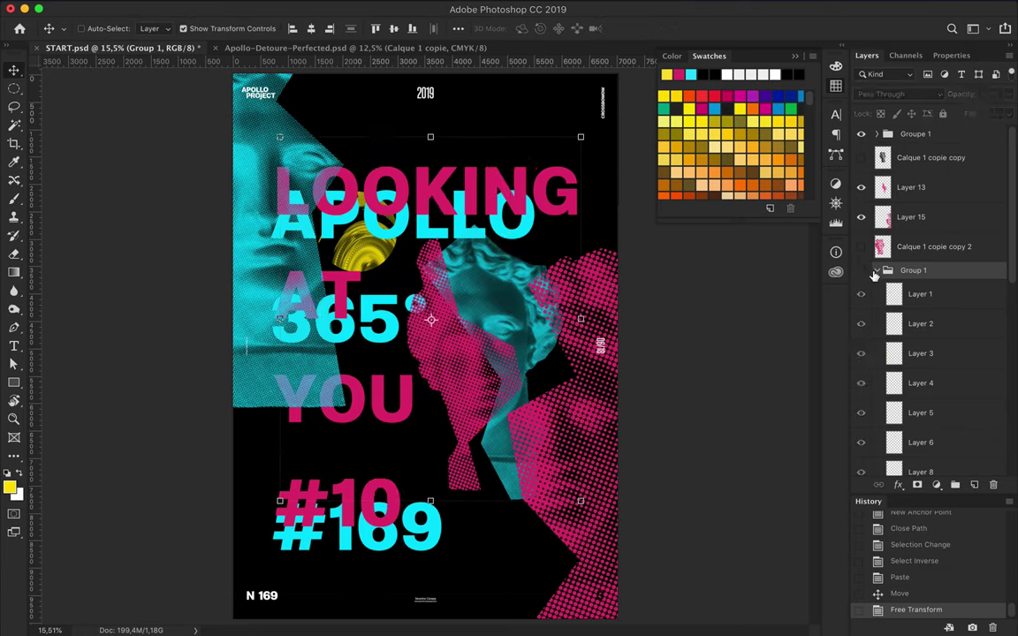
{"action": "left_click", "coordinate": [876, 269]}
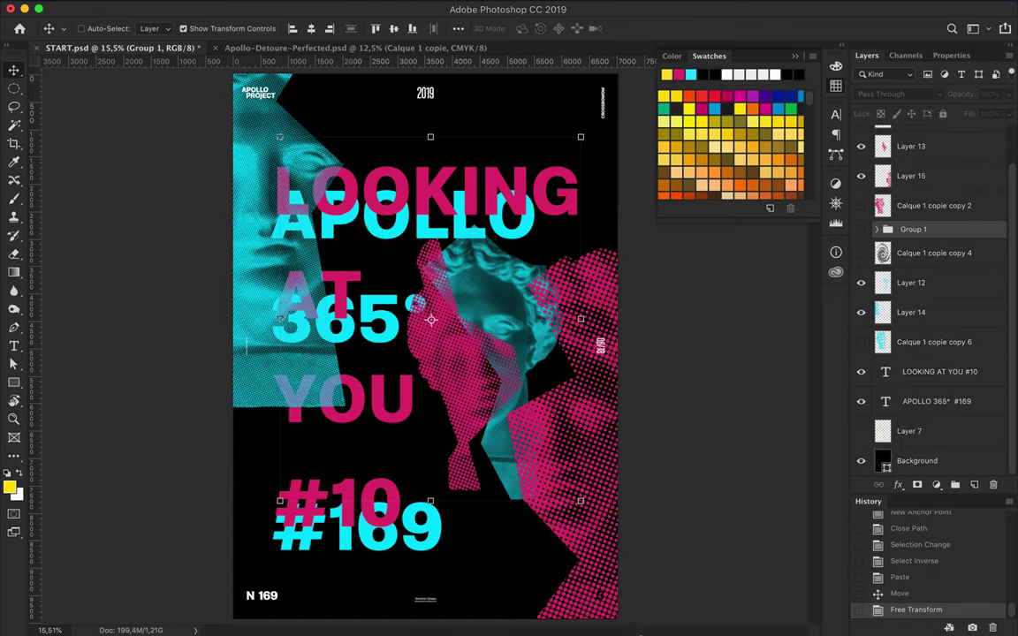
{"action": "key", "text": "l"}
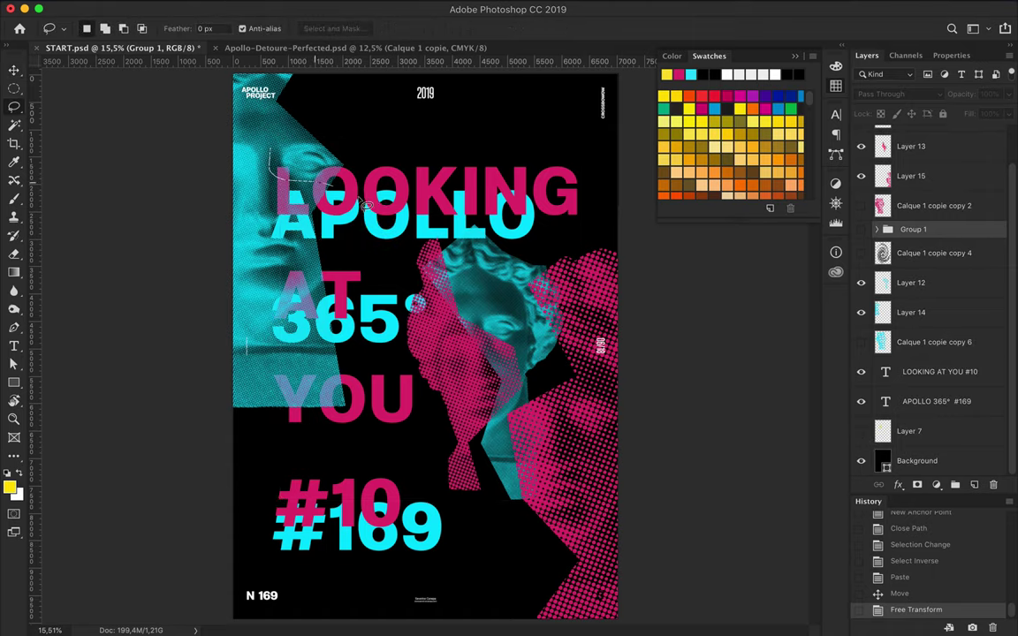
Copy a strip of LOOKING to a new layer, shift it about 292 px left, and erase stray edges
{"action": "left_click_drag", "start_coordinate": [423, 132], "coordinate": [265, 146]}
{"action": "key", "text": "v"}
{"action": "key", "text": "ctrl+c"}
{"action": "key", "text": "ctrl+v"}
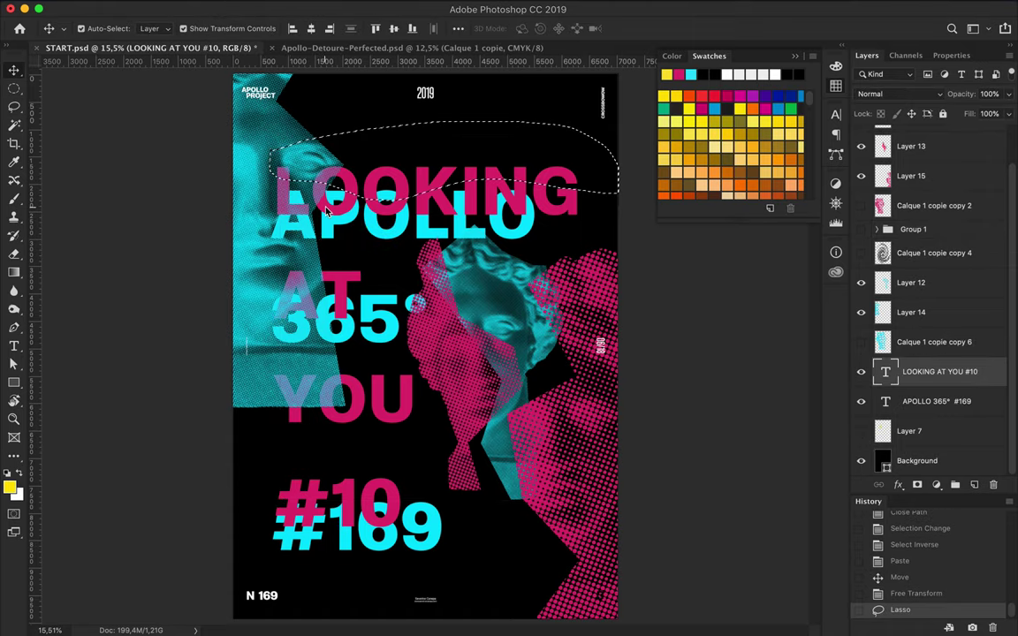
{"action": "left_click_drag", "start_coordinate": [394, 163], "coordinate": [370, 159]}
{"action": "key", "text": "e"}
{"action": "mouse_move", "coordinate": [591, 293]}
{"action": "left_mouse_down"}
{"action": "mouse_move", "coordinate": [522, 371]}
{"action": "mouse_move", "coordinate": [521, 209]}
{"action": "left_mouse_up"}
Copy a strip through APOLLO to a layer below the headline and shift it sideways
{"action": "key", "text": "alt+bracketleft"}
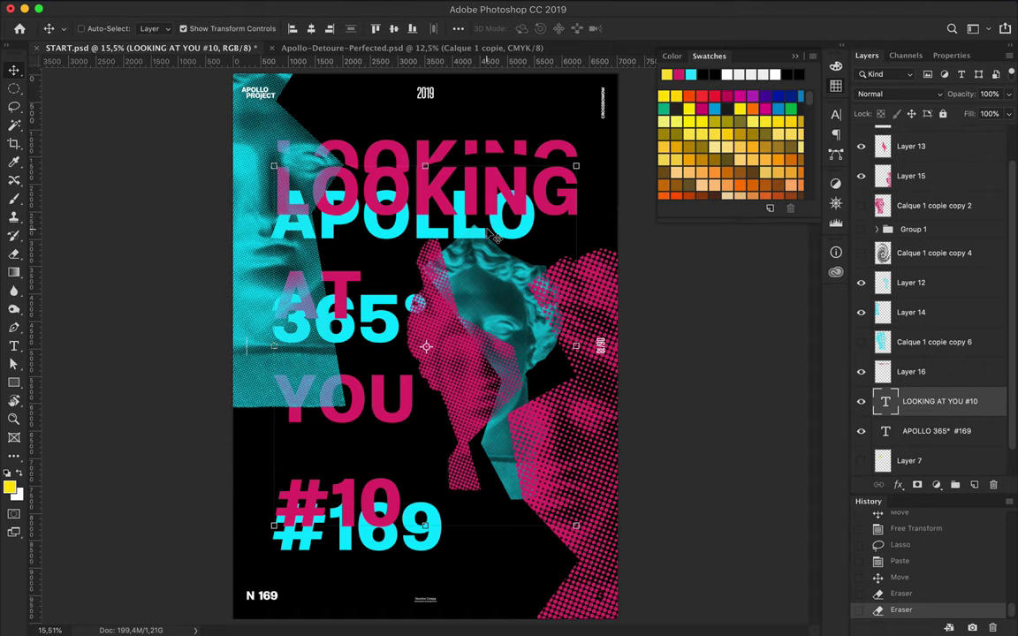
{"action": "key", "text": "l"}
{"action": "left_click_drag", "start_coordinate": [265, 212], "coordinate": [265, 209]}
{"action": "key", "text": "ctrl+c"}
{"action": "key", "text": "ctrl+v"}
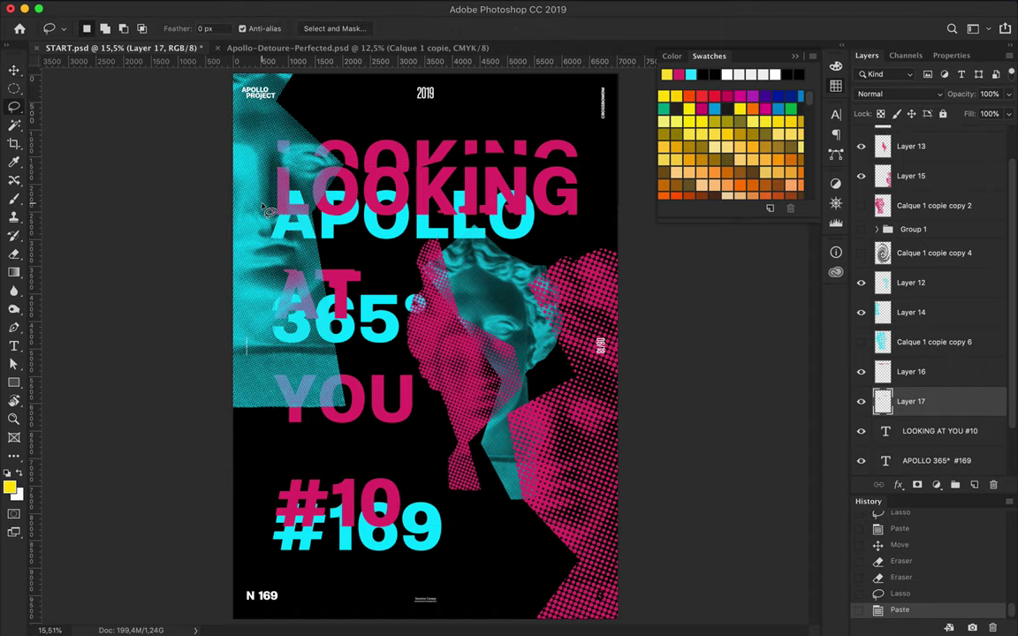
{"action": "key", "text": "ctrl+bracketleft"}
{"action": "key", "text": "v"}
{"action": "mouse_move", "coordinate": [485, 257]}
{"action": "left_mouse_down"}
{"action": "mouse_move", "coordinate": [523, 259]}
{"action": "mouse_move", "coordinate": [528, 234]}
{"action": "left_mouse_up"}
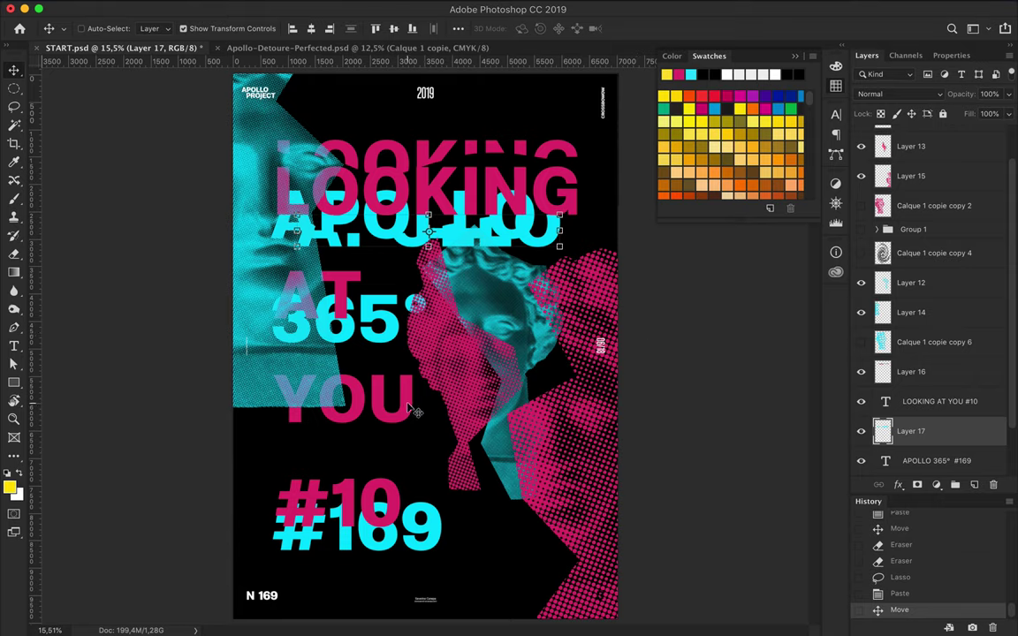
Paste a slice of the YOU lettering onto a new layer and shift it sideways
{"action": "left_click", "coordinate": [918, 402]}
{"action": "key", "text": "l"}
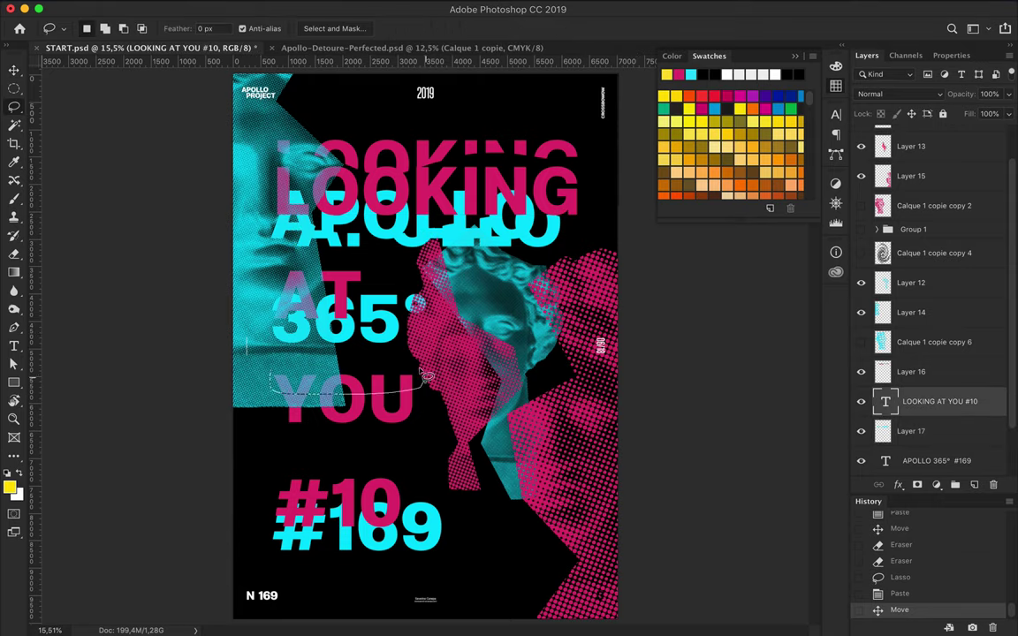
{"action": "key", "text": "ctrl+c"}
{"action": "key", "text": "ctrl+v"}
{"action": "key", "text": "ctrl+v"}
{"action": "key", "text": "v"}
{"action": "left_click_drag", "start_coordinate": [327, 334], "coordinate": [390, 358]}
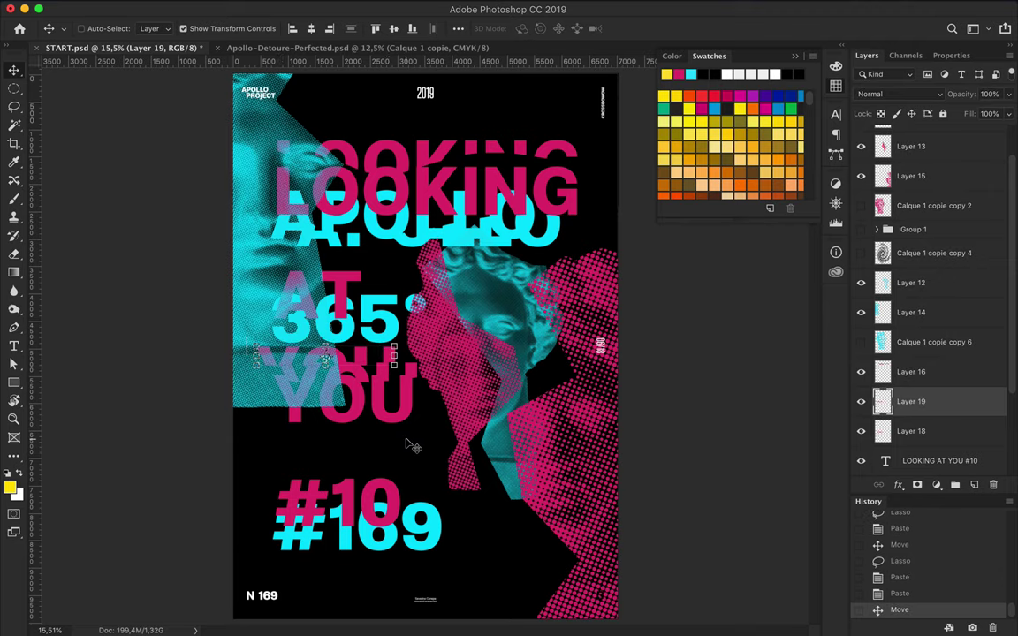
Move cyan Layer 14 left below the text slices; raise and centre the pink fragments
{"action": "scroll", "coordinate": [501, 316], "scroll_direction": "down", "scroll_amount": 1}
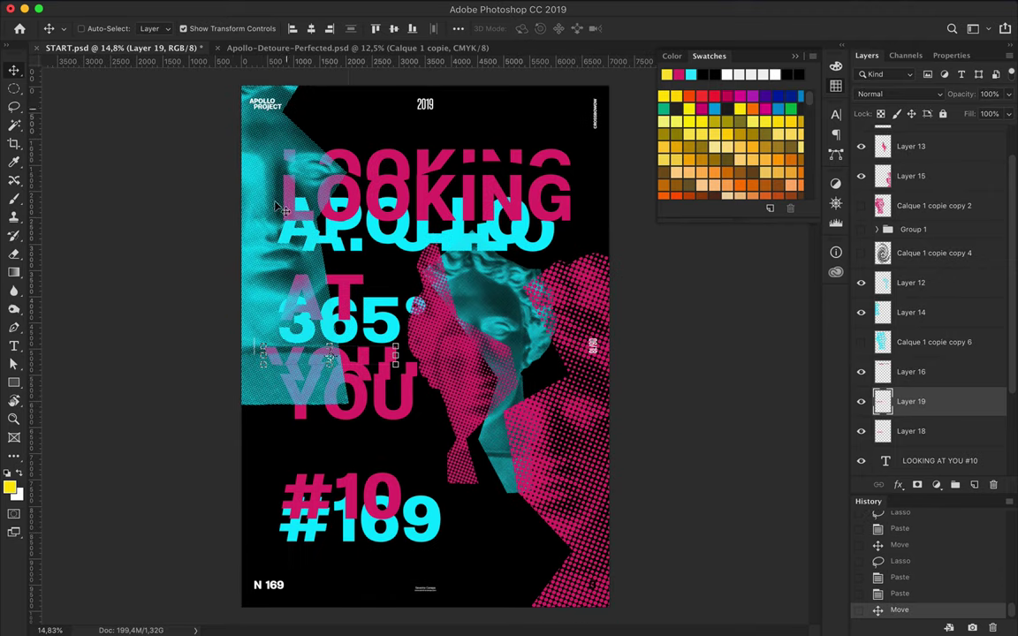
{"action": "left_click_drag", "start_coordinate": [281, 207], "coordinate": [349, 281]}
{"action": "mouse_move", "coordinate": [910, 312]}
{"action": "left_mouse_down"}
{"action": "mouse_move", "coordinate": [945, 449]}
{"action": "mouse_move", "coordinate": [936, 415]}
{"action": "mouse_move", "coordinate": [879, 375]}
{"action": "left_mouse_up"}
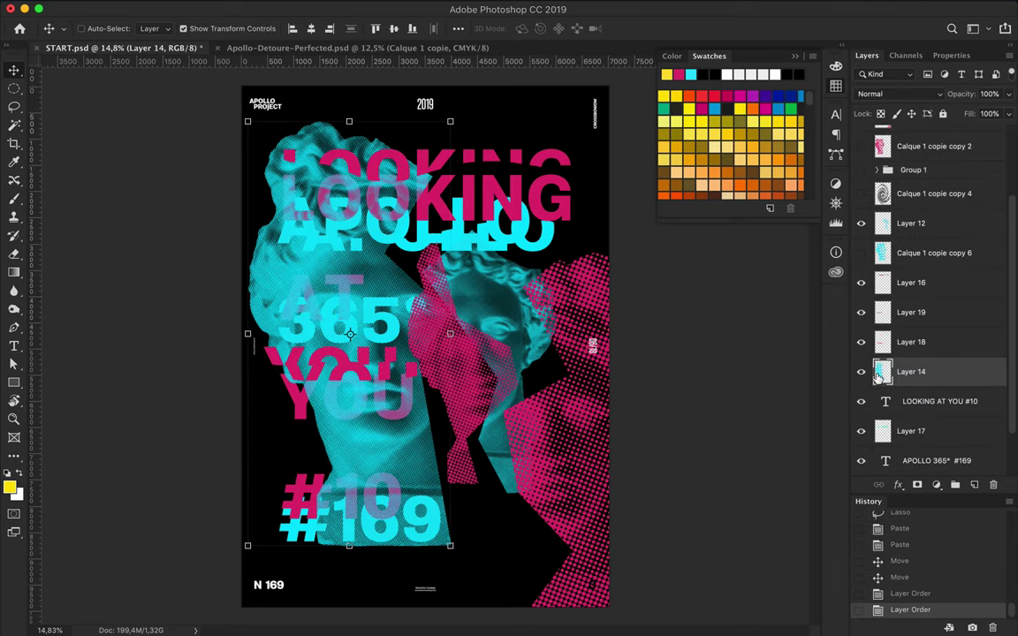
{"action": "left_click_drag", "start_coordinate": [379, 265], "coordinate": [358, 267]}
{"action": "left_click", "coordinate": [590, 425], "text": "ctrl"}
{"action": "mouse_move", "coordinate": [584, 419]}
{"action": "left_mouse_down"}
{"action": "mouse_move", "coordinate": [600, 333]}
{"action": "mouse_move", "coordinate": [593, 340]}
{"action": "left_mouse_up"}
{"action": "left_click_drag", "start_coordinate": [468, 358], "coordinate": [433, 353]}
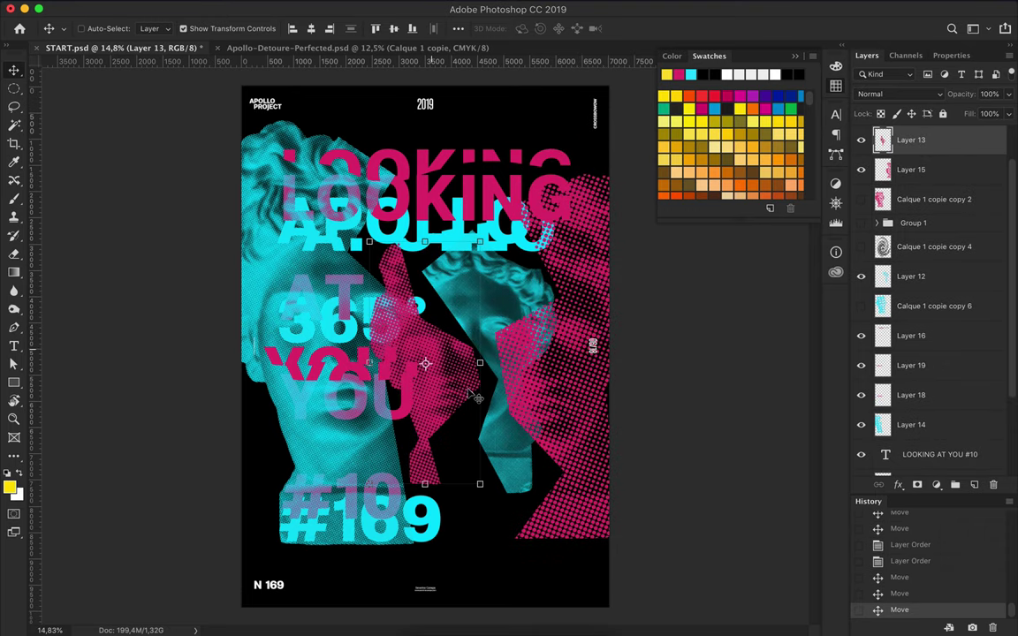
Enlarge the cyan statue with Free Transform and choose a fill colour for a rectangle
{"action": "scroll", "coordinate": [477, 398], "scroll_direction": "down", "scroll_amount": 1}
{"action": "left_click", "coordinate": [262, 261]}
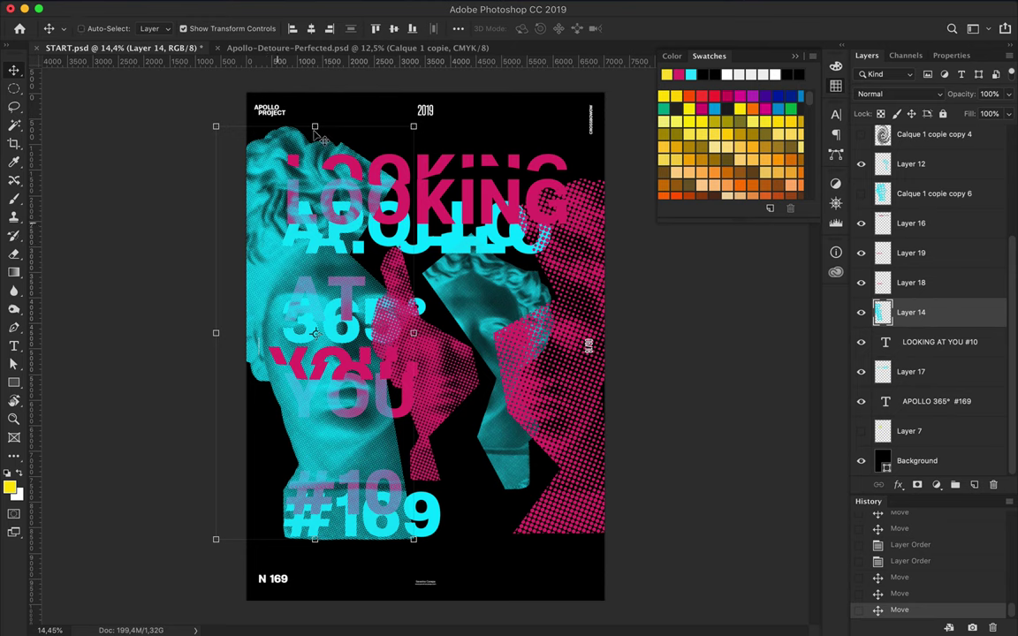
{"action": "key", "text": "ctrl+t"}
{"action": "key", "text": "Return"}
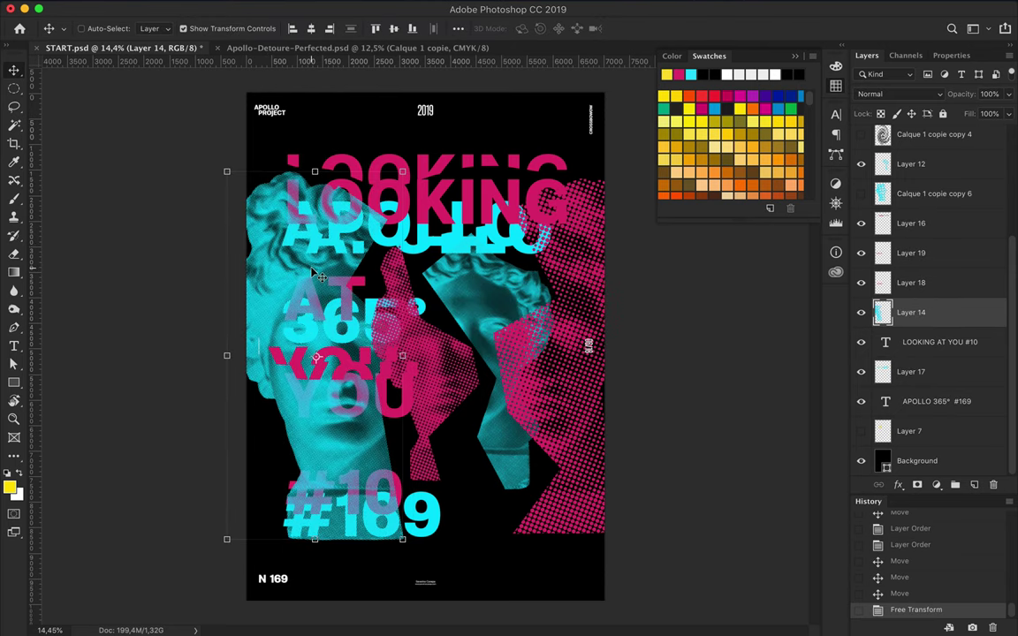
{"action": "key", "text": "u"}
{"action": "left_click", "coordinate": [156, 28]}
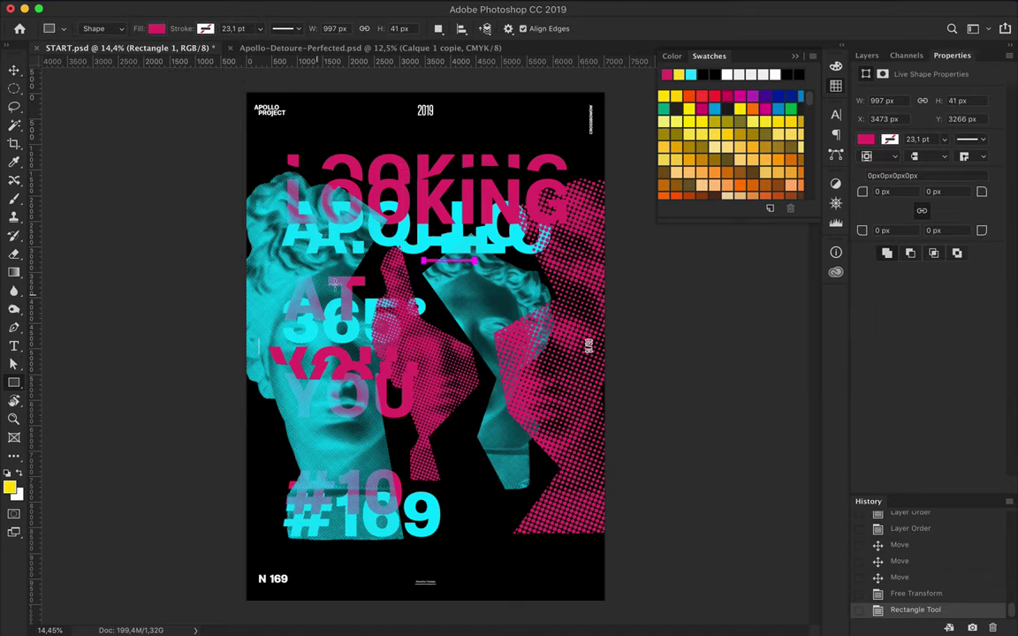
Draw a thin magenta bar beneath APOLLO, group it with another layer, and move the group lower
{"action": "left_click_drag", "start_coordinate": [280, 232], "coordinate": [362, 268]}
{"action": "left_click", "coordinate": [865, 54]}
{"action": "left_click", "coordinate": [908, 338], "text": "shift"}
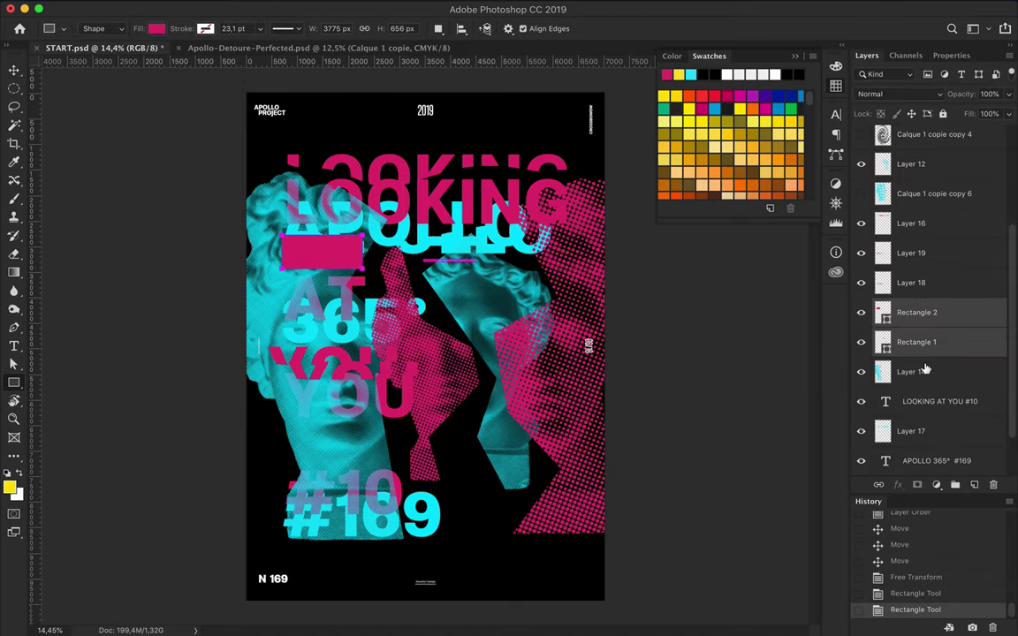
{"action": "key", "text": "ctrl+g"}
{"action": "mouse_move", "coordinate": [913, 305]}
{"action": "left_mouse_down"}
{"action": "mouse_move", "coordinate": [923, 487]}
{"action": "mouse_move", "coordinate": [919, 464]}
{"action": "left_mouse_up"}
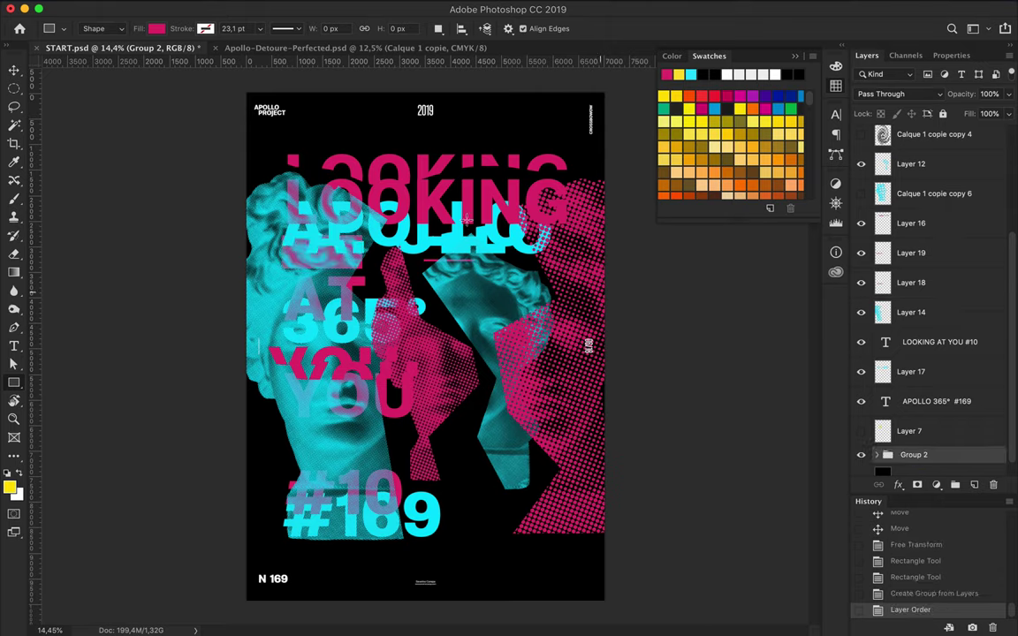
{"action": "left_click", "coordinate": [881, 456]}
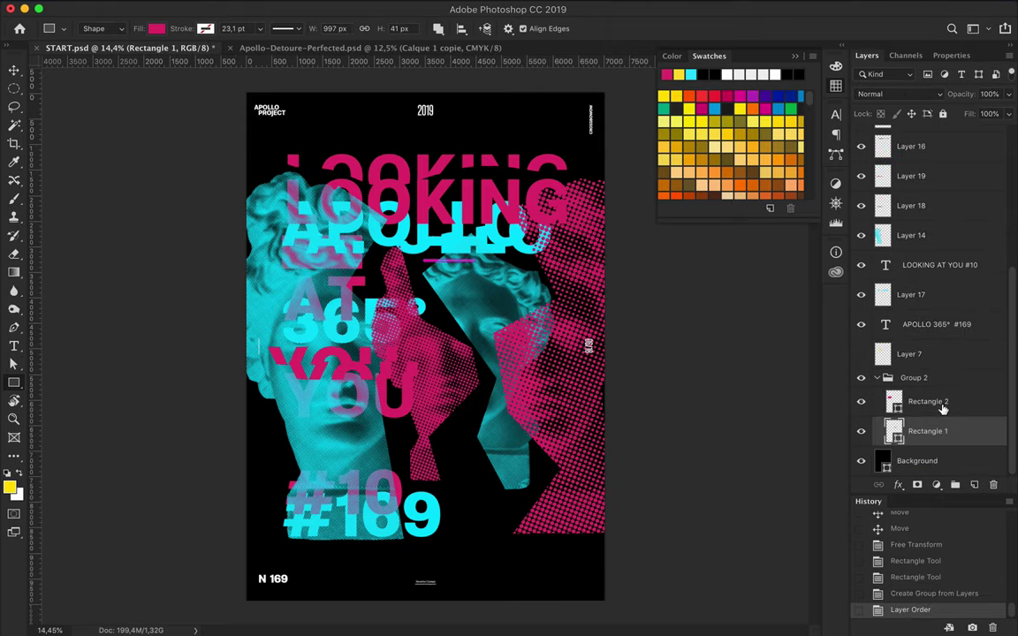
{"action": "left_click", "coordinate": [877, 406]}
Draw a pen Shape-mode polygon around the left statue's head with a chosen colour
{"action": "key", "text": "p"}
{"action": "left_click", "coordinate": [122, 26]}
{"action": "left_click", "coordinate": [102, 13]}
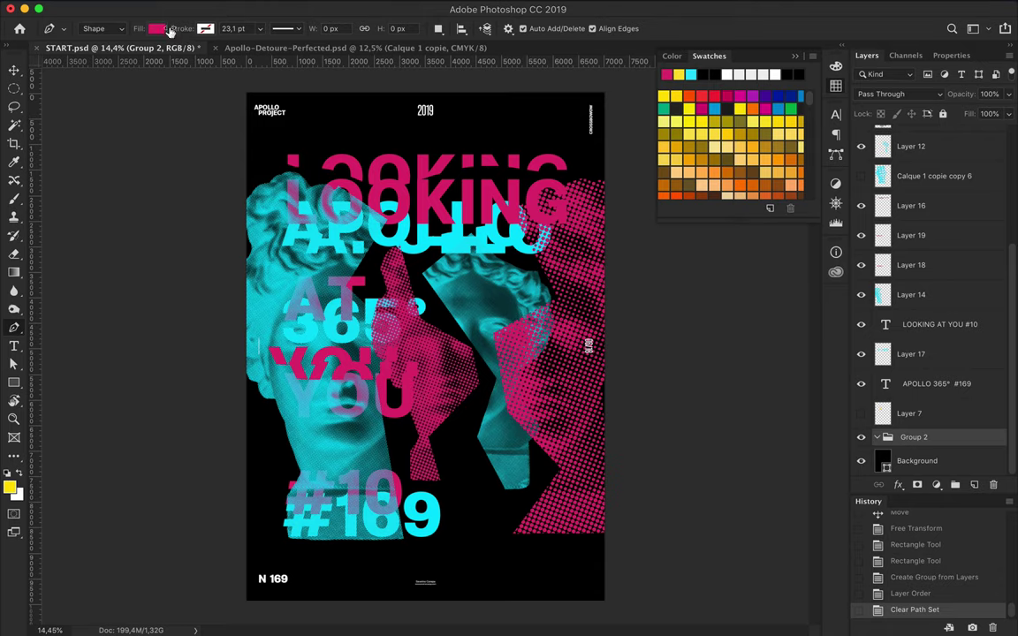
{"action": "left_click", "coordinate": [156, 28]}
{"action": "left_click", "coordinate": [235, 279]}
{"action": "left_click", "coordinate": [290, 195]}
{"action": "left_click", "coordinate": [317, 182]}
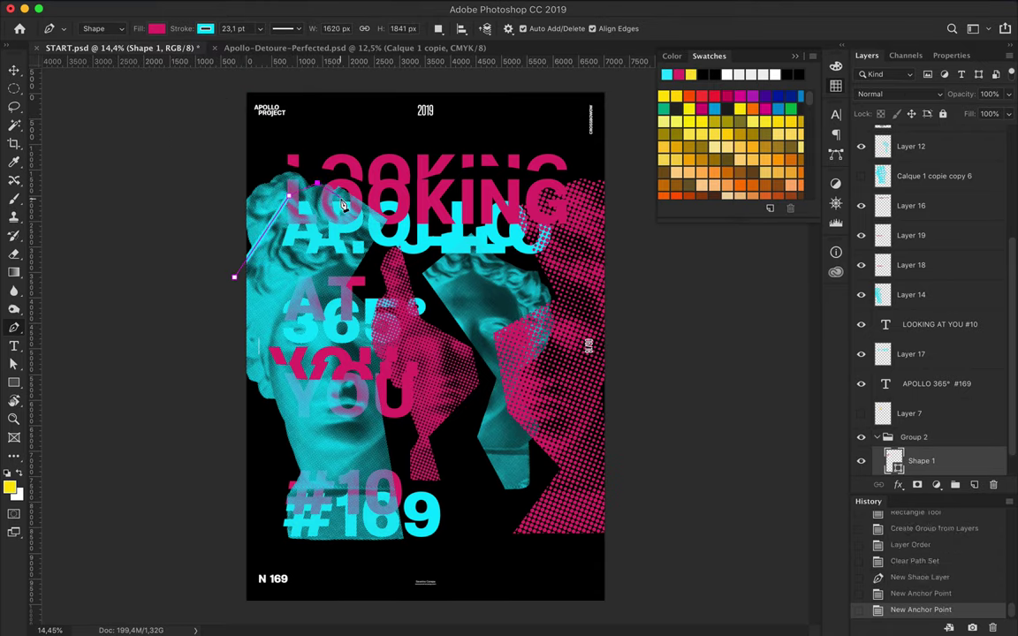
{"action": "left_click", "coordinate": [341, 198]}
{"action": "left_click", "coordinate": [320, 278]}
{"action": "left_click", "coordinate": [264, 330]}
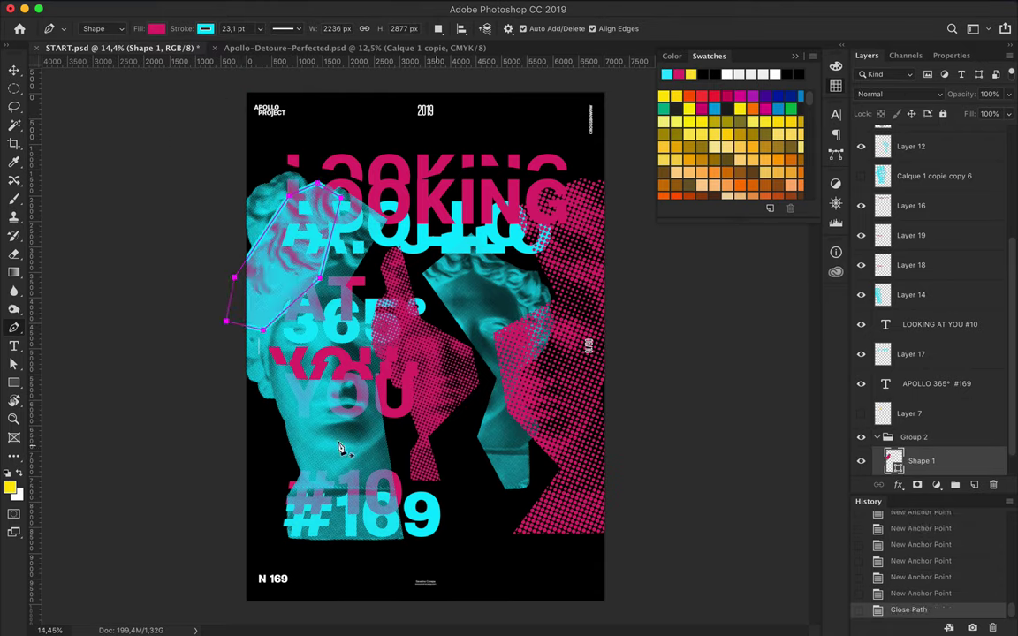
Add a small pink polygon and a closed polygon along the right edge
{"action": "left_click", "coordinate": [295, 435]}
{"action": "left_click", "coordinate": [270, 445]}
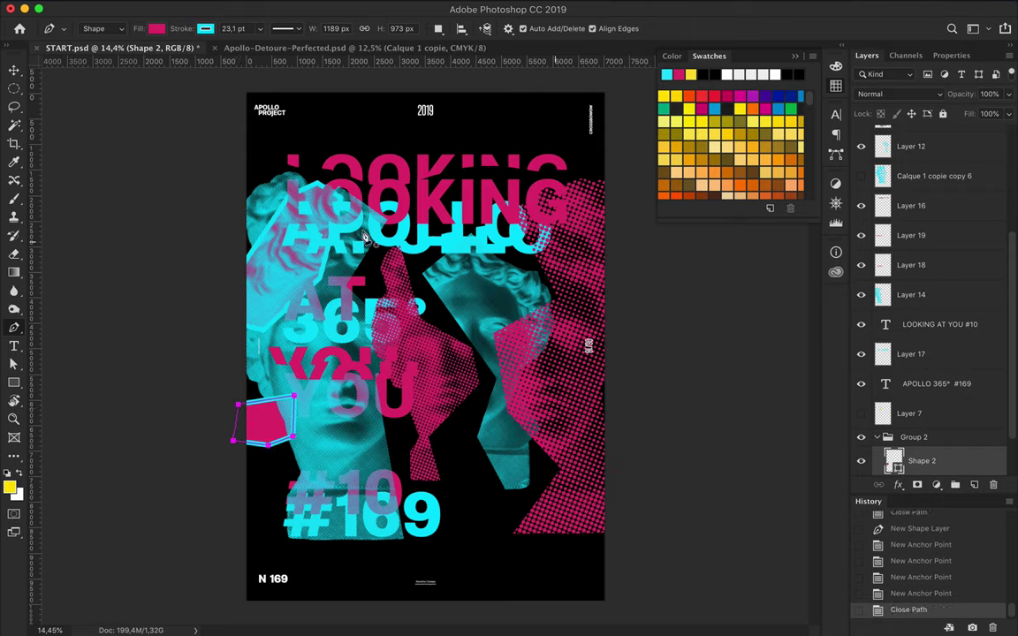
{"action": "left_click", "coordinate": [622, 435]}
{"action": "left_click", "coordinate": [533, 369]}
{"action": "left_click", "coordinate": [591, 248]}
{"action": "left_click", "coordinate": [622, 202]}
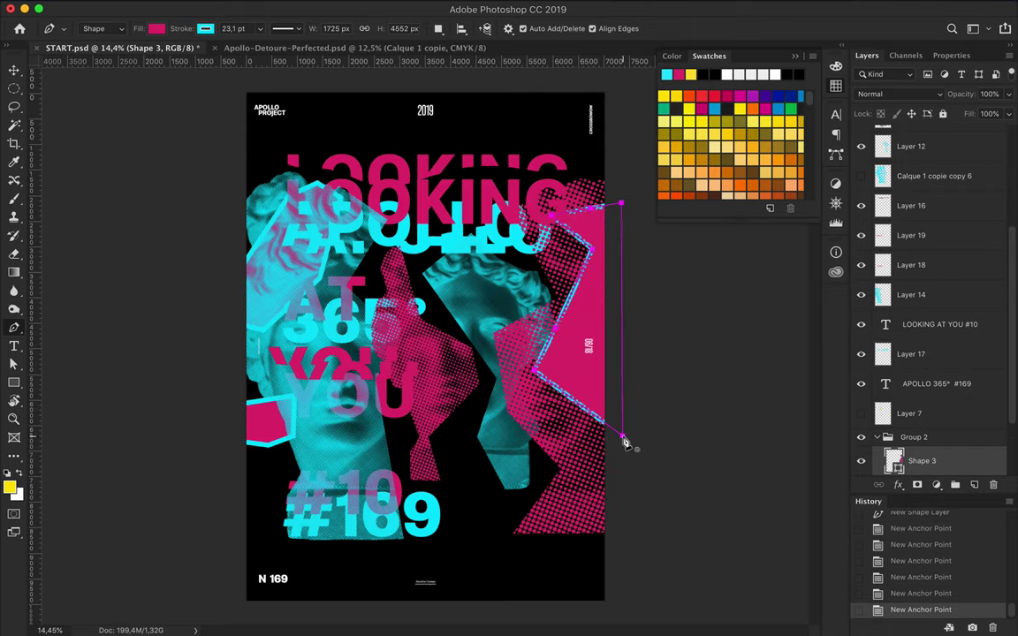
{"action": "left_click", "coordinate": [622, 435]}
Give the right-edge shape cyan colour, delete the small pink polygon, and adjust the head outline
{"action": "key", "text": "a"}
{"action": "left_click", "coordinate": [211, 28]}
{"action": "left_click", "coordinate": [191, 103]}
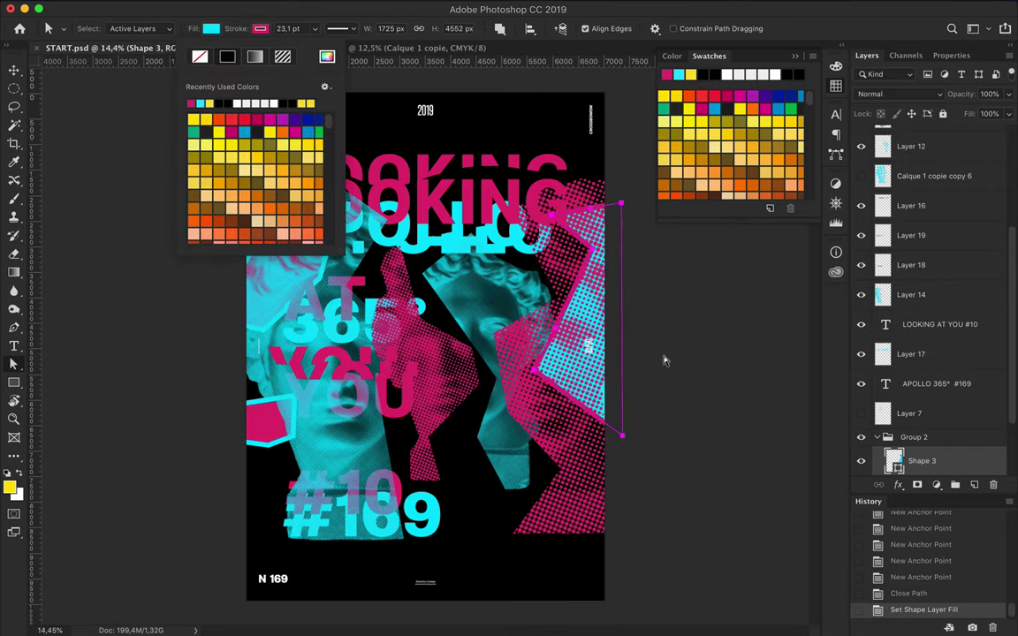
{"action": "key", "text": "Return"}
{"action": "key", "text": "v"}
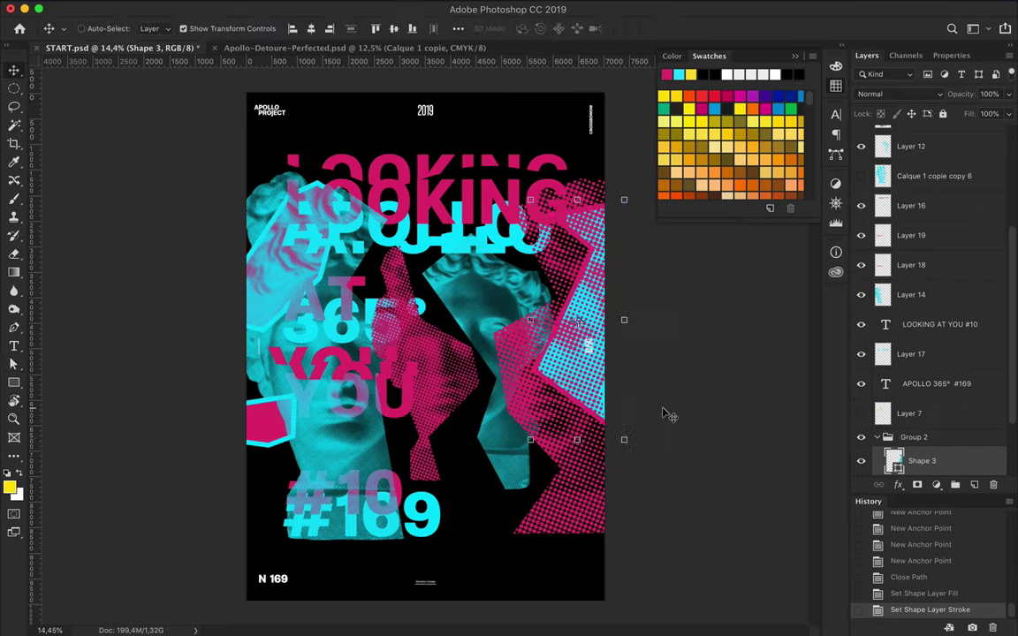
{"action": "key", "text": "Delete"}
{"action": "key", "text": "a"}
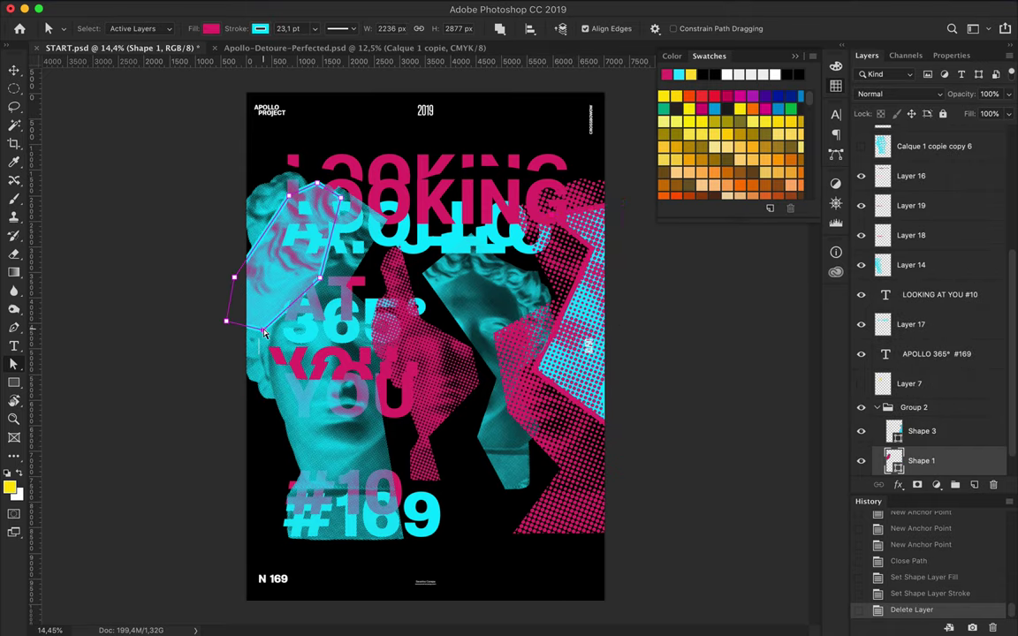
{"action": "left_click_drag", "start_coordinate": [239, 305], "coordinate": [238, 340]}
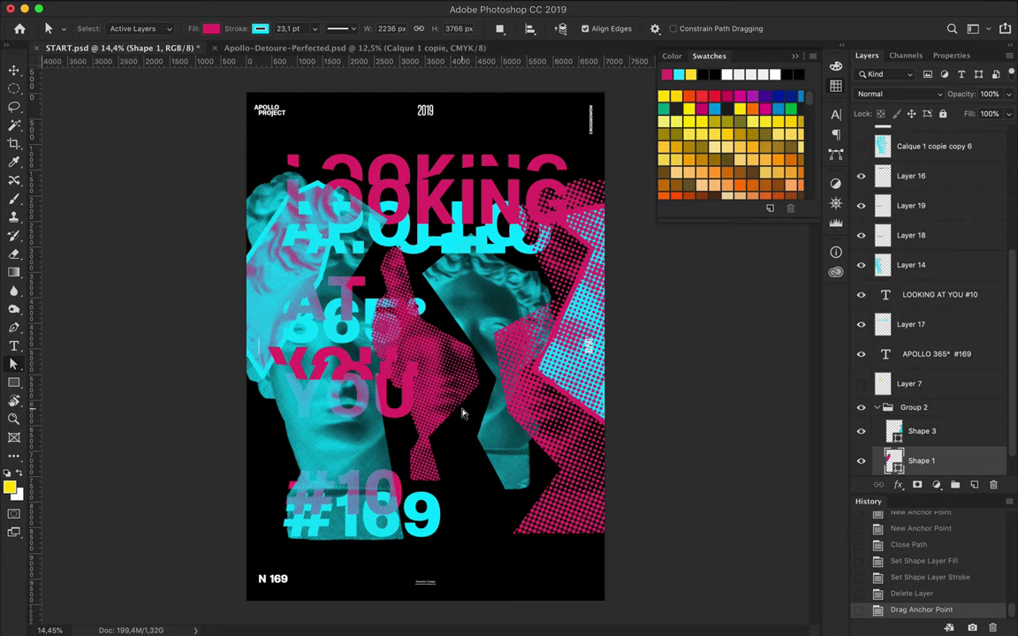
Paste a lasso slice of the #169 text onto a new layer and shift it out of line
{"action": "key", "text": "v"}
{"action": "left_click", "coordinate": [436, 526]}
{"action": "key", "text": "l"}
{"action": "left_click_drag", "start_coordinate": [450, 551], "coordinate": [269, 526]}
{"action": "key", "text": "ctrl+c"}
{"action": "key", "text": "ctrl+v"}
{"action": "key", "text": "v"}
{"action": "left_click_drag", "start_coordinate": [380, 530], "coordinate": [421, 553]}
Copy a slice of the #10 text, raise it in the stack, and offset it
{"action": "left_click", "coordinate": [402, 488]}
{"action": "key", "text": "l"}
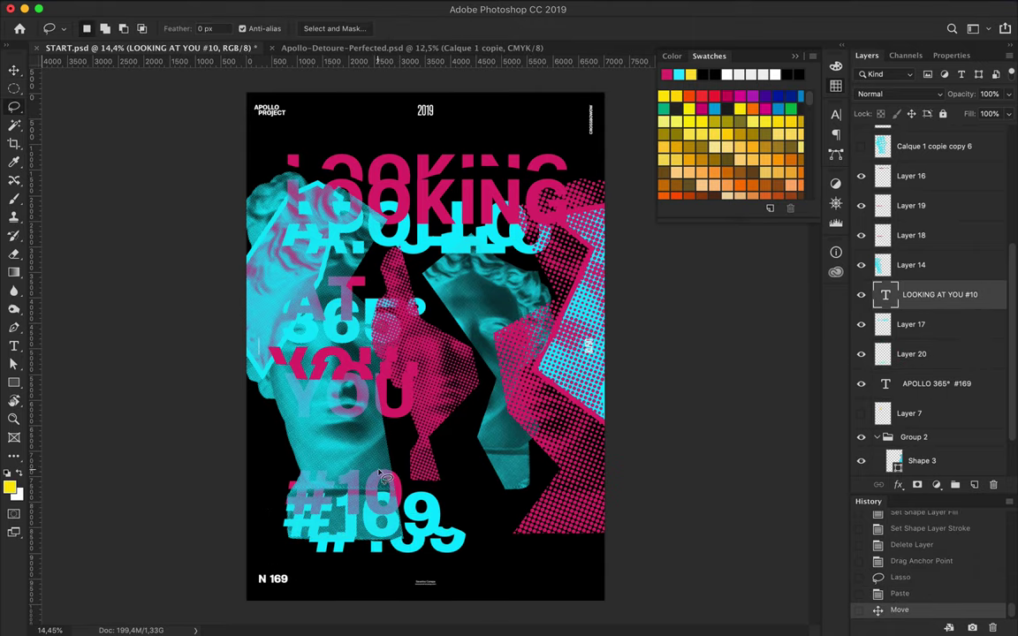
{"action": "left_click_drag", "start_coordinate": [277, 482], "coordinate": [270, 493]}
{"action": "key", "text": "ctrl+c"}
{"action": "key", "text": "ctrl+v"}
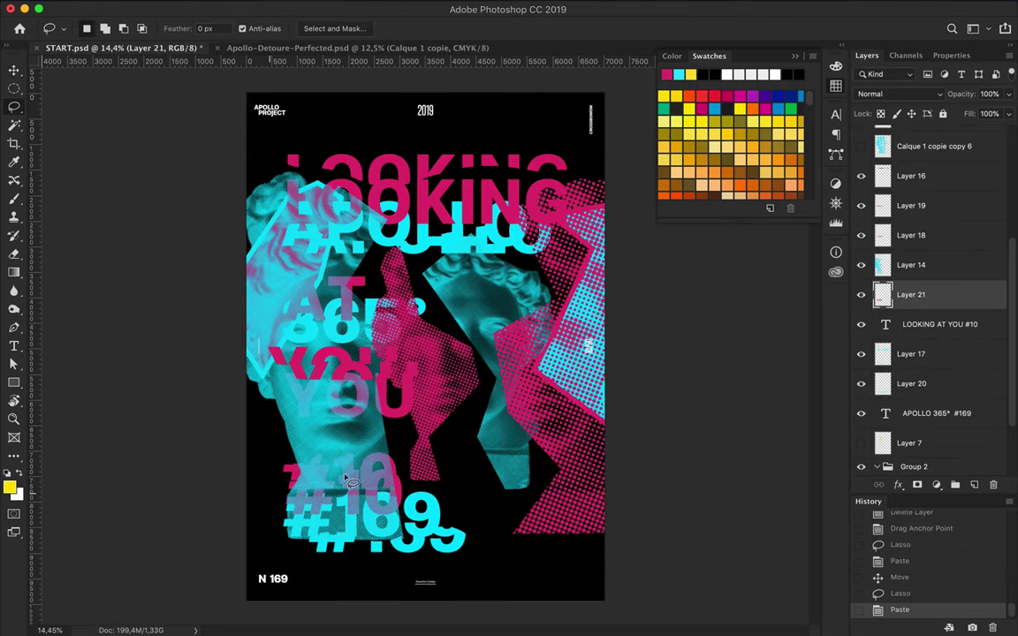
{"action": "key", "text": "v"}
{"action": "left_click_drag", "start_coordinate": [966, 295], "coordinate": [943, 150]}
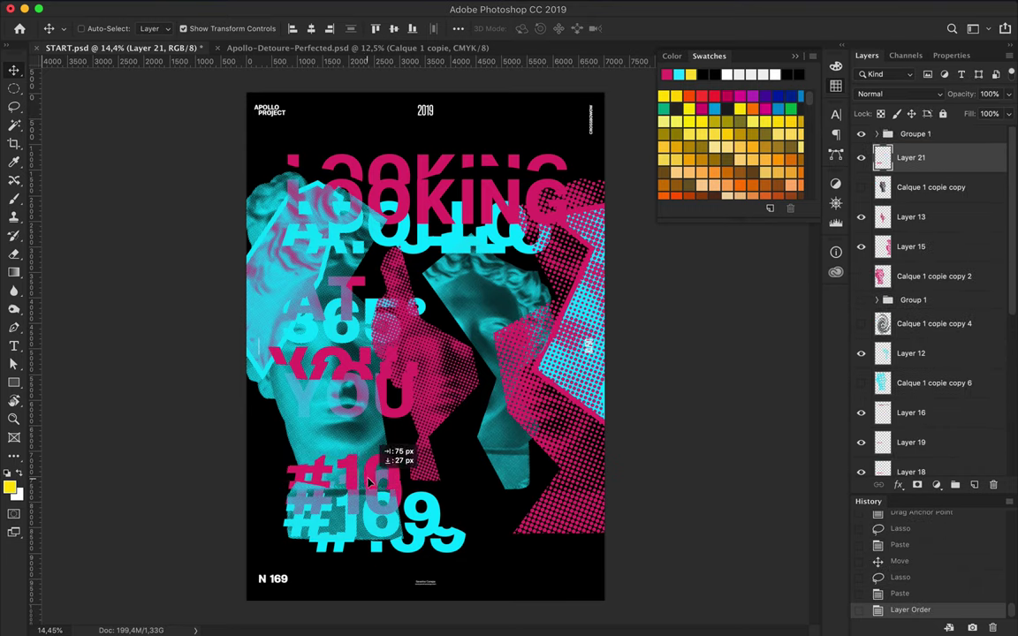
{"action": "left_click_drag", "start_coordinate": [370, 481], "coordinate": [398, 477]}
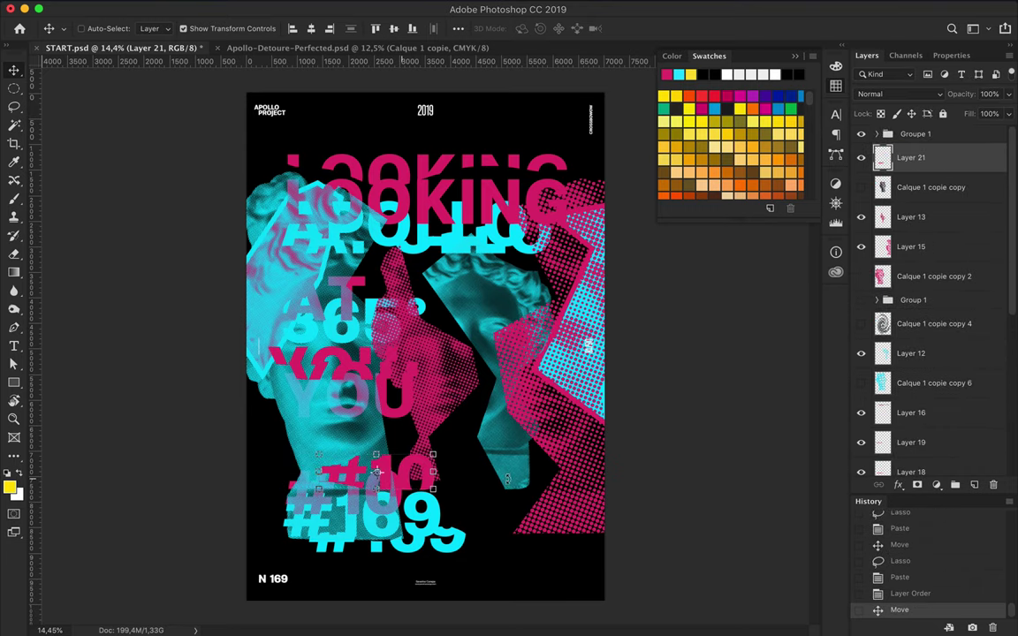
Paste a slice of the APOLLO 365° text onto a new layer and shift it out of line
{"action": "left_click", "coordinate": [433, 323], "text": "ctrl"}
{"action": "scroll", "coordinate": [938, 330], "scroll_direction": "down", "scroll_amount": 3}
{"action": "scroll", "coordinate": [938, 330], "scroll_direction": "down", "scroll_amount": 4}
{"action": "left_click", "coordinate": [938, 325]}
{"action": "key", "text": "l"}
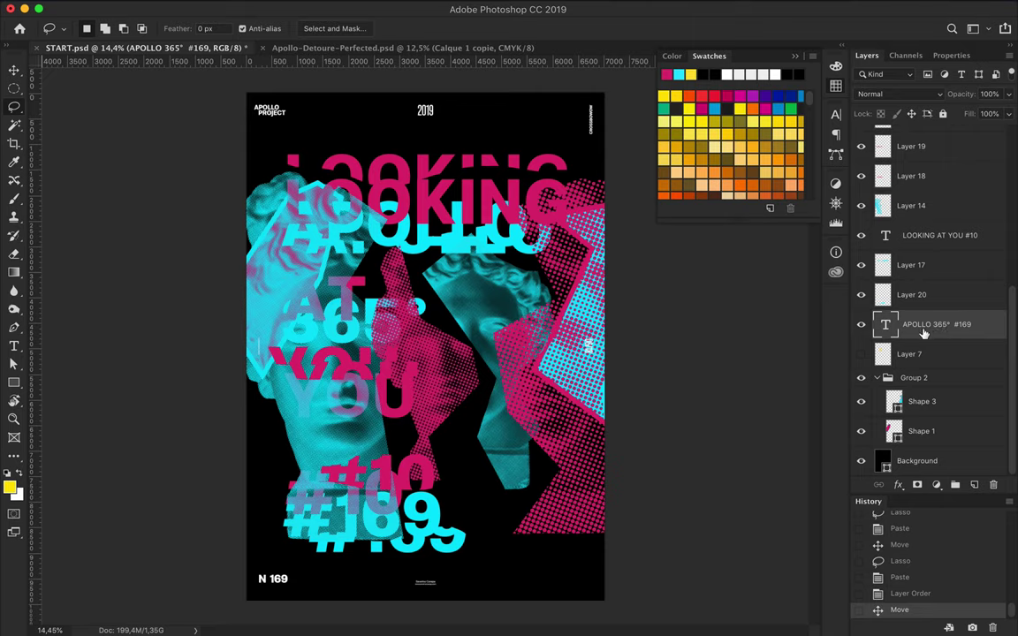
{"action": "key", "text": "ctrl+c"}
{"action": "key", "text": "ctrl+v"}
{"action": "key", "text": "v"}
{"action": "left_click_drag", "start_coordinate": [359, 292], "coordinate": [392, 302]}
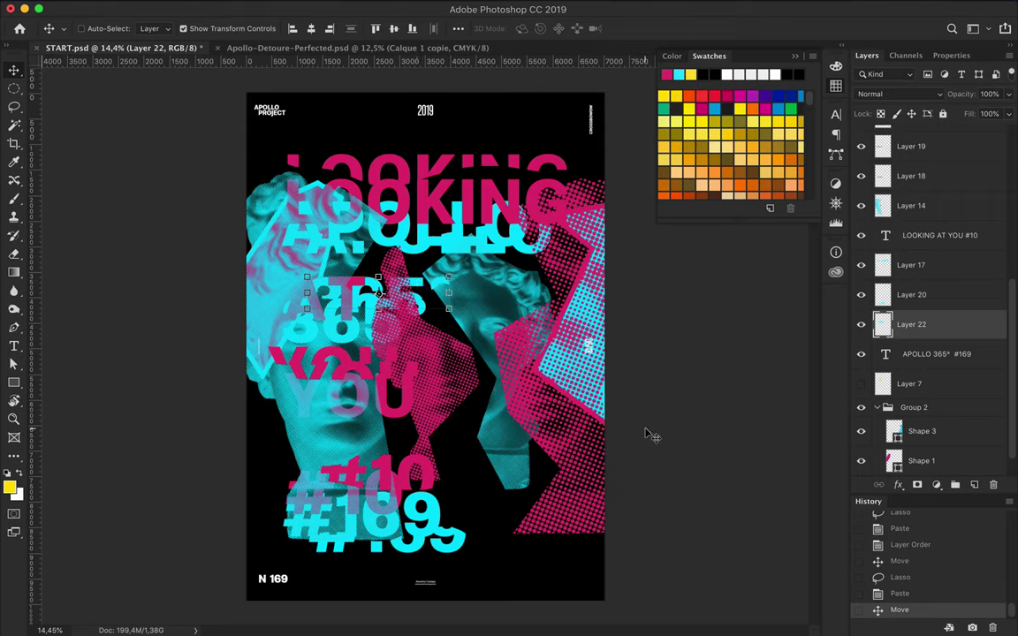
Save the poster, then flip and reshape the left cyan statue with Free Transform
{"action": "key", "text": "ctrl+s"}
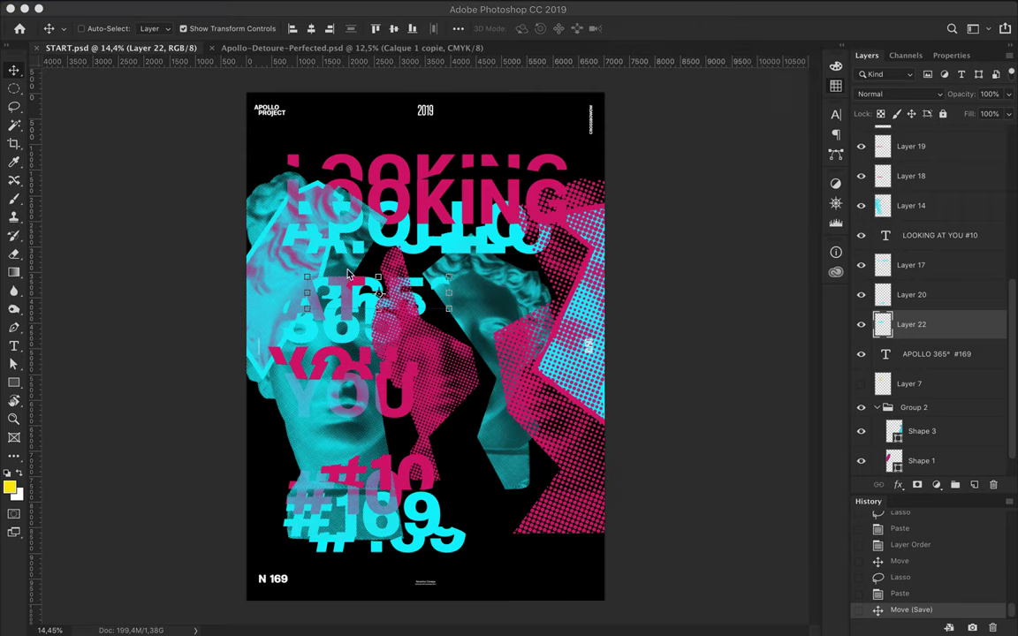
{"action": "left_click", "coordinate": [274, 201], "text": "ctrl"}
{"action": "key", "text": "ctrl+t"}
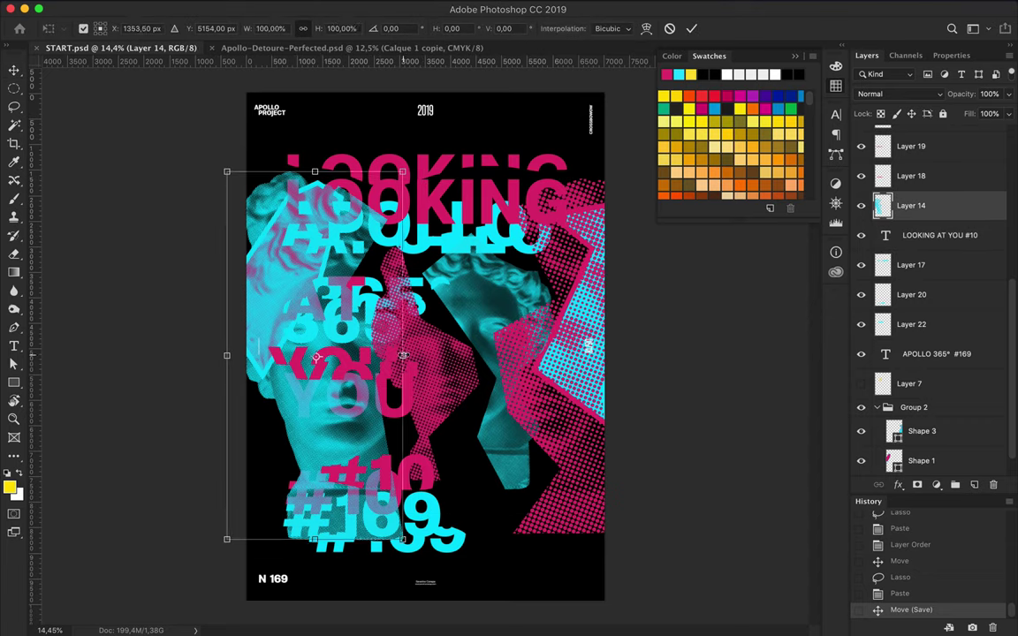
{"action": "left_click_drag", "start_coordinate": [405, 357], "coordinate": [393, 309]}
{"action": "key", "text": "Return"}
{"action": "key", "text": "ctrl+v"}
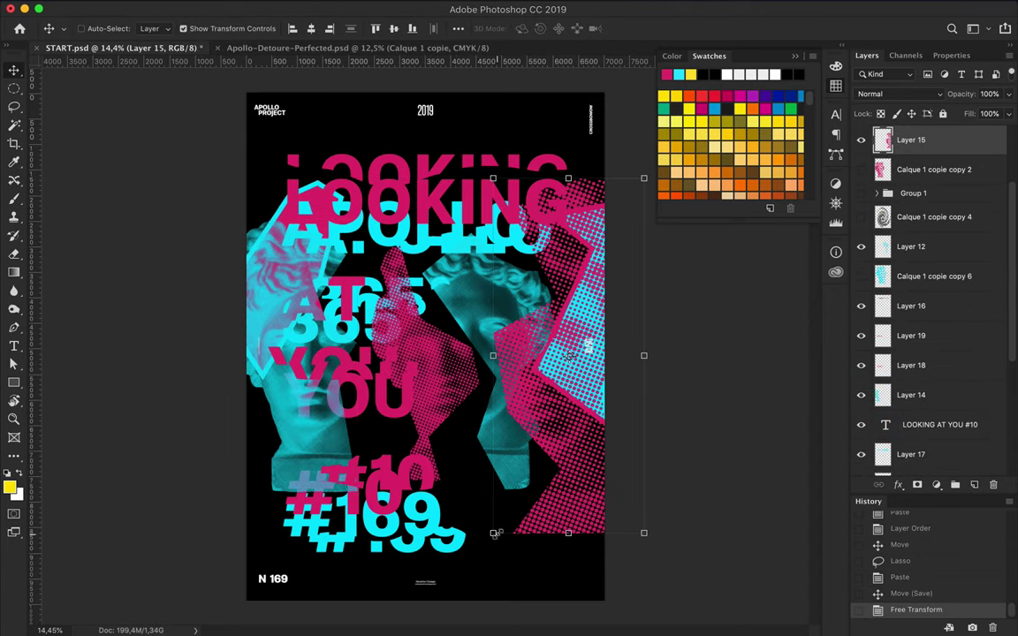
Move the pink statue piece down, reshape the middle statue, and place the pink shard beside it
{"action": "key", "text": "ctrl+t"}
{"action": "left_click_drag", "start_coordinate": [576, 444], "coordinate": [576, 474]}
{"action": "key", "text": "Return"}
{"action": "key", "text": "ctrl+v"}
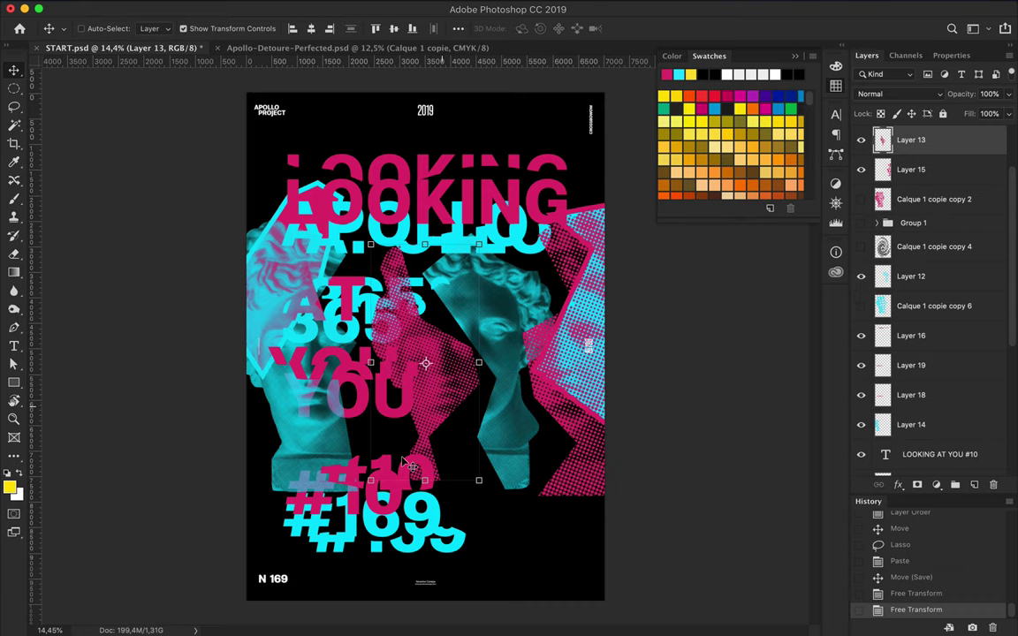
{"action": "key", "text": "ctrl+t"}
{"action": "key", "text": "Return"}
{"action": "left_click", "coordinate": [510, 400]}
{"action": "left_click_drag", "start_coordinate": [510, 400], "coordinate": [477, 353]}
{"action": "key", "text": "Return"}
{"action": "left_click_drag", "start_coordinate": [495, 415], "coordinate": [462, 366]}
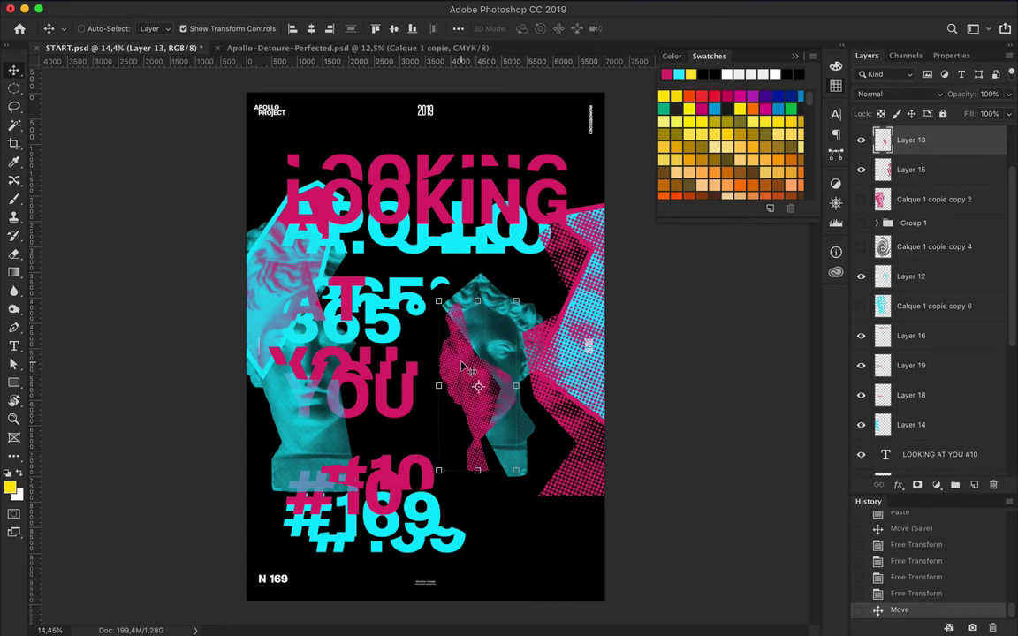
Alt-drag a right-shifted LOOKING AT YOU copy and duplicate the top LOOKING slice upward
{"action": "scroll", "coordinate": [439, 272], "scroll_direction": "up", "scroll_amount": 2}
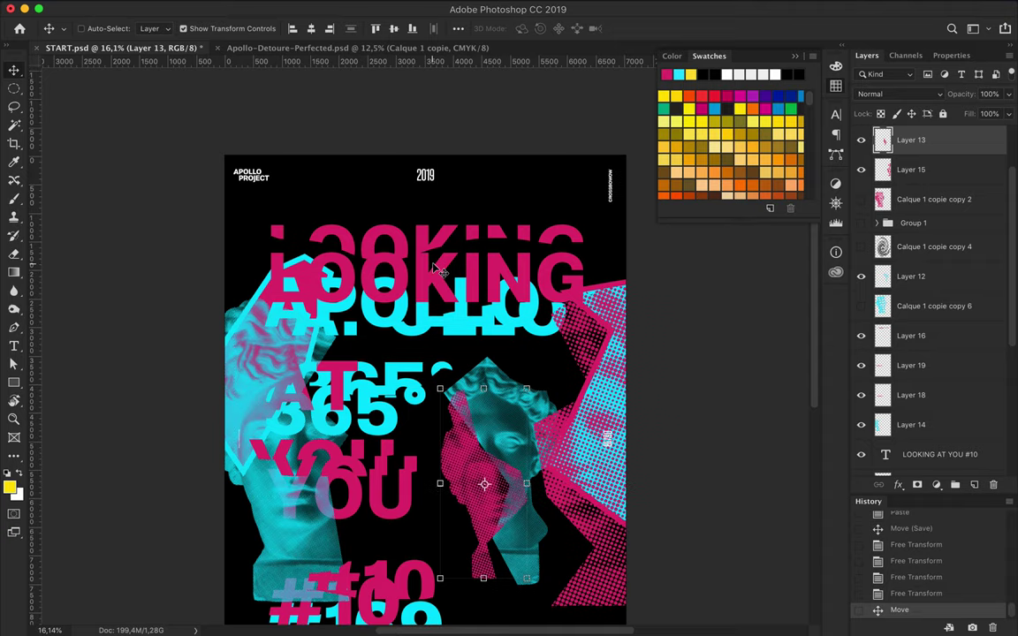
{"action": "left_click", "coordinate": [439, 283], "text": "super"}
{"action": "mouse_move", "coordinate": [433, 282]}
{"action": "left_mouse_down"}
{"action": "mouse_move", "coordinate": [334, 276]}
{"action": "mouse_move", "coordinate": [731, 267]}
{"action": "left_mouse_up"}
{"action": "scroll", "coordinate": [723, 370], "scroll_direction": "down", "scroll_amount": 2}
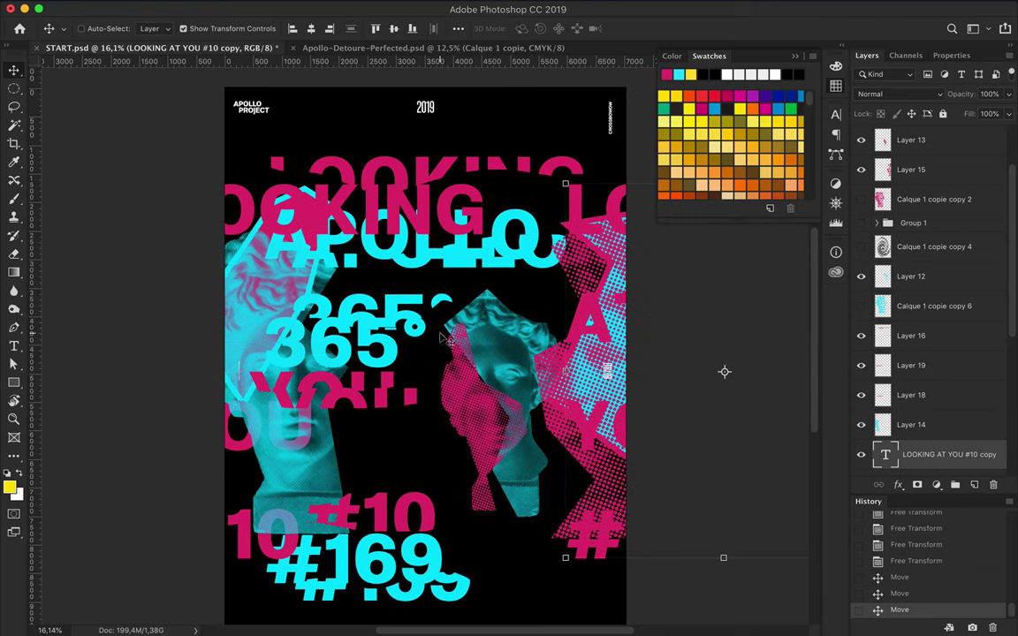
{"action": "left_click", "coordinate": [446, 172], "text": "super"}
{"action": "mouse_move", "coordinate": [446, 172]}
{"action": "left_mouse_down"}
{"action": "mouse_move", "coordinate": [398, 137]}
{"action": "mouse_move", "coordinate": [426, 145]}
{"action": "mouse_move", "coordinate": [428, 131]}
{"action": "left_mouse_up"}
{"action": "key", "text": "super+t"}
{"action": "key", "text": "Return"}
Shrink a second LOOKING slice copy and add a shifted APOLLO 365° #169 duplicate
{"action": "key", "text": "alt+bracketleft"}
{"action": "key", "text": "super+t"}
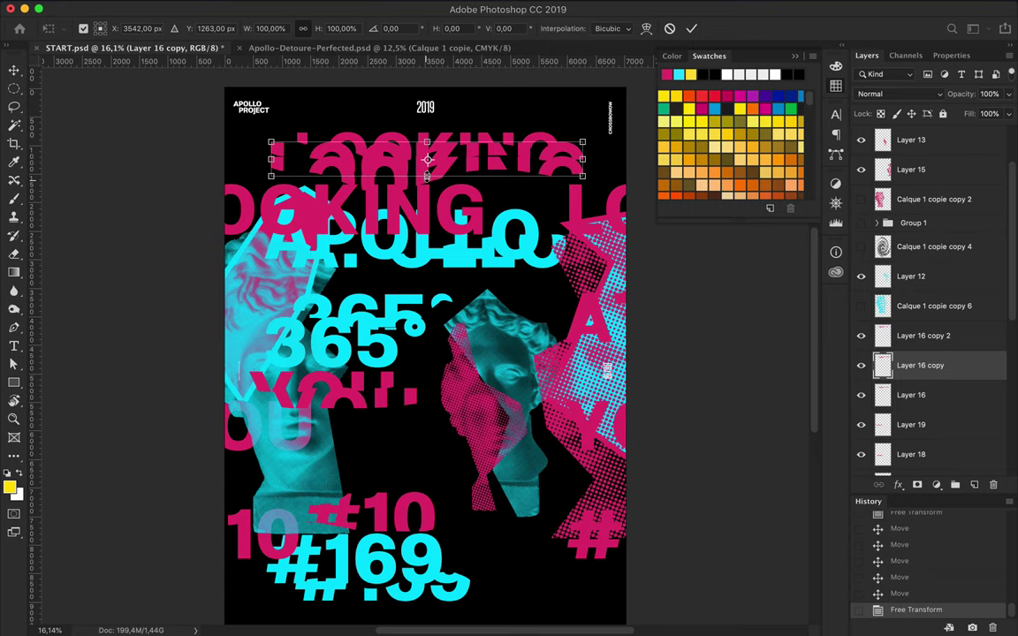
{"action": "left_click_drag", "start_coordinate": [384, 162], "coordinate": [397, 172]}
{"action": "key", "text": "Return"}
{"action": "left_click", "coordinate": [435, 552], "text": "super"}
{"action": "mouse_move", "coordinate": [428, 583]}
{"action": "left_mouse_down"}
{"action": "mouse_move", "coordinate": [274, 583]}
{"action": "mouse_move", "coordinate": [476, 576]}
{"action": "left_mouse_up"}
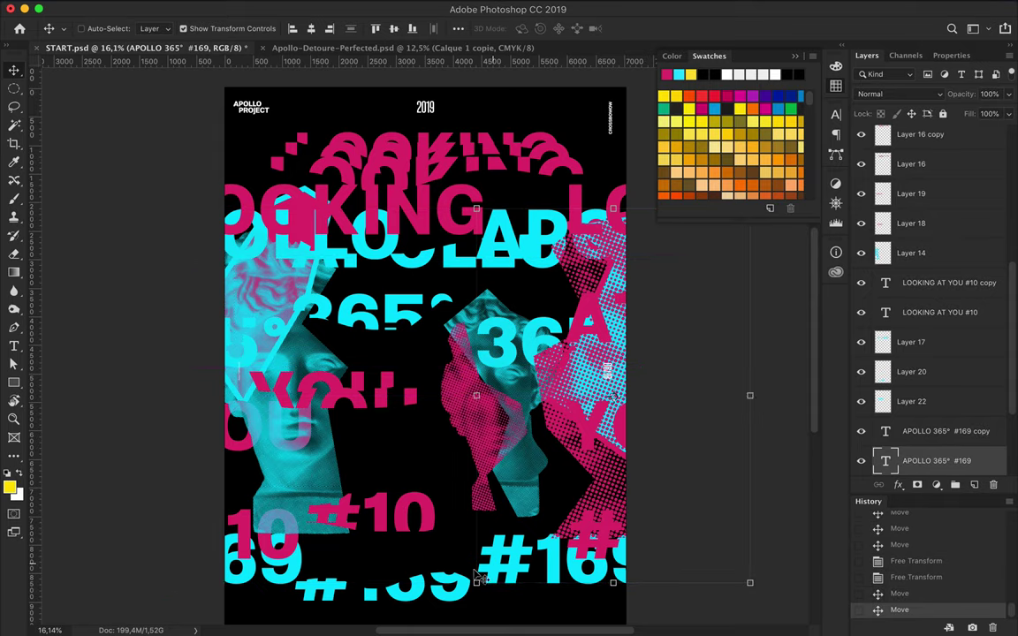
Duplicate the #169 slice twice, transforming each copy
{"action": "left_click", "coordinate": [478, 576], "text": "super"}
{"action": "scroll", "coordinate": [478, 576], "scroll_direction": "down", "scroll_amount": 2}
{"action": "key", "text": "super+j"}
{"action": "key", "text": "super+t"}
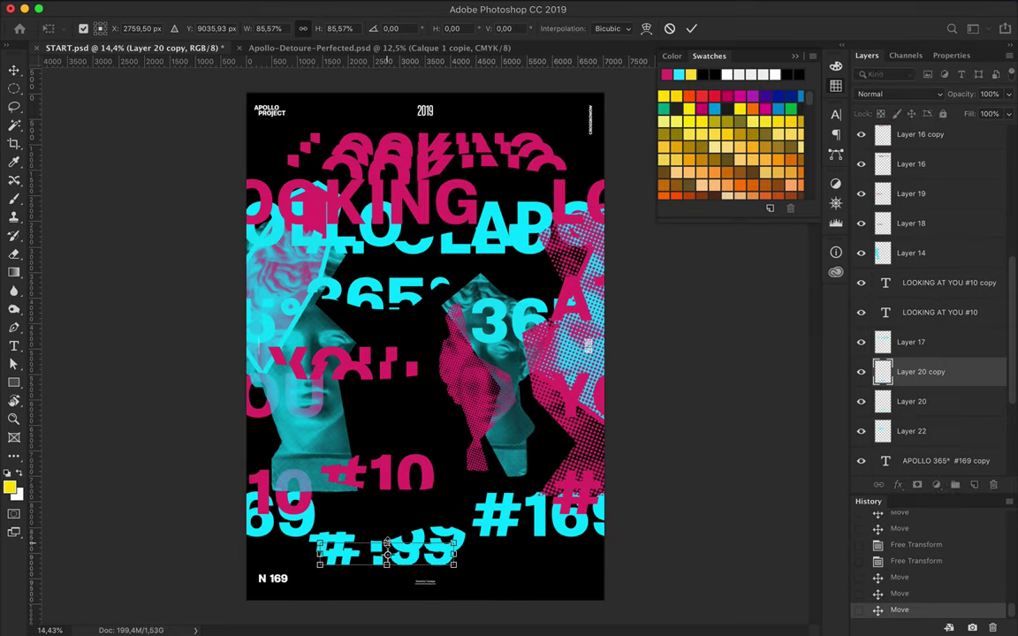
{"action": "key", "text": "Return"}
{"action": "key", "text": "super+j"}
{"action": "key", "text": "super+t"}
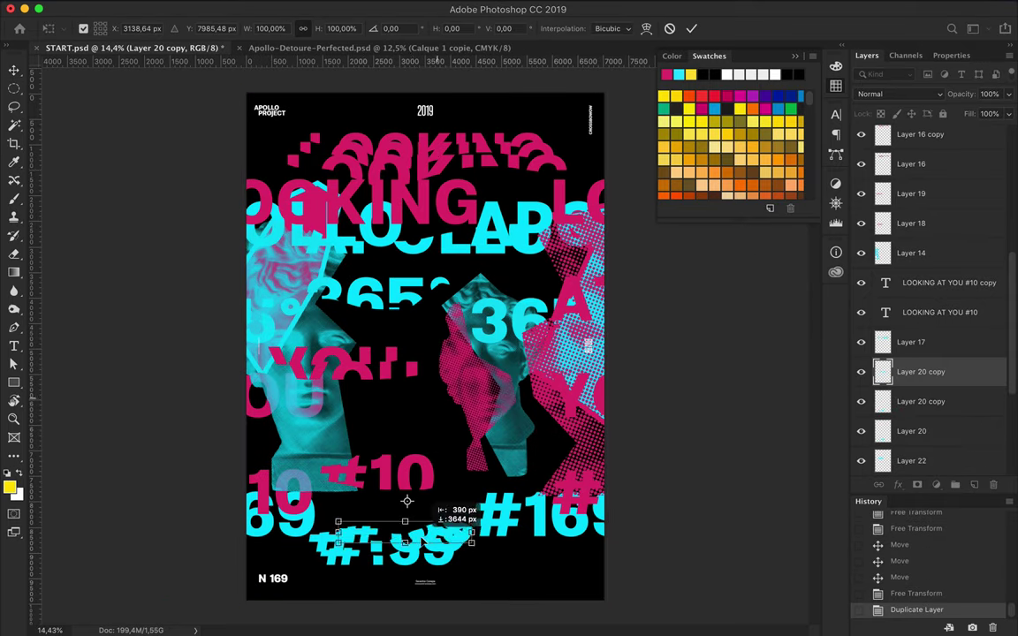
{"action": "key", "text": "Return"}
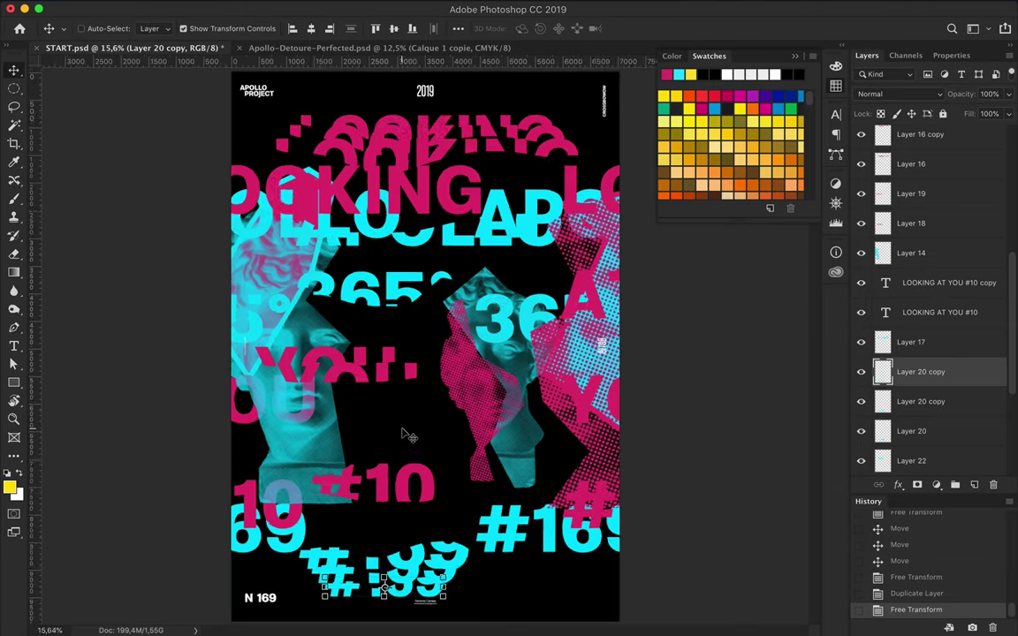
Add a transformed copy of a pink text slice lower down
{"action": "scroll", "coordinate": [402, 431], "scroll_direction": "down", "scroll_amount": 1}
{"action": "left_click", "coordinate": [371, 382], "text": "super"}
{"action": "mouse_move", "coordinate": [371, 381]}
{"action": "left_mouse_down"}
{"action": "mouse_move", "coordinate": [376, 393]}
{"action": "mouse_move", "coordinate": [351, 411]}
{"action": "mouse_move", "coordinate": [368, 415]}
{"action": "left_mouse_up"}
{"action": "key", "text": "super+t"}
{"action": "key", "text": "Return"}
{"action": "key", "text": "super+t"}
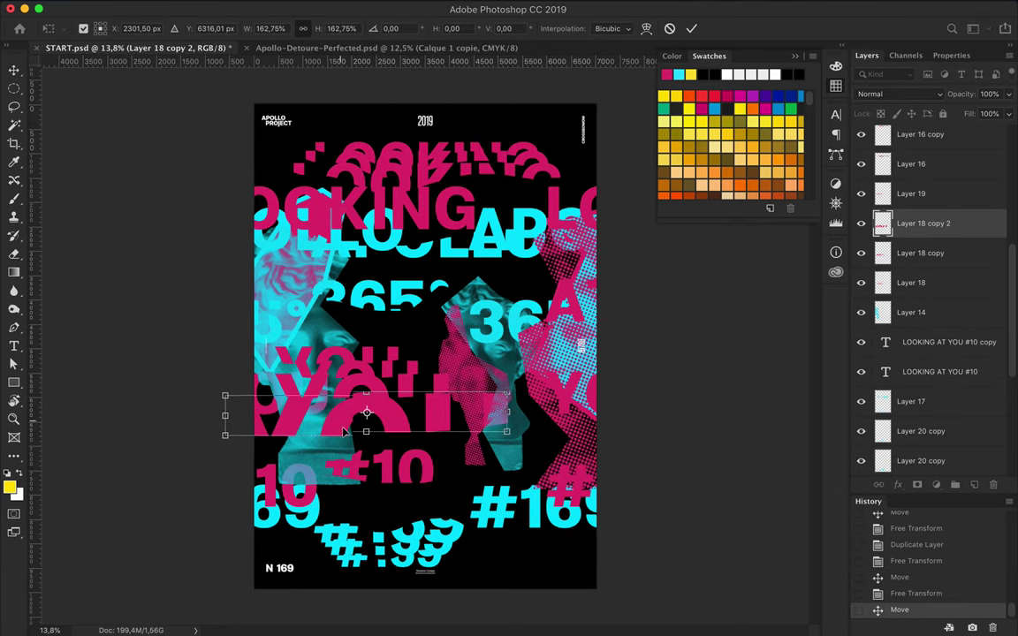
{"action": "key", "text": "Return"}
Hide the original LOOKING AT YOU #10 text, add lower slice copies, and reveal the pink LOOKING text
{"action": "left_click", "coordinate": [413, 301], "text": "super"}
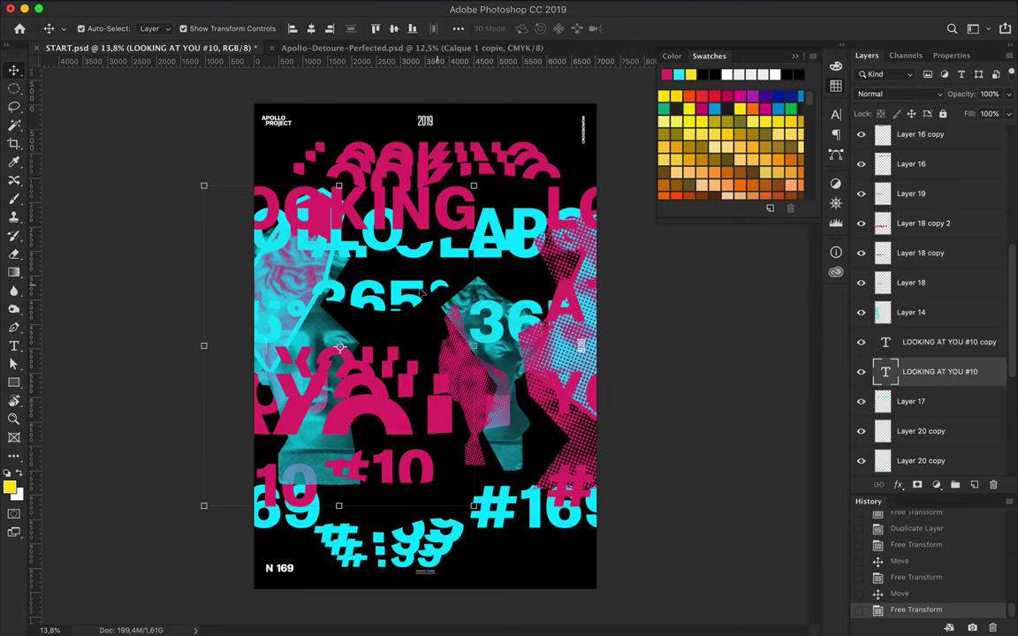
{"action": "left_click", "coordinate": [857, 372]}
{"action": "left_click_drag", "start_coordinate": [380, 296], "coordinate": [381, 328]}
{"action": "key", "text": "super+t"}
{"action": "key", "text": "Return"}
{"action": "key", "text": "super+t"}
{"action": "key", "text": "Return"}
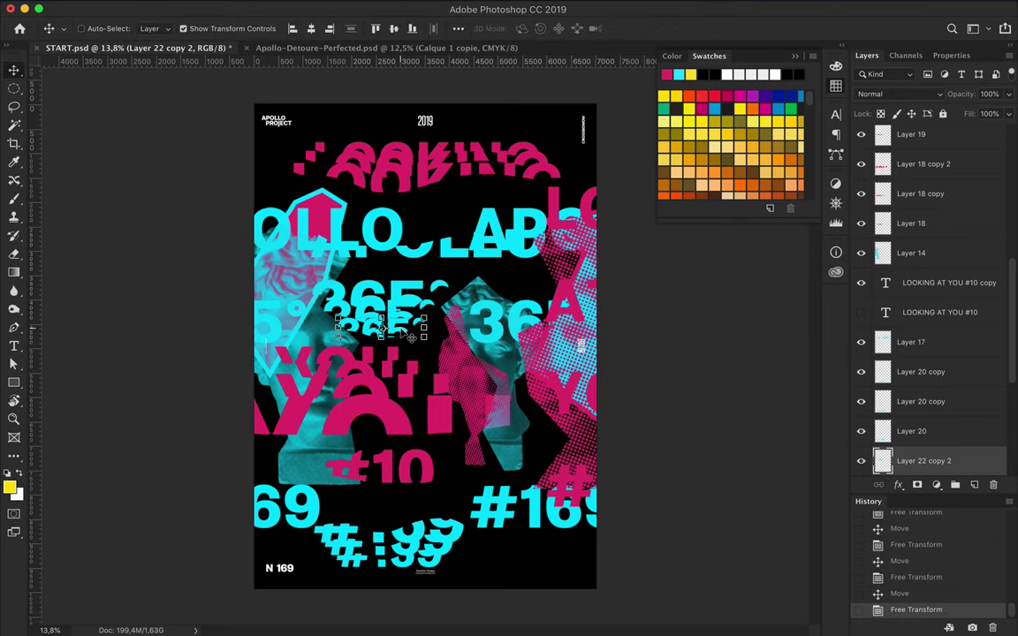
{"action": "left_click", "coordinate": [861, 312]}
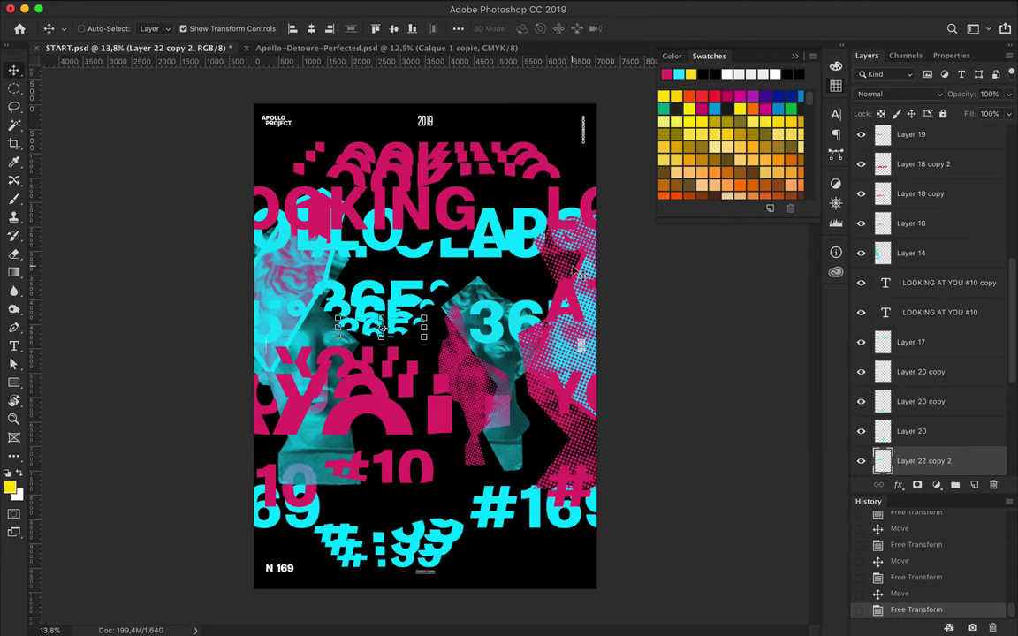
{"action": "left_click", "coordinate": [512, 244], "text": "super"}
{"action": "left_click", "coordinate": [333, 456], "text": "super"}
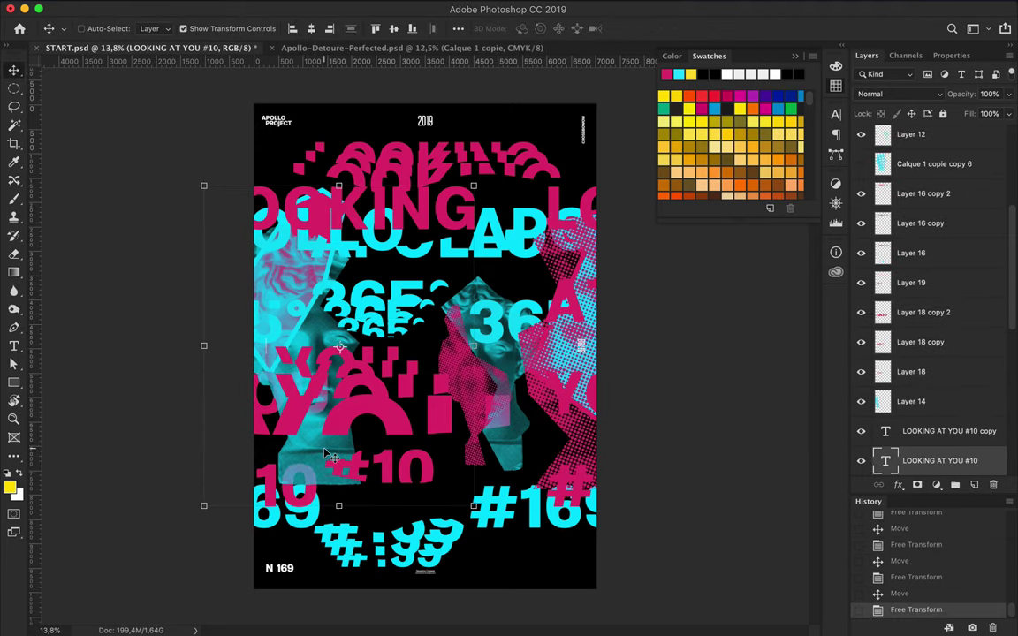
Place a resized copy of the cyan Layer 12 head lower on the poster
{"action": "left_click", "coordinate": [396, 266], "text": "super"}
{"action": "mouse_move", "coordinate": [396, 267]}
{"action": "left_mouse_down"}
{"action": "mouse_move", "coordinate": [484, 375]}
{"action": "mouse_move", "coordinate": [370, 491]}
{"action": "left_mouse_up"}
{"action": "key", "text": "super+t"}
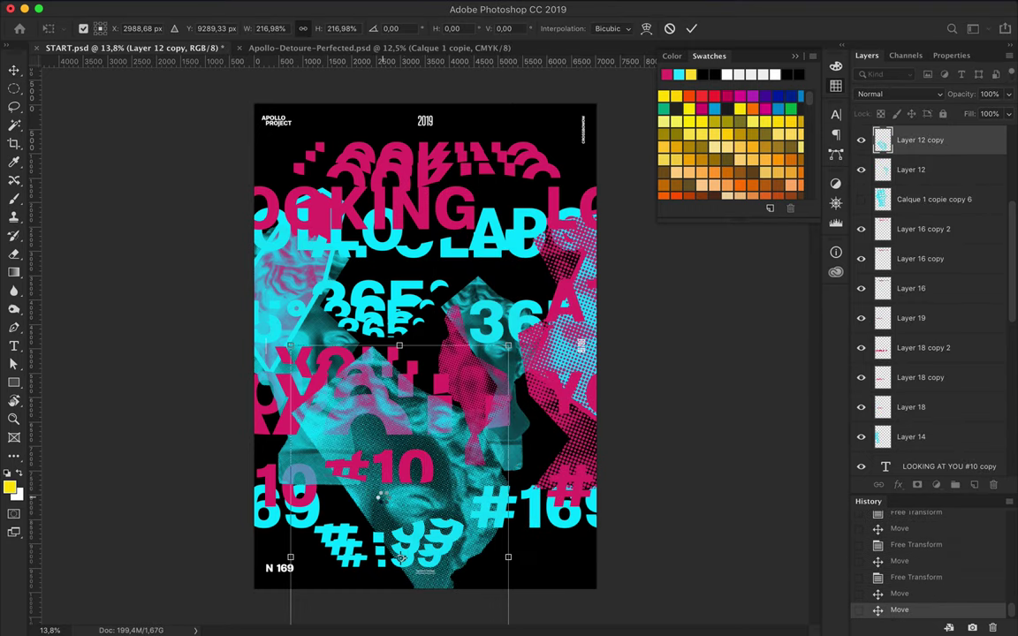
{"action": "key", "text": "Return"}
Place a scaled copy of the pink Layer 15 halftone head near the top
{"action": "left_click", "coordinate": [383, 402], "text": "super"}
{"action": "key", "text": "super+t"}
{"action": "mouse_move", "coordinate": [383, 402]}
{"action": "left_mouse_down"}
{"action": "mouse_move", "coordinate": [442, 199]}
{"action": "mouse_move", "coordinate": [461, 260]}
{"action": "left_mouse_up"}
{"action": "key", "text": "Return"}
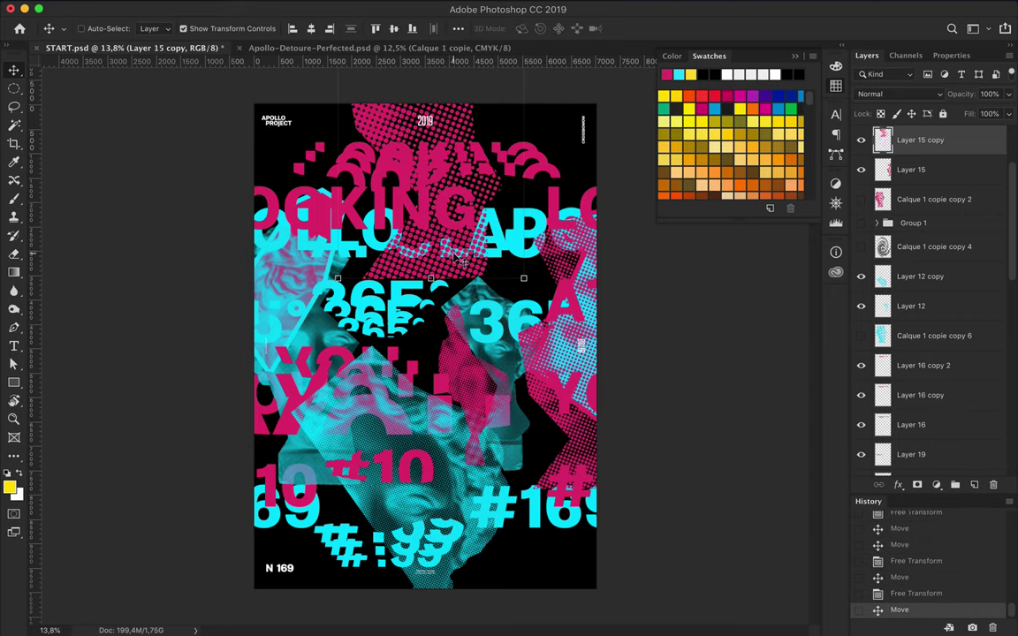
Start a new text line near the top of the poster
{"action": "key", "text": "t"}
{"action": "left_click", "coordinate": [387, 314]}
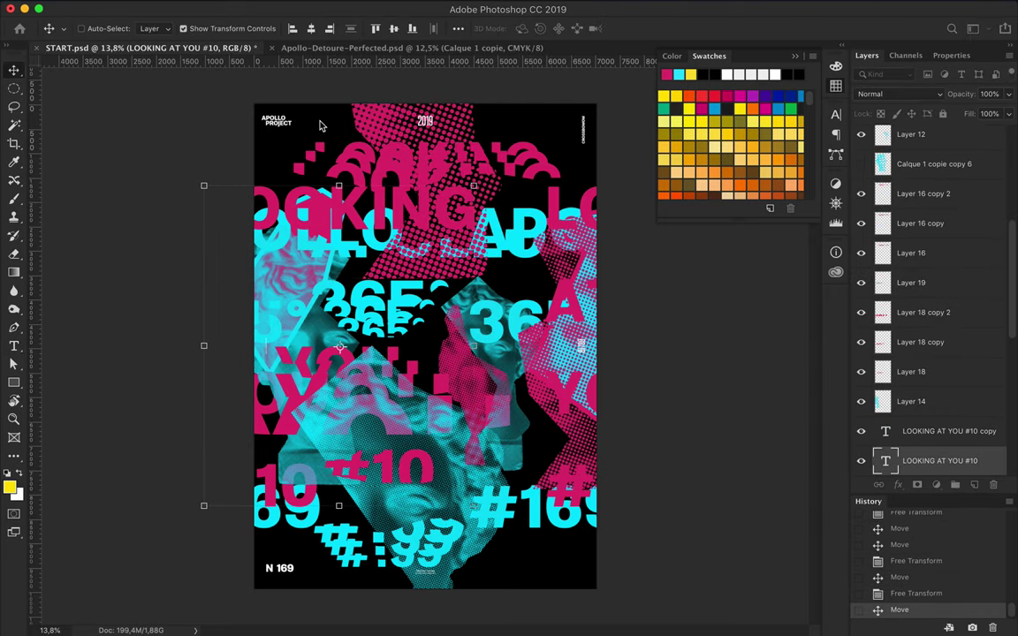
{"action": "left_click", "coordinate": [322, 119]}
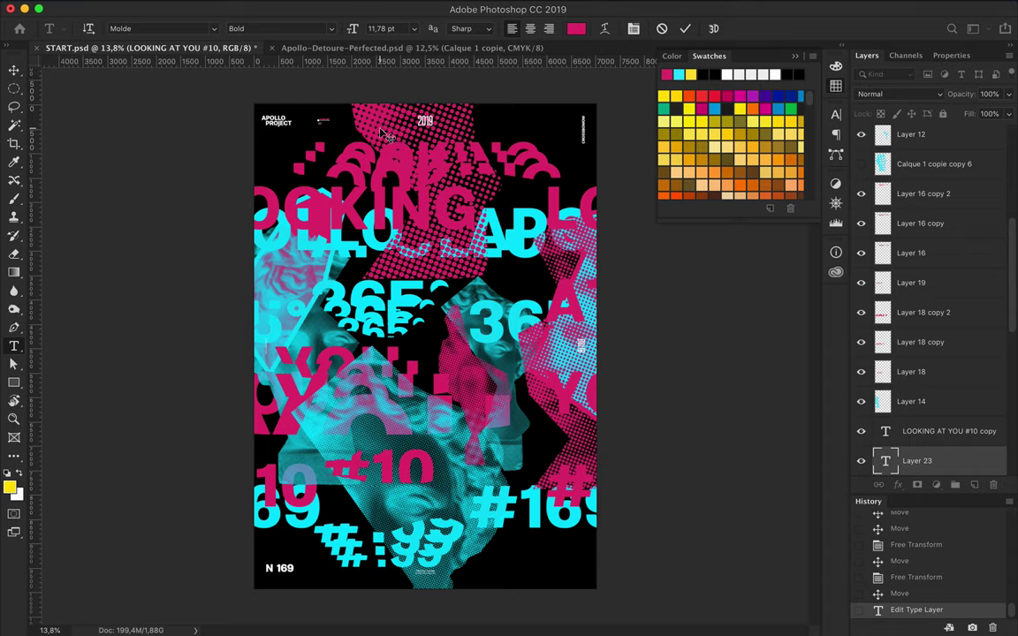
Paste the LOOKING AT YOU text and enlarge it across the upper poster
{"action": "key", "text": "ctrl+v"}
{"action": "key", "text": "ctrl+Return"}
{"action": "key", "text": "v"}
{"action": "key", "text": "ctrl+t"}
{"action": "left_click_drag", "start_coordinate": [221, 98], "coordinate": [391, 190]}
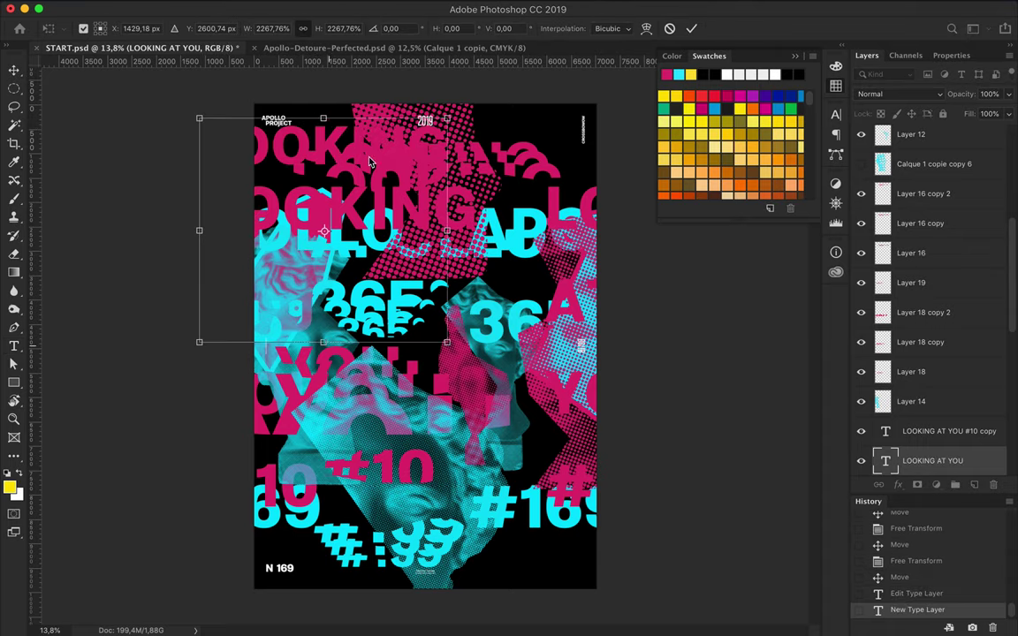
{"action": "key", "text": "Return"}
Make the headline text white and shift it left on the poster
{"action": "key", "text": "t"}
{"action": "left_click", "coordinate": [539, 29]}
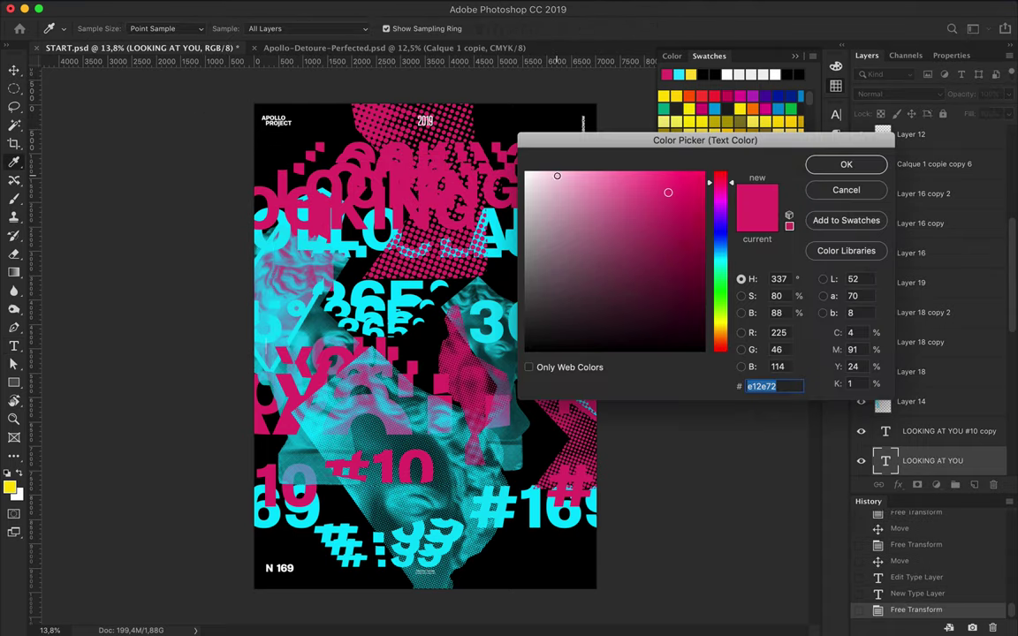
{"action": "left_click", "coordinate": [845, 163]}
{"action": "key", "text": "v"}
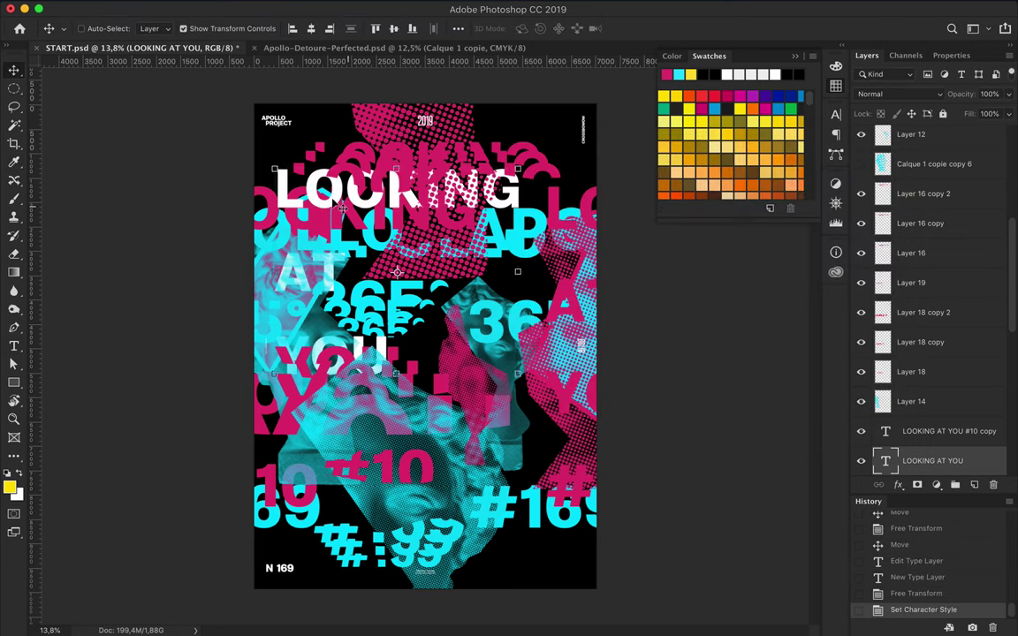
{"action": "left_click_drag", "start_coordinate": [340, 190], "coordinate": [352, 228]}
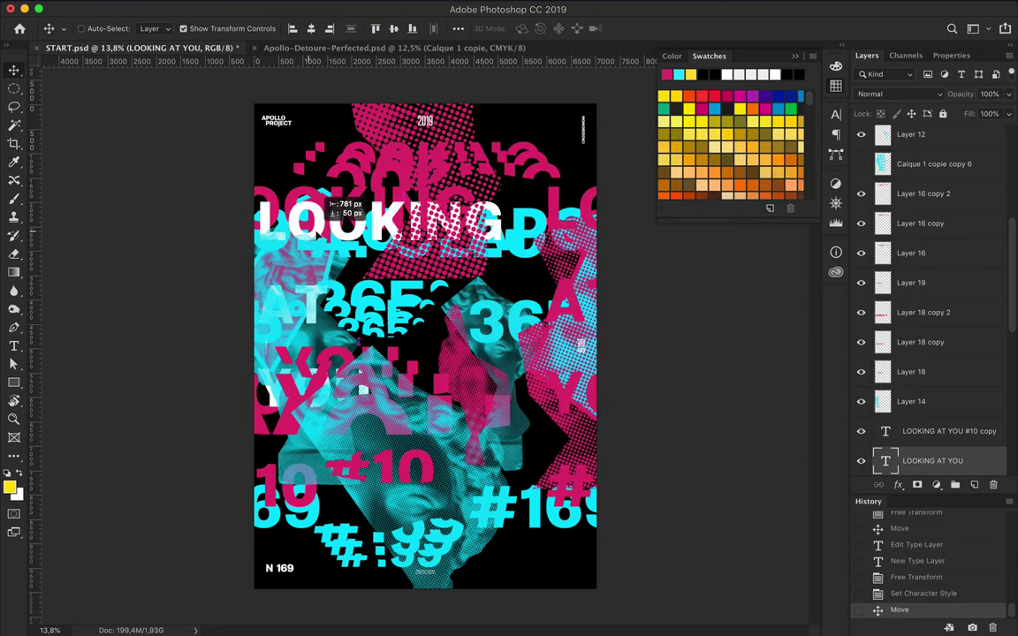
{"action": "left_click_drag", "start_coordinate": [350, 228], "coordinate": [346, 231]}
Draw a white-filled, no-stroke pen polygon rising toward the right head
{"action": "key", "text": "p"}
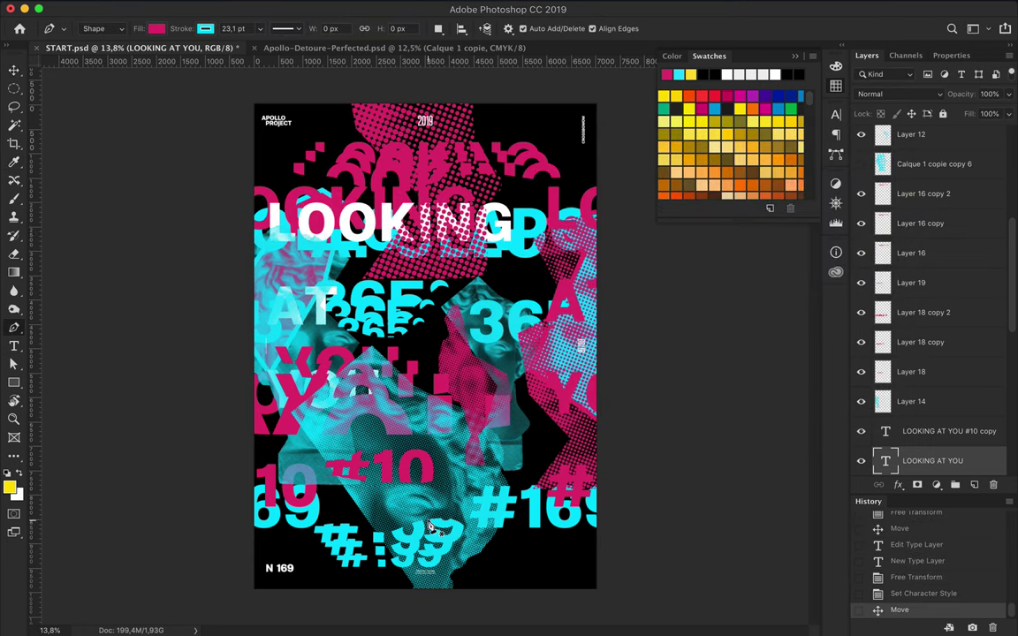
{"action": "left_click", "coordinate": [424, 517]}
{"action": "left_click", "coordinate": [449, 487]}
{"action": "left_click", "coordinate": [504, 451]}
{"action": "left_click", "coordinate": [515, 413]}
{"action": "left_click", "coordinate": [527, 371]}
{"action": "left_click", "coordinate": [513, 327]}
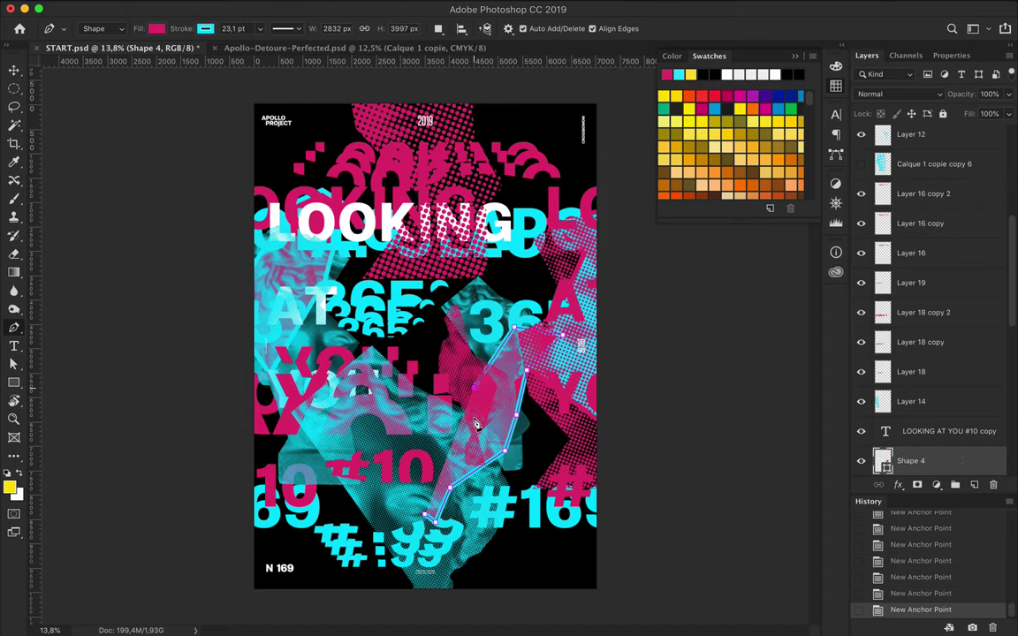
{"action": "left_click", "coordinate": [205, 28]}
{"action": "left_click", "coordinate": [144, 84]}
{"action": "left_click", "coordinate": [156, 28]}
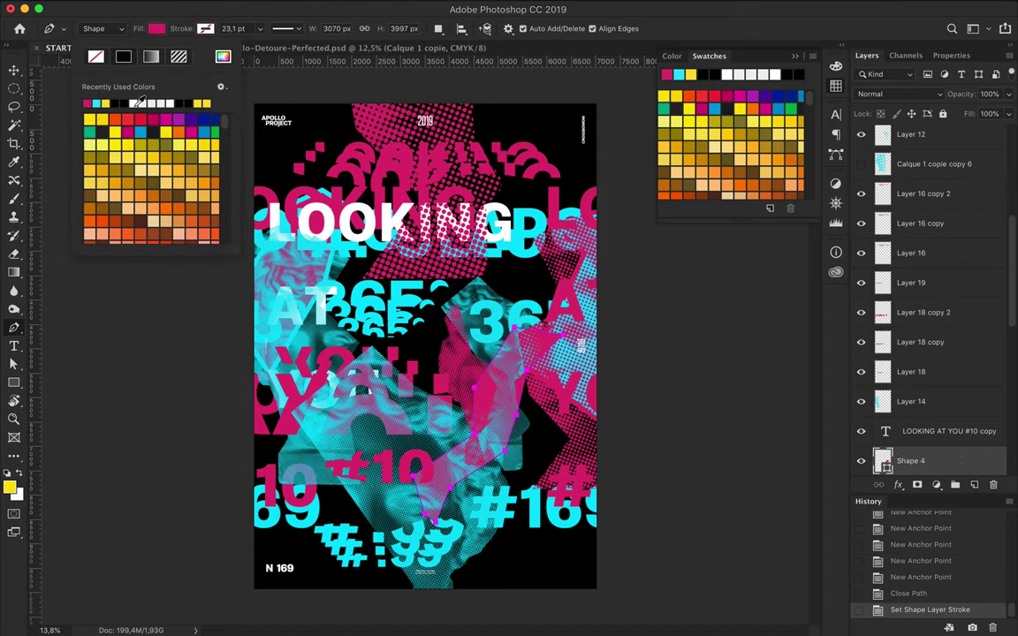
{"action": "left_click", "coordinate": [126, 90]}
Move Shape 4 into Group 2, below Shape 1
{"action": "key", "text": "v"}
{"action": "scroll", "coordinate": [991, 354], "scroll_direction": "down", "scroll_amount": 5}
{"action": "left_click_drag", "start_coordinate": [910, 170], "coordinate": [919, 442]}
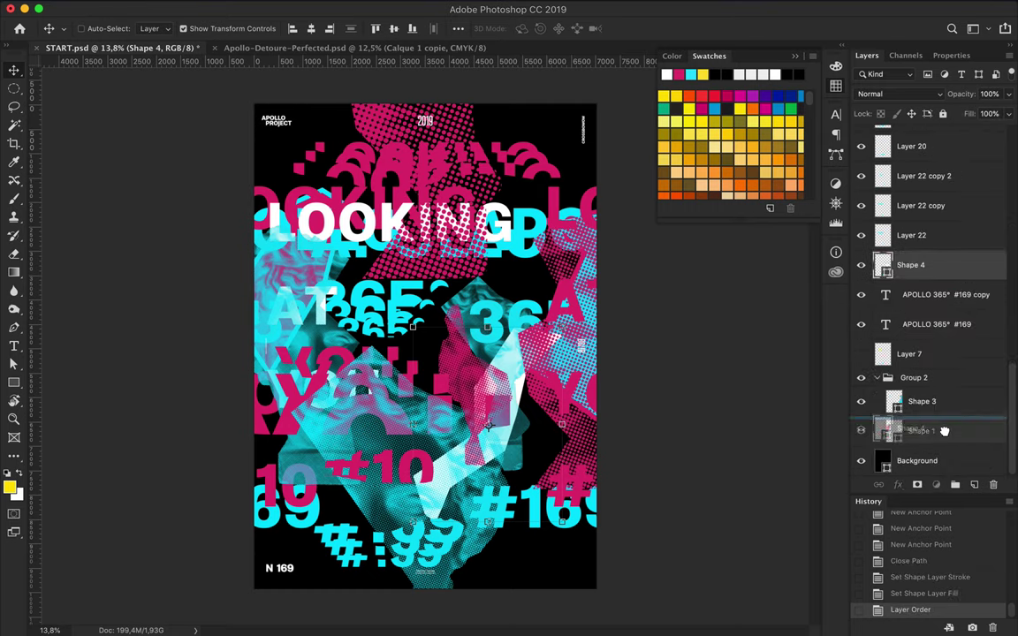
{"action": "left_click_drag", "start_coordinate": [910, 261], "coordinate": [918, 420]}
Draw a white shape from the poster bottom up to the upper left
{"action": "key", "text": "p"}
{"action": "left_click", "coordinate": [356, 597]}
{"action": "left_click", "coordinate": [335, 562]}
{"action": "left_click", "coordinate": [318, 510]}
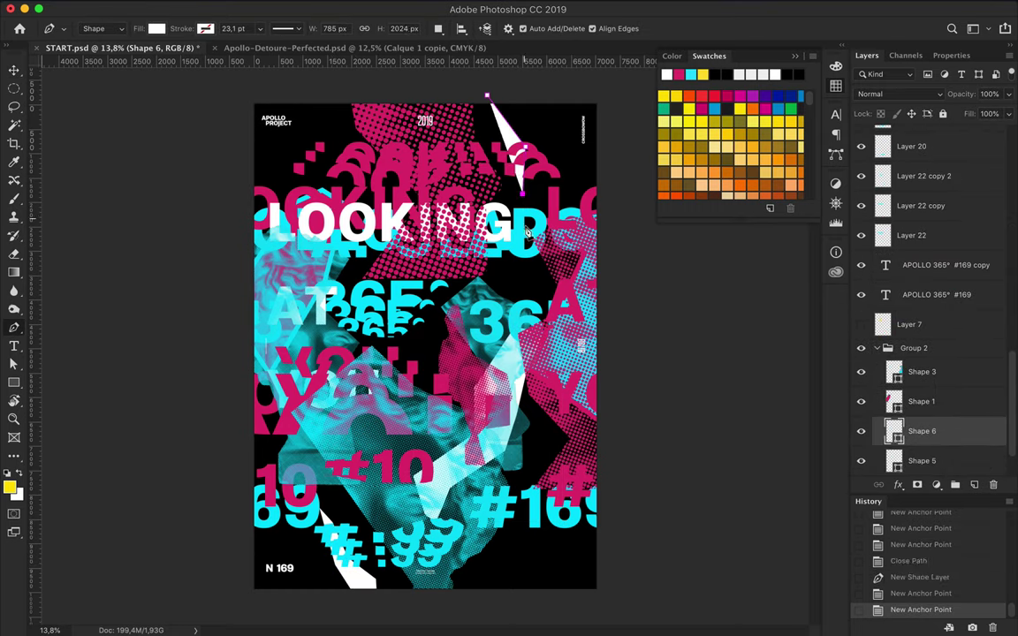
{"action": "left_click", "coordinate": [542, 174]}
{"action": "left_click", "coordinate": [534, 141]}
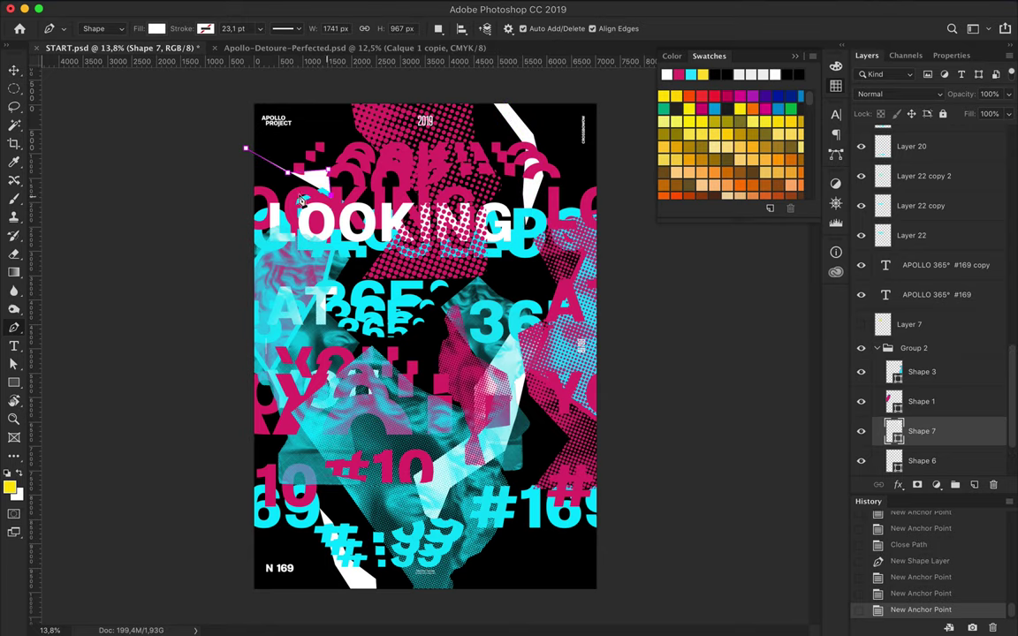
{"action": "left_click", "coordinate": [240, 154]}
{"action": "left_click", "coordinate": [276, 184]}
Draw another white slash shape down the centre of the poster
{"action": "left_click", "coordinate": [460, 286]}
{"action": "left_click", "coordinate": [456, 303]}
{"action": "left_click", "coordinate": [433, 373]}
{"action": "left_click", "coordinate": [414, 408]}
{"action": "left_click", "coordinate": [420, 437]}
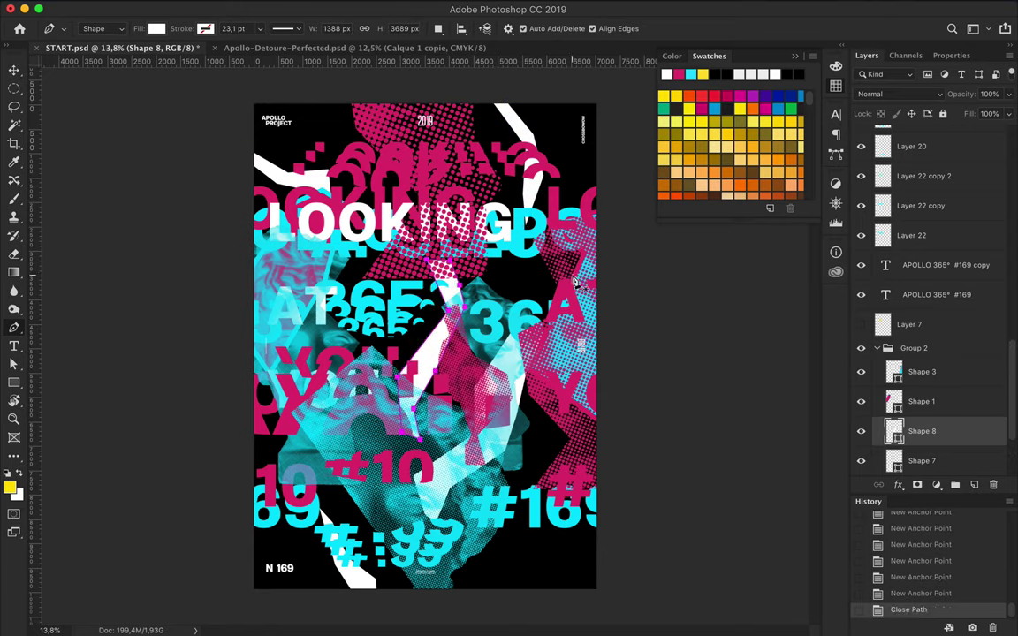
Select the LOOKING AT YOU text layer for editing
{"action": "key", "text": "v"}
{"action": "left_click", "coordinate": [383, 224]}
{"action": "key", "text": "t"}
{"action": "scroll", "coordinate": [315, 28], "scroll_direction": "down", "scroll_amount": 2}
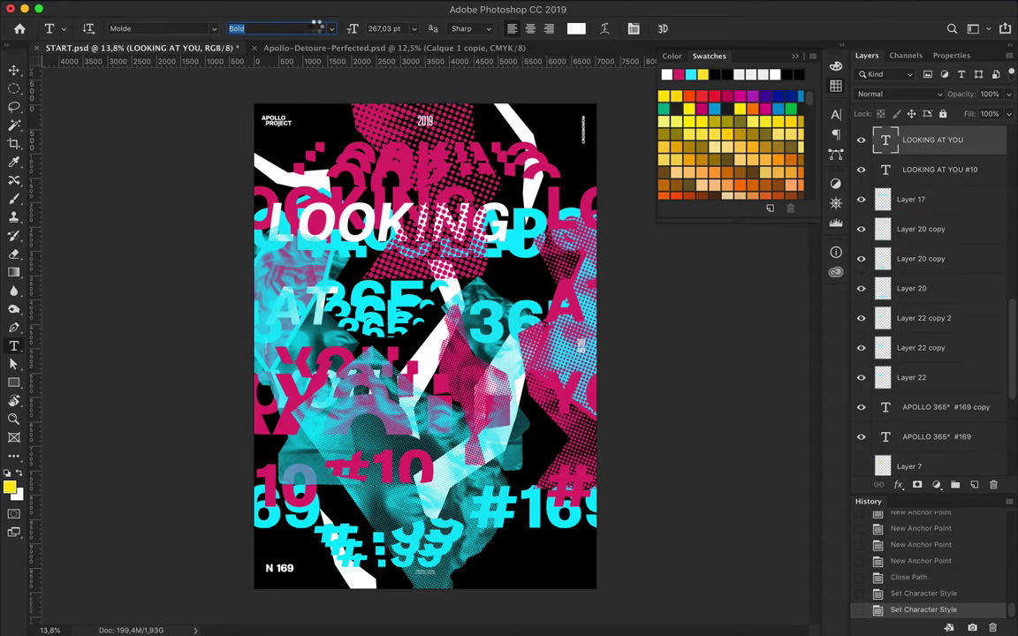
Add an enlarged LOOKING AT YOU copy just above Background, nudged up and right
{"action": "scroll", "coordinate": [315, 28], "scroll_direction": "down", "scroll_amount": 2}
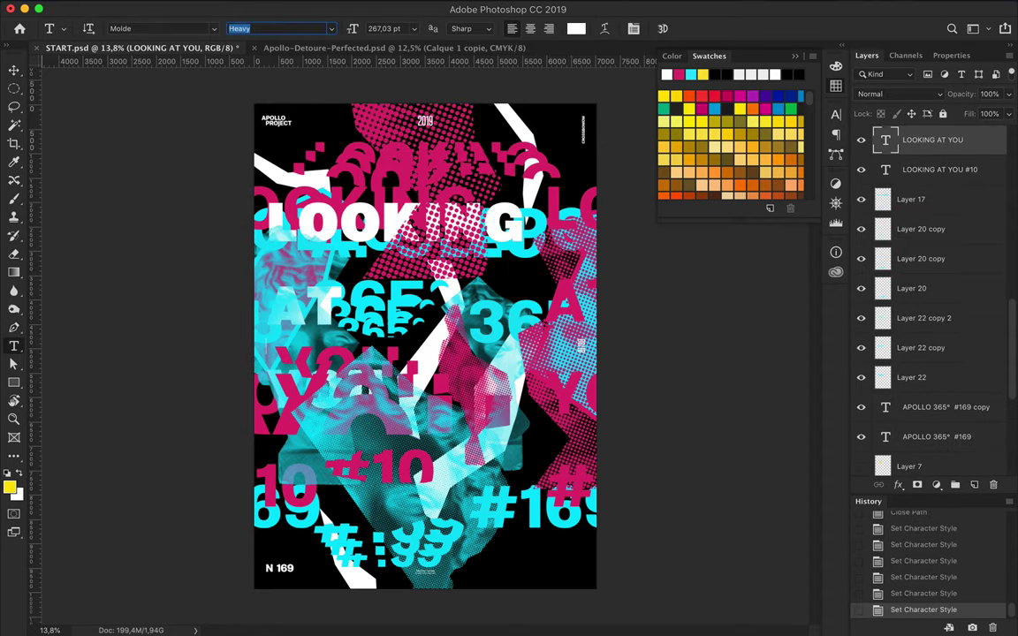
{"action": "key", "text": "v"}
{"action": "mouse_move", "coordinate": [352, 202]}
{"action": "left_mouse_down"}
{"action": "mouse_move", "coordinate": [503, 350]}
{"action": "mouse_move", "coordinate": [506, 328]}
{"action": "left_mouse_up"}
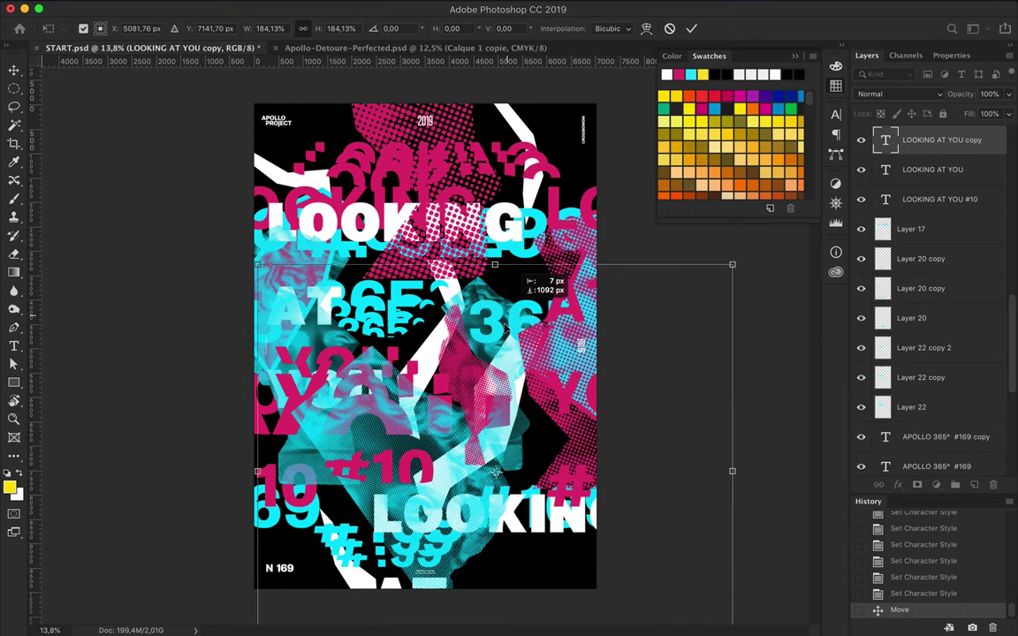
{"action": "left_click_drag", "start_coordinate": [926, 139], "coordinate": [926, 450]}
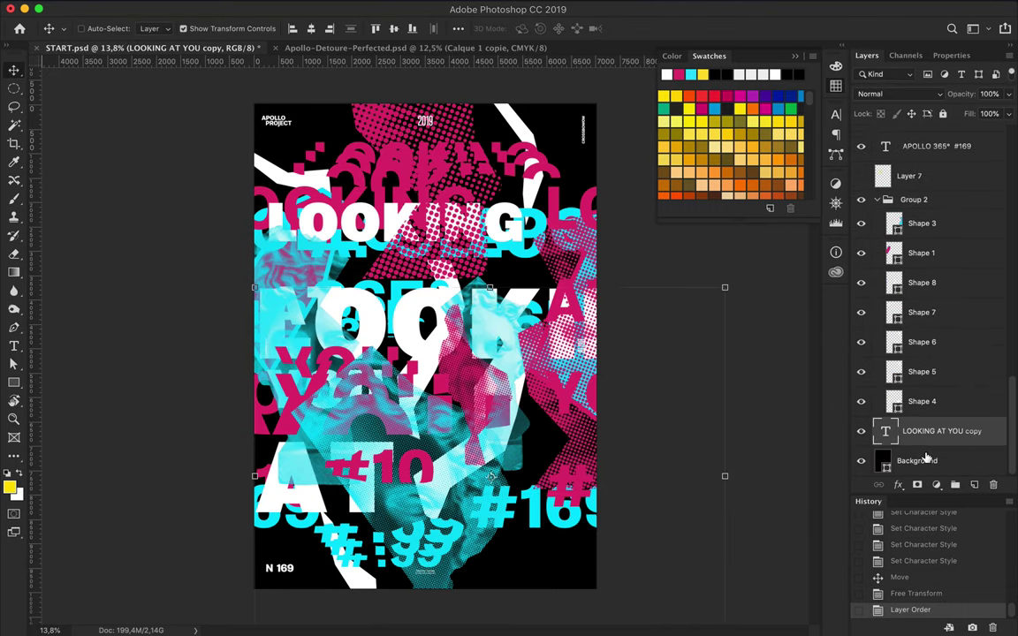
{"action": "left_click_drag", "start_coordinate": [425, 360], "coordinate": [448, 347]}
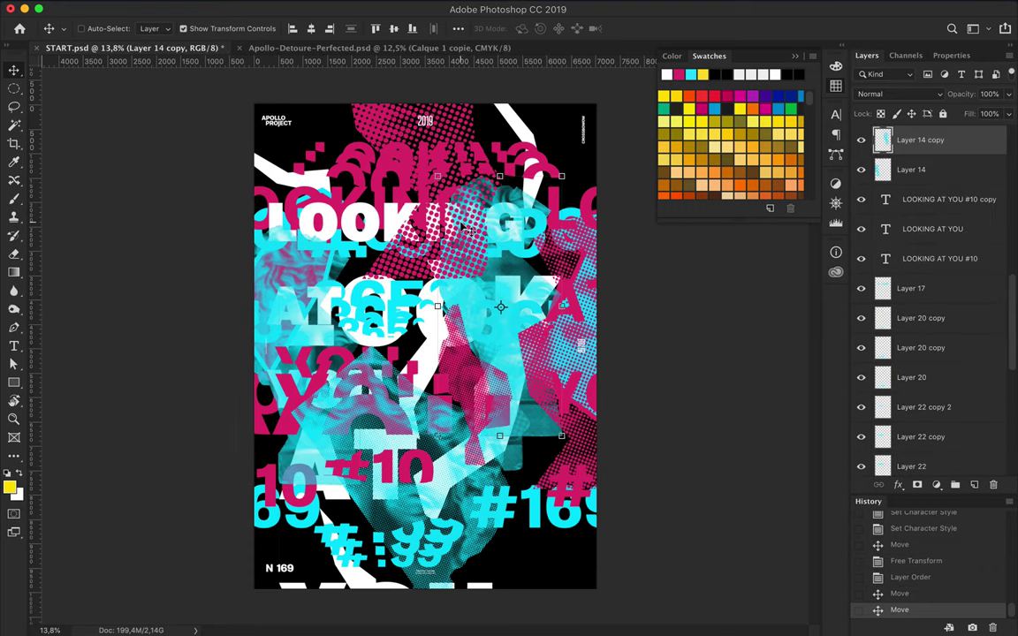
Paint the Layer 14 copy head grey-white, move it, and raise it in the stack
{"action": "left_click", "coordinate": [450, 283]}
{"action": "key", "text": "v"}
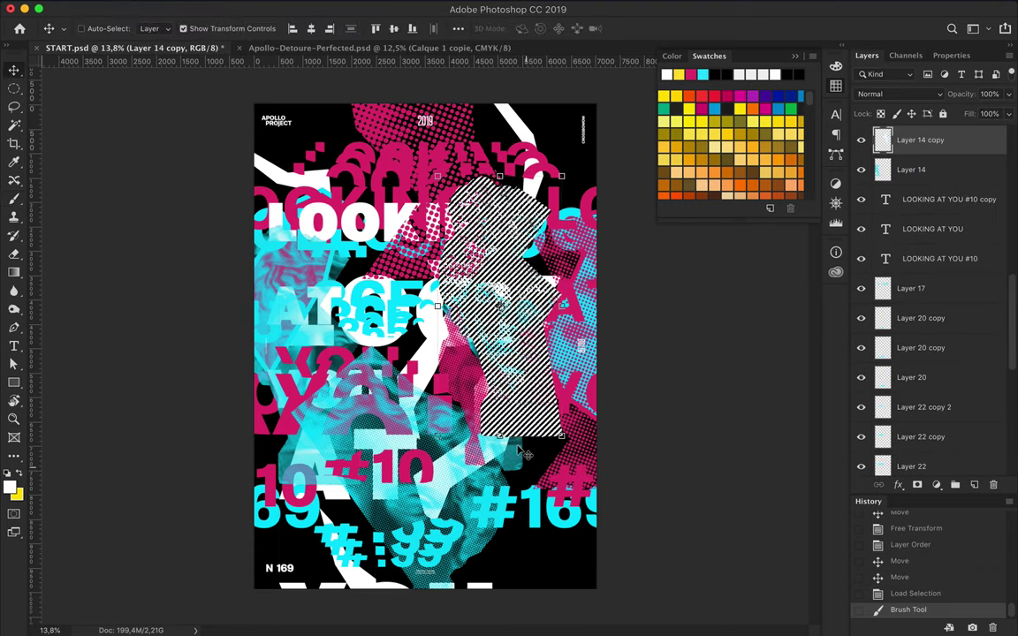
{"action": "key", "text": "ctrl+d"}
{"action": "mouse_move", "coordinate": [495, 265]}
{"action": "left_mouse_down"}
{"action": "mouse_move", "coordinate": [572, 517]}
{"action": "mouse_move", "coordinate": [265, 194]}
{"action": "left_mouse_up"}
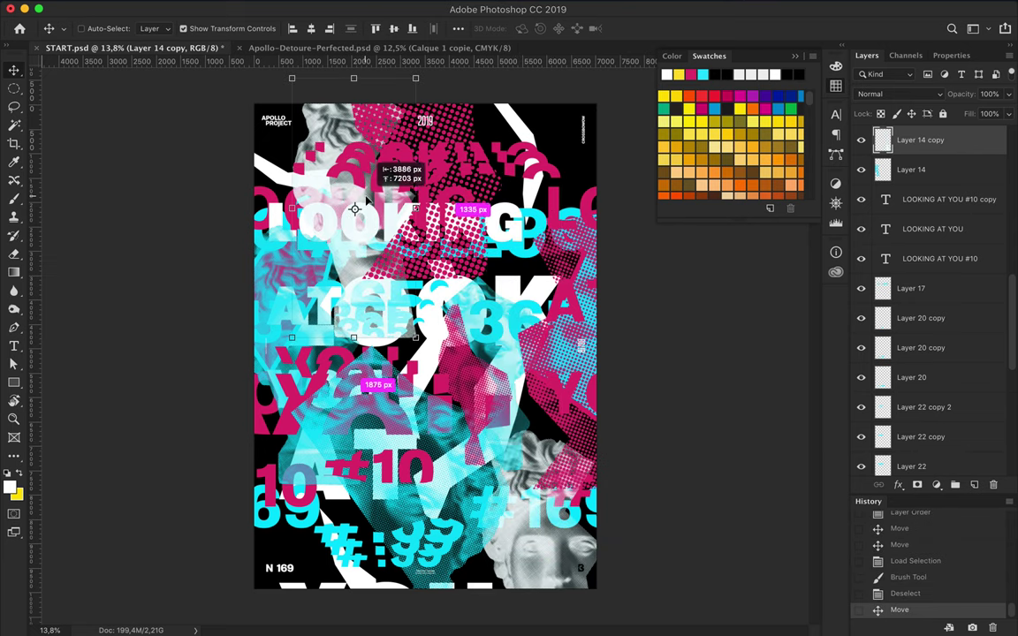
{"action": "left_click_drag", "start_coordinate": [919, 93], "coordinate": [921, 157]}
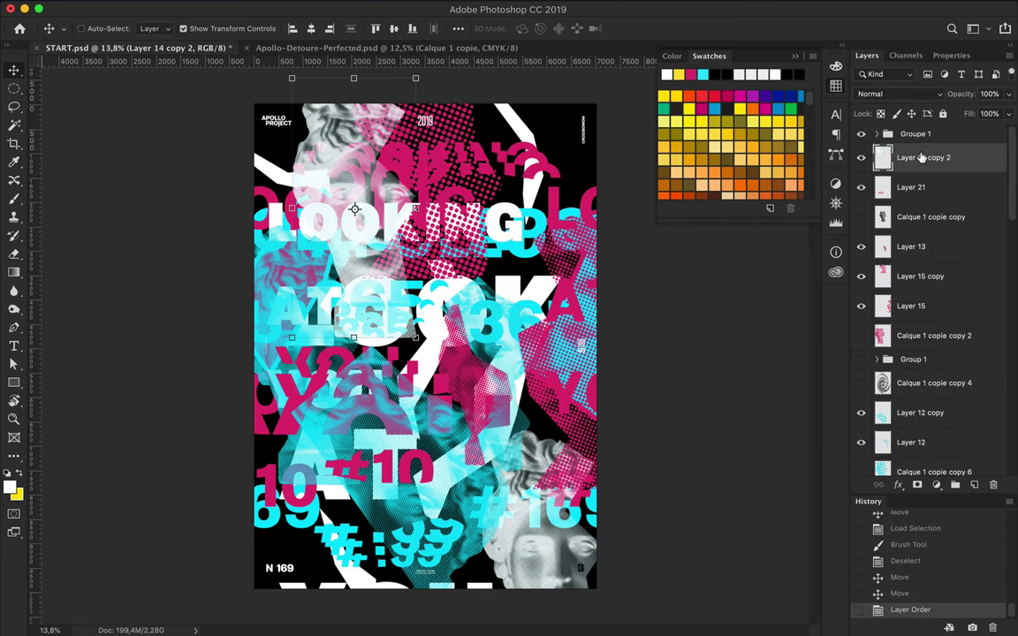
Shrink the cyan Layer 12 copy head slightly and move it up-left
{"action": "left_click", "coordinate": [436, 428]}
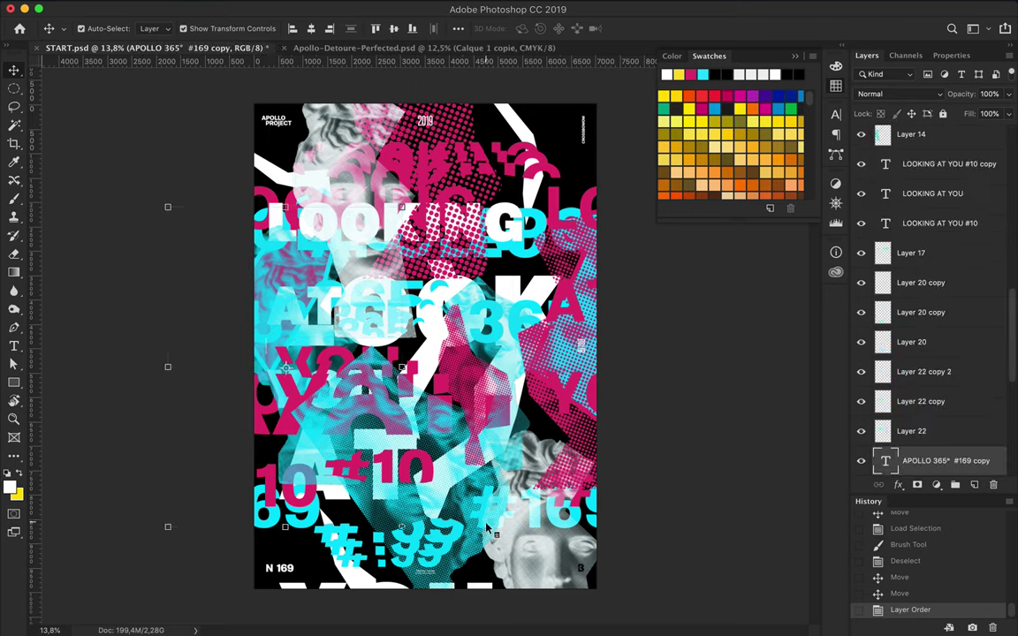
{"action": "key", "text": "ctrl+t"}
{"action": "left_click_drag", "start_coordinate": [293, 358], "coordinate": [320, 368]}
{"action": "left_click_drag", "start_coordinate": [386, 436], "coordinate": [354, 386]}
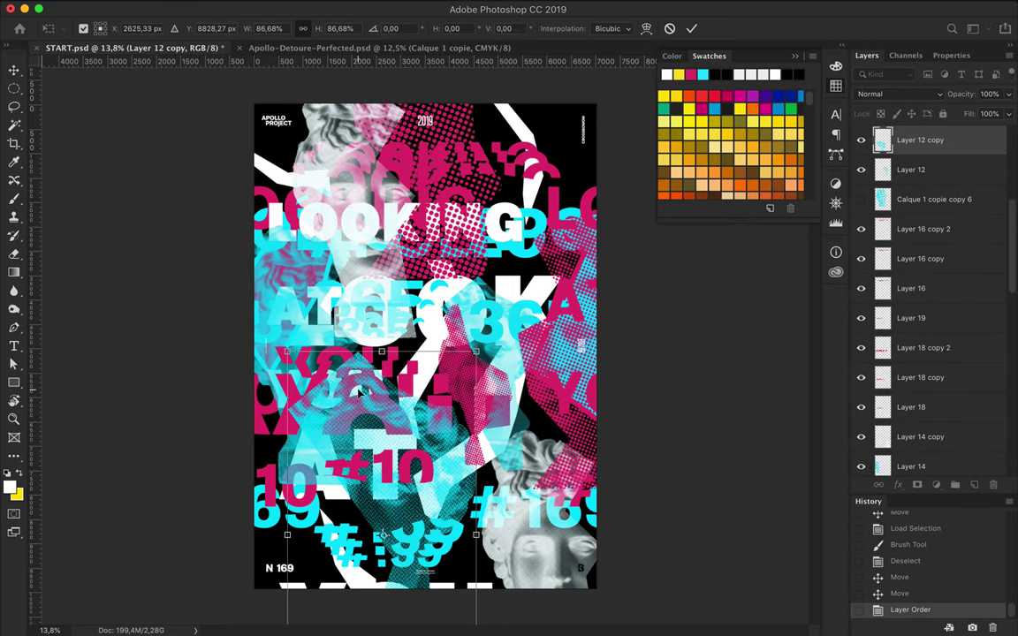
{"action": "key", "text": "Return"}
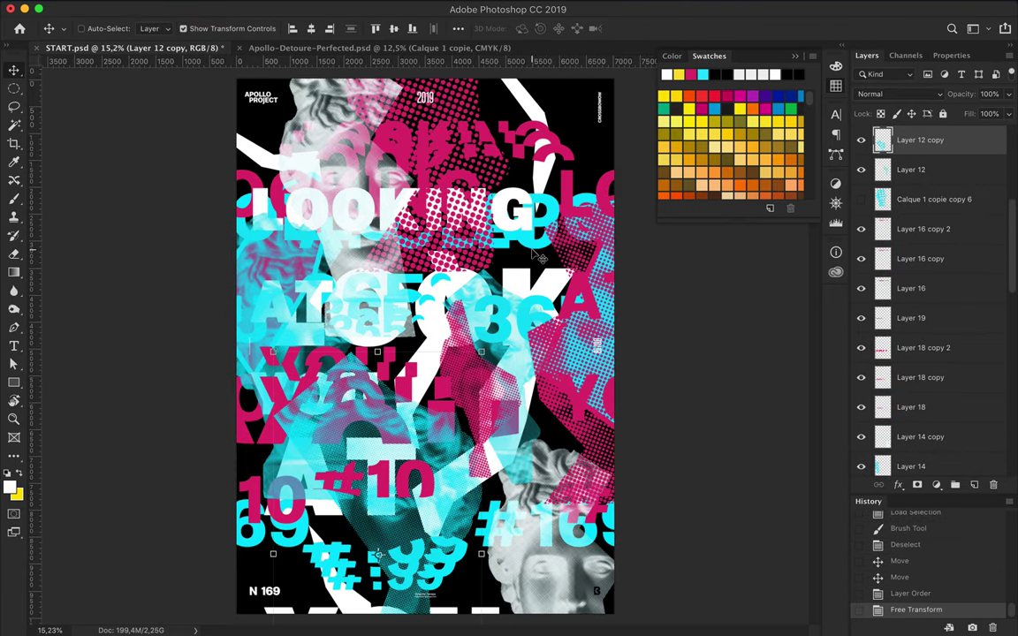